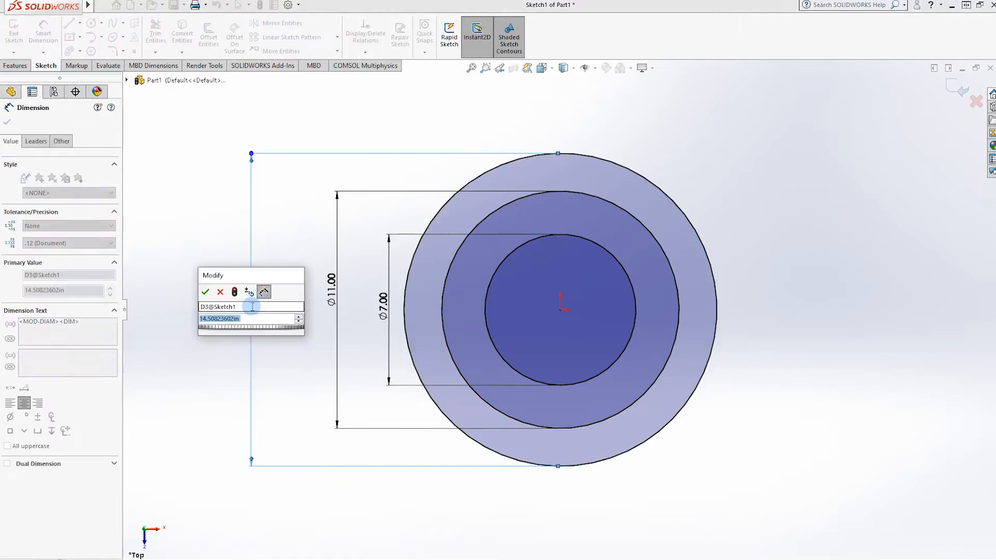
Set the outermost circle's diameter to 14 in and turn the circle into construction geometry.
left_click(43, 34)
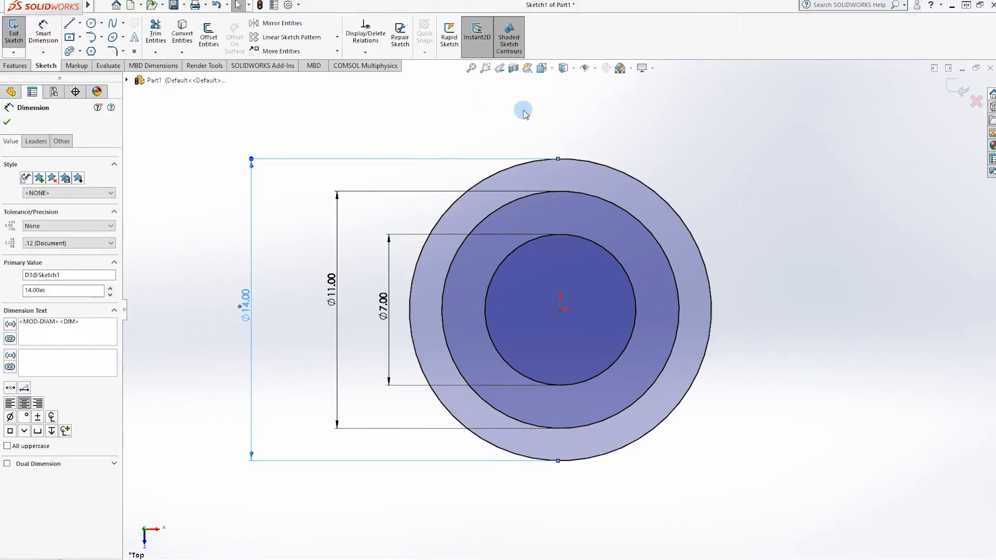
left_click(524, 162)
left_click(30, 268)
left_click(831, 404)
Extrude the ring between the 7 in and 11 in circles to a blind depth of 4.5 in.
left_click(15, 65)
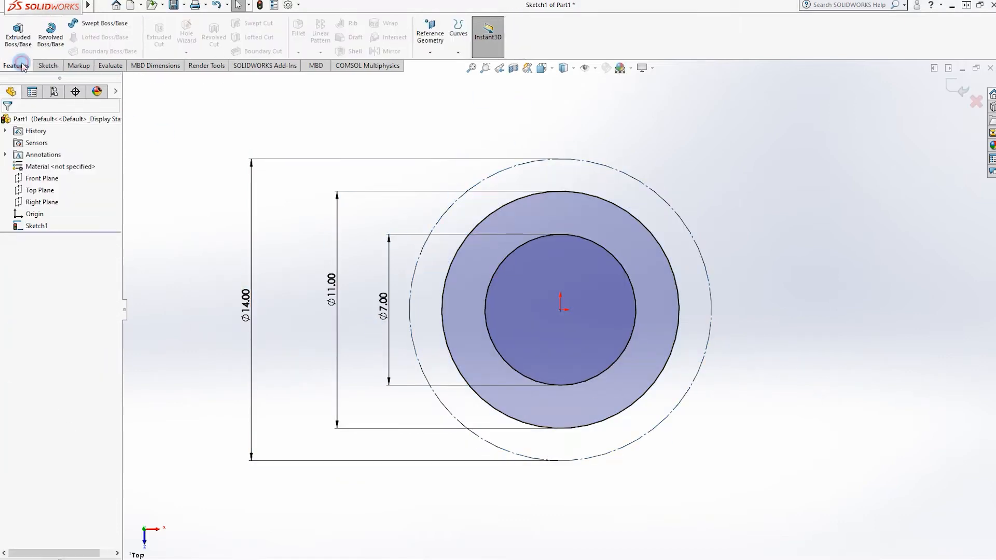
left_click(17, 35)
left_click(54, 225)
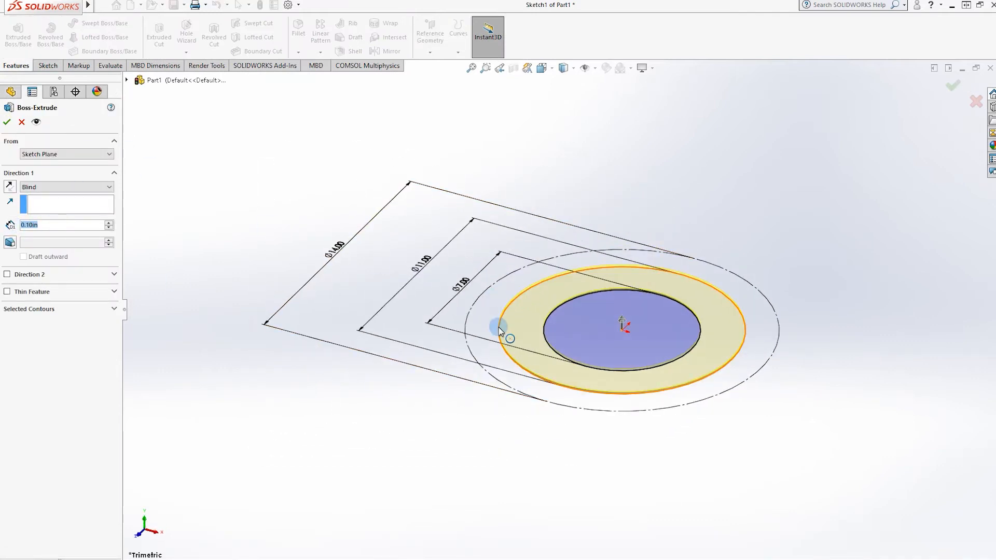
type("4")
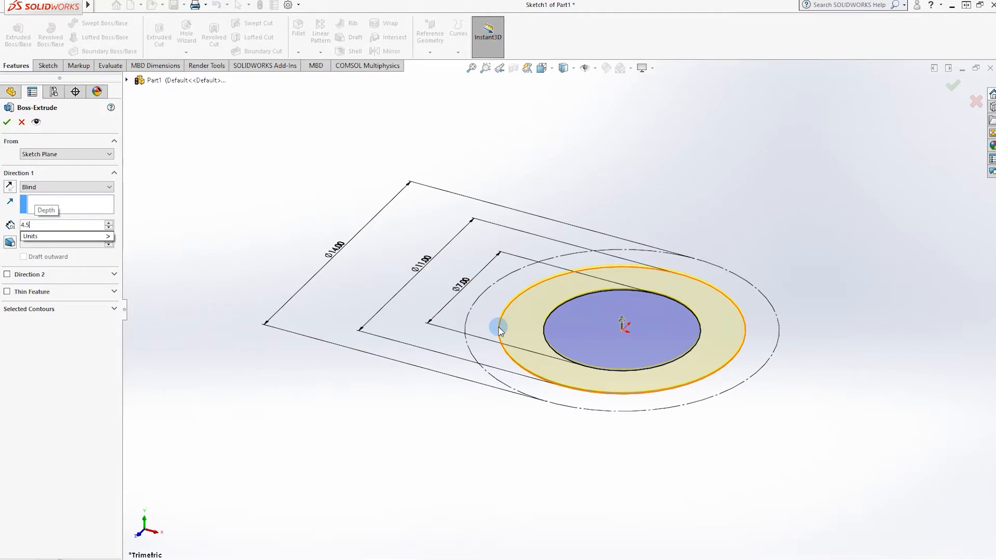
type(".5")
key("Return")
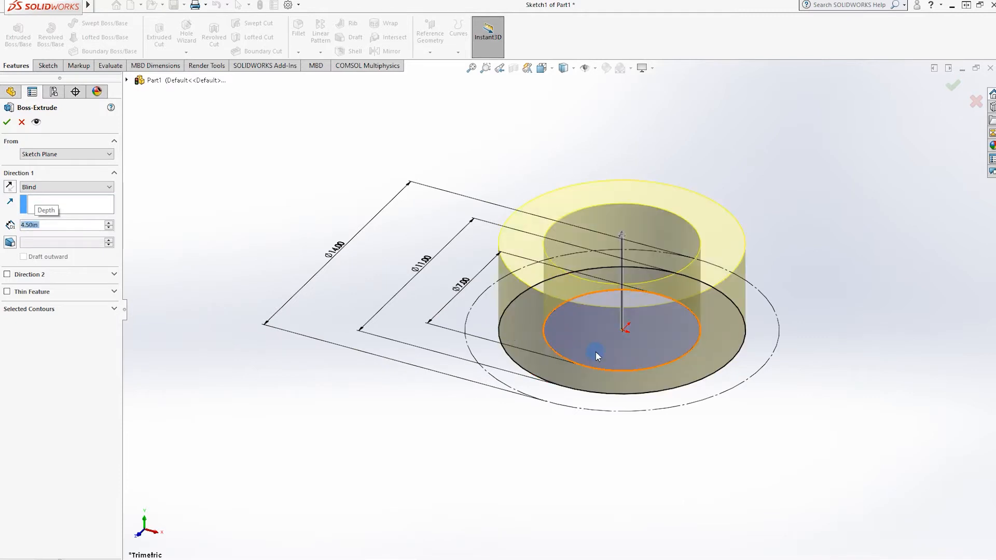
left_click(10, 122)
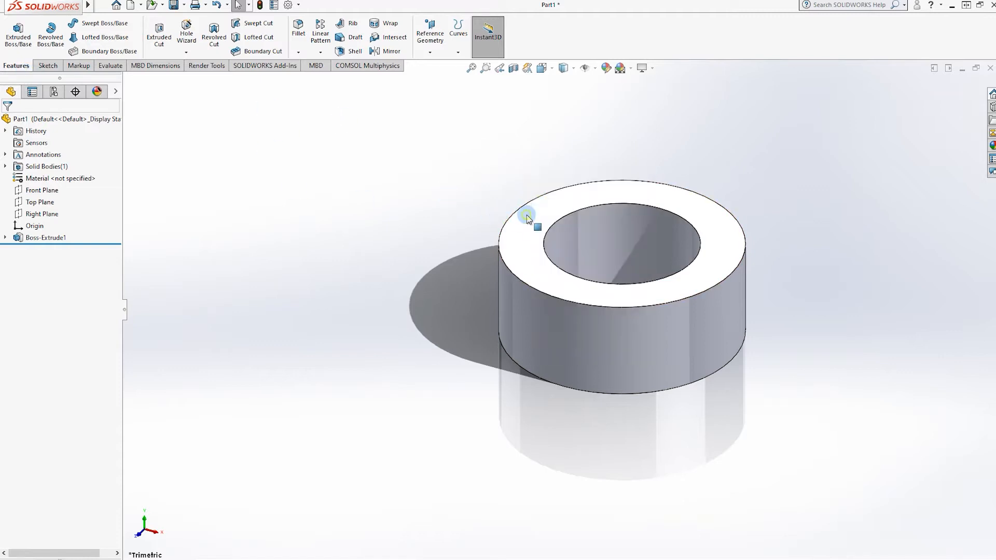
Start a sketch on the ring's top face and convert its inner and outer circular edges into sketch entities.
left_click(539, 210)
left_click(553, 204)
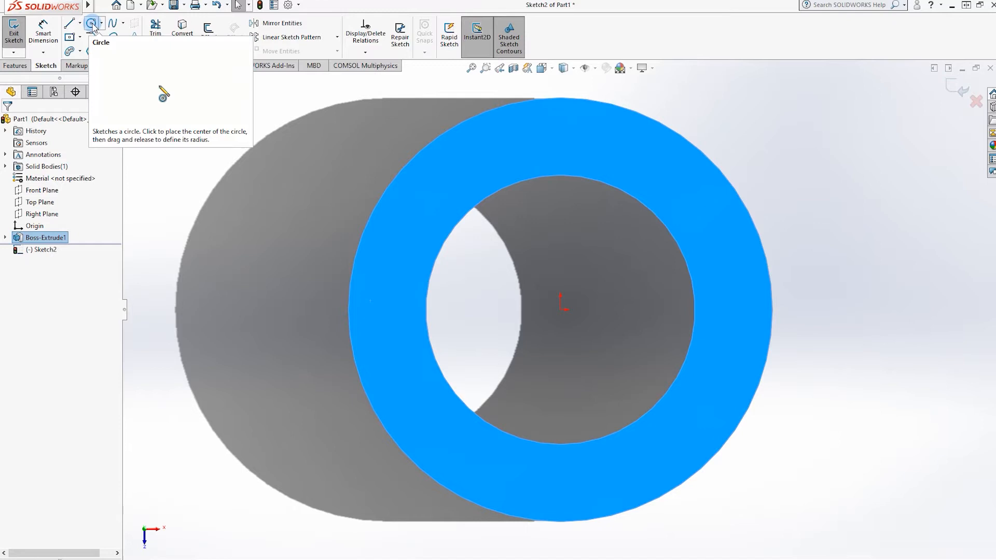
left_click(164, 216)
left_click(185, 31)
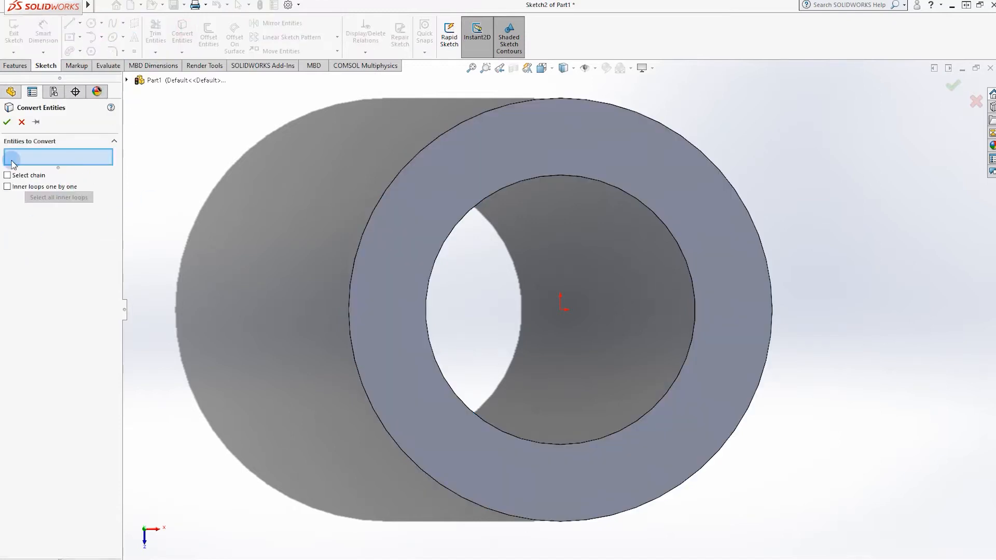
left_click(126, 79)
left_click(167, 200)
right_click(211, 143)
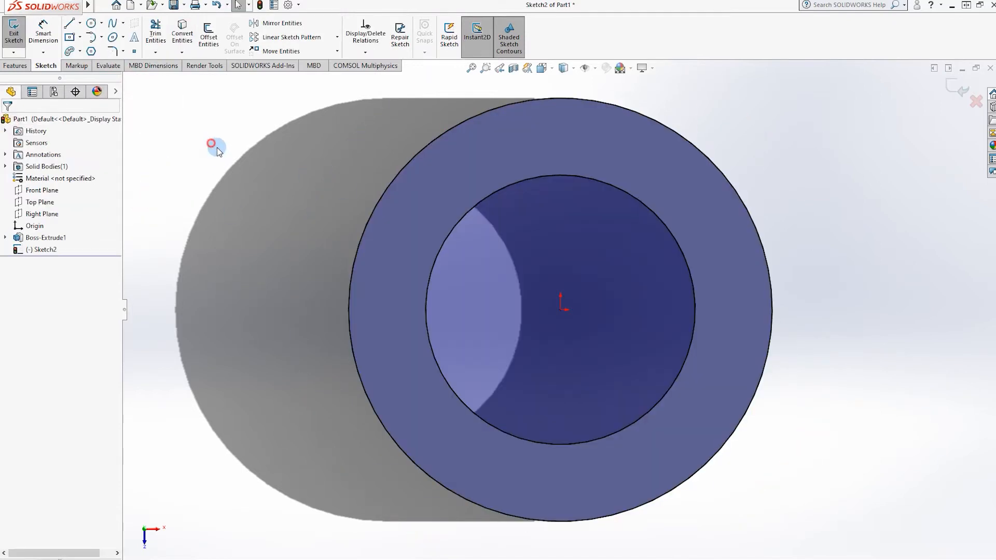
left_click(182, 32)
left_click(150, 211)
right_click(289, 162)
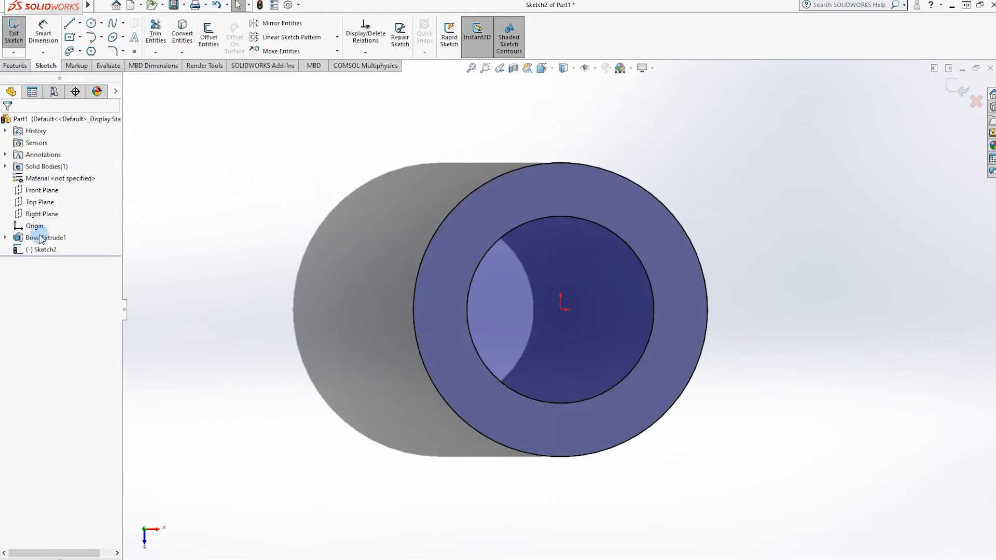
Sketch a circle about 14.1 in in diameter centred on the origin, surrounding the ring.
left_click(91, 23)
left_click(560, 310)
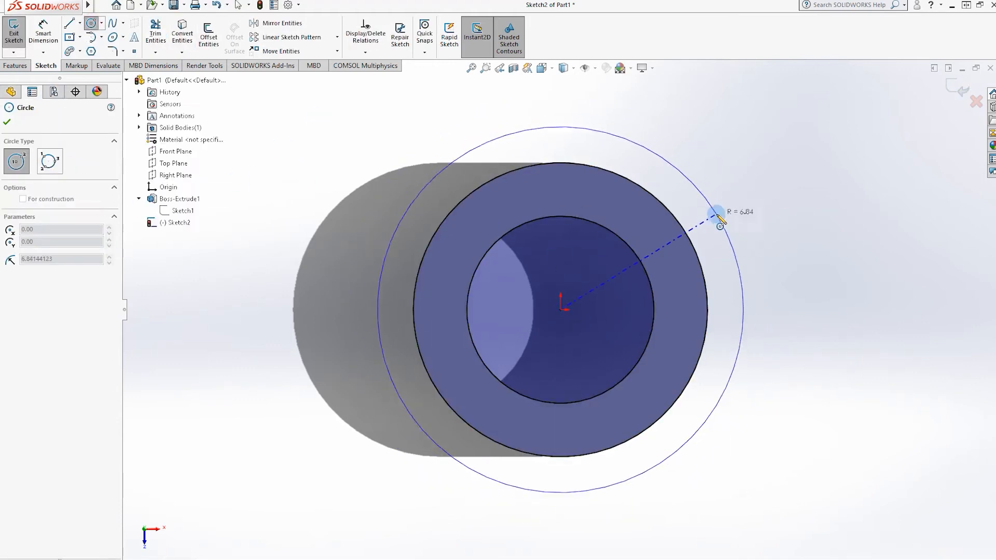
left_click(720, 210)
Dimension the new surrounding circle with a diameter of 14 in.
left_click(43, 28)
left_click(373, 283)
left_click(319, 288)
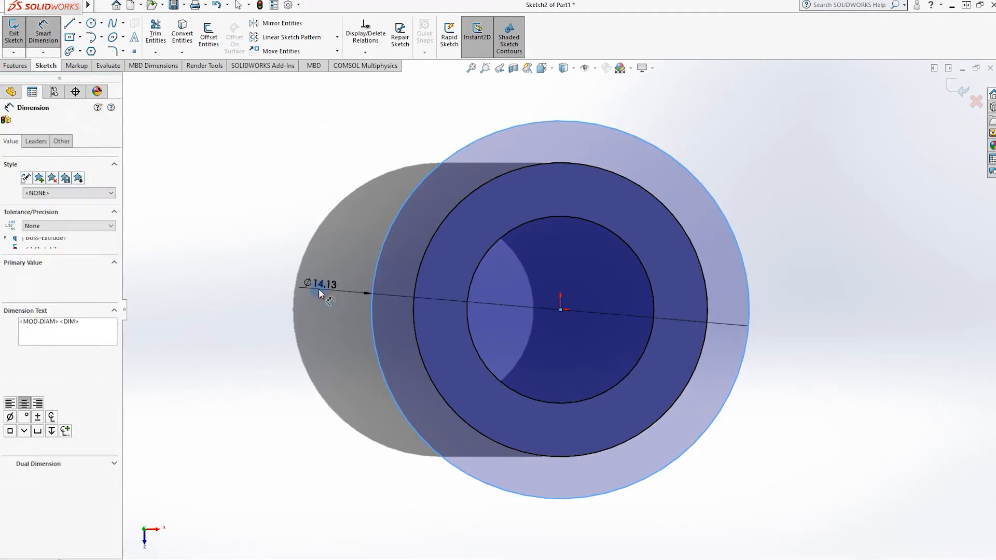
type("14")
key("Return")
left_click(196, 153)
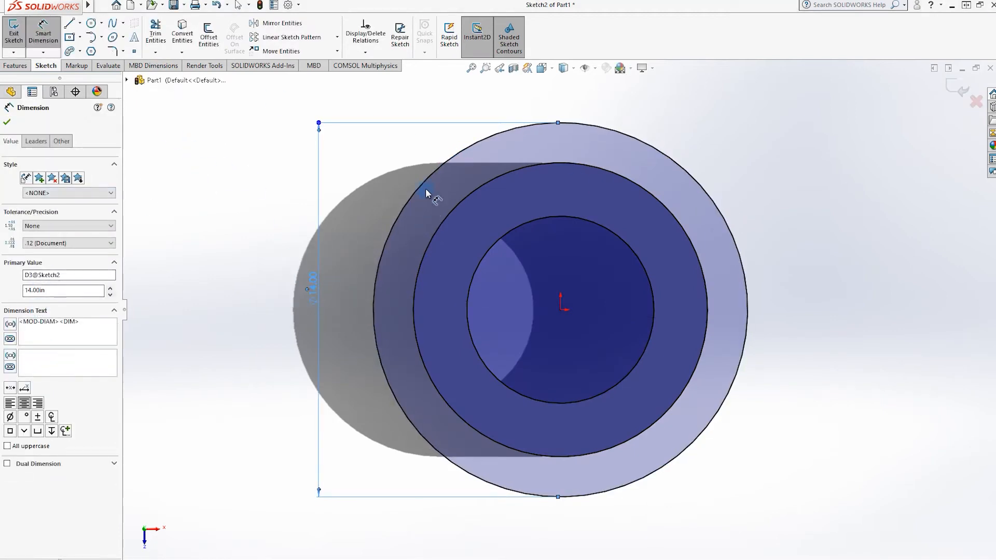
left_click(212, 344)
key("Escape")
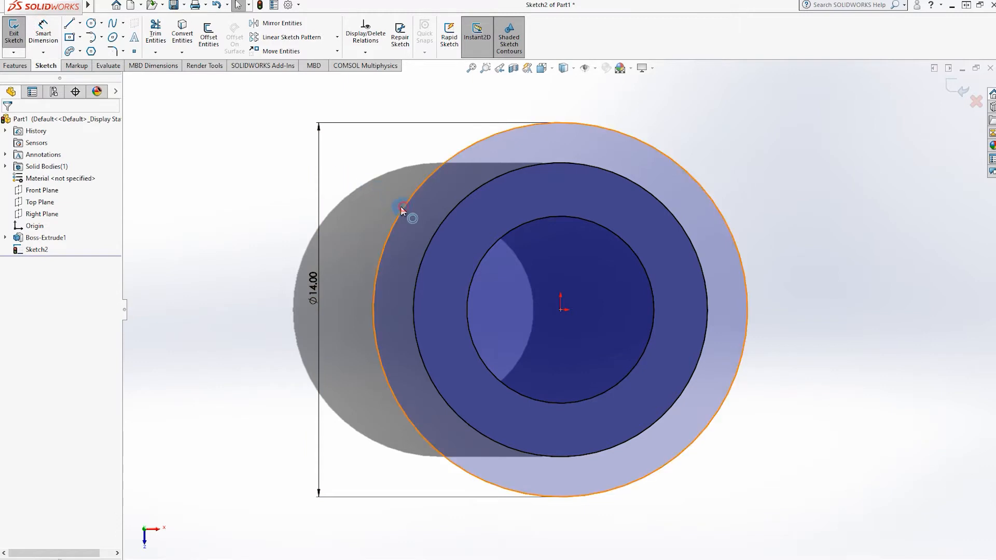
Turn the 14 in circle of this sketch into construction geometry.
left_click(402, 210)
left_click(27, 265)
key("Escape")
Sketch two concentric circles, about 2 in and 3.7 in in diameter, centred on the uppermost point of the construction circle.
scroll(656, 228, "up", 2)
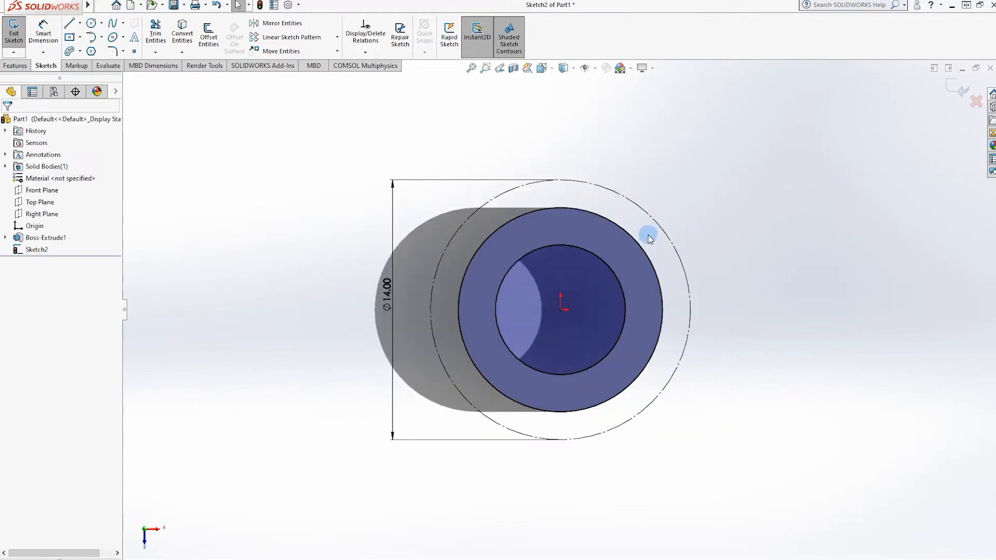
scroll(612, 245, "down", 1)
left_click(91, 23)
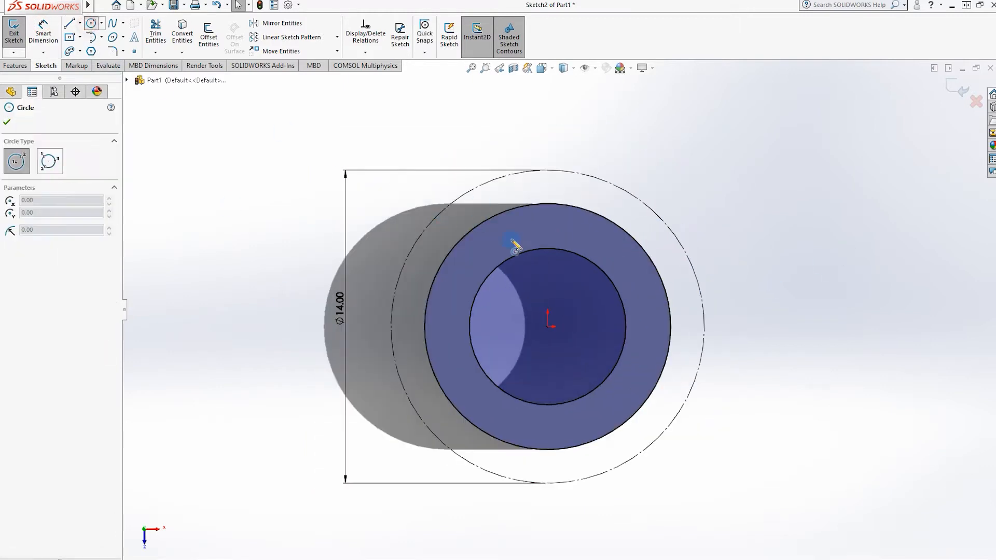
left_click(547, 169)
left_click(558, 150)
left_click(547, 170)
left_click(563, 131)
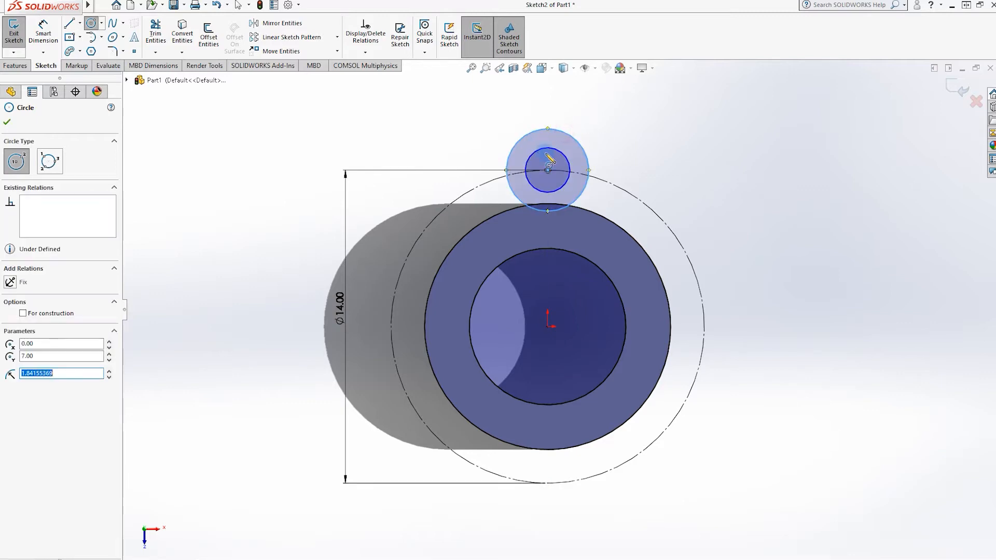
left_click(15, 66)
left_click(19, 34)
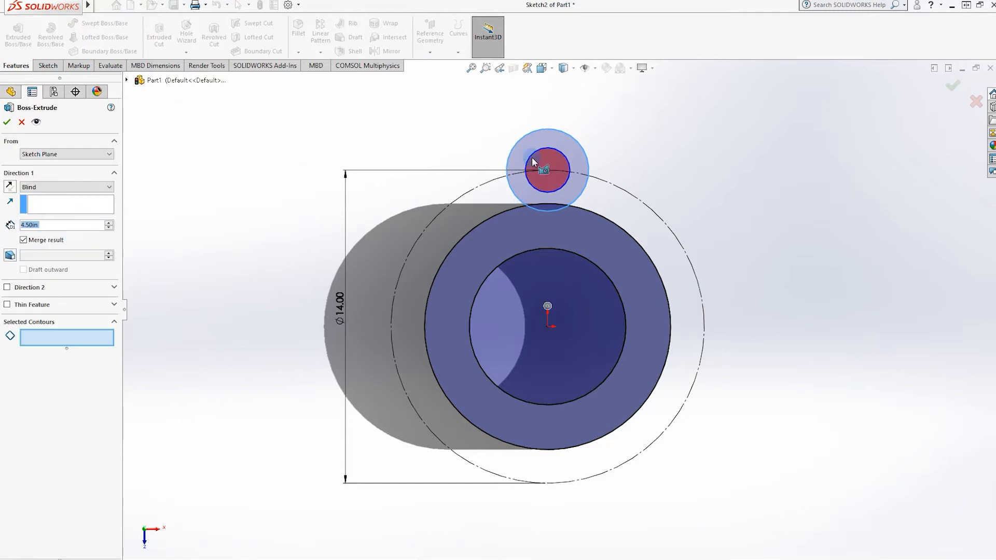
key("Escape")
Dimension the two small concentric circles with diameters of 2 in for the inner and 4 in for the outer.
left_click(48, 65)
left_click(43, 34)
left_click(542, 149)
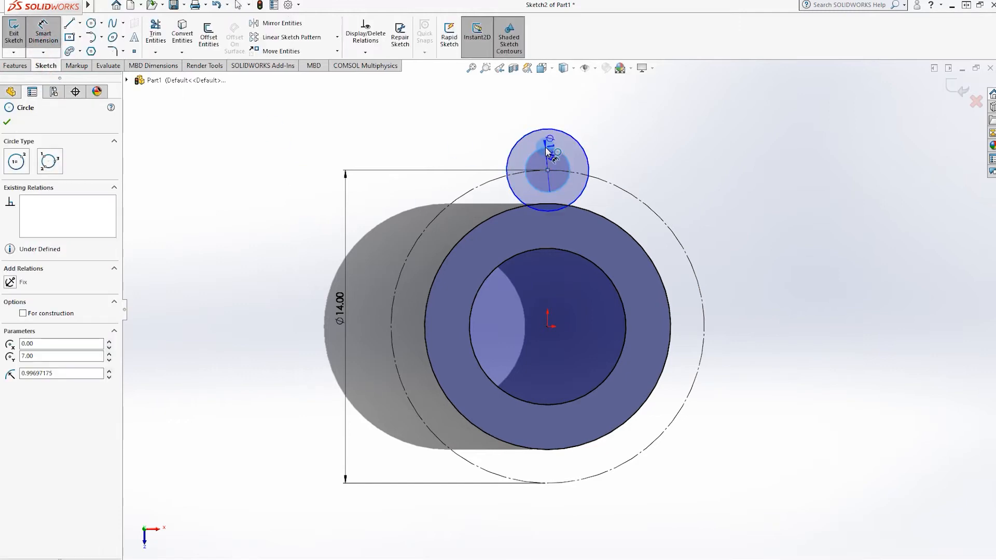
left_click(453, 159)
left_click(537, 136)
left_click(420, 132)
type("4")
key("Return")
Draw two vertical lines about 2.55 in long from both sides of the 4 in circle down into the ring.
scroll(604, 182, "down", 2)
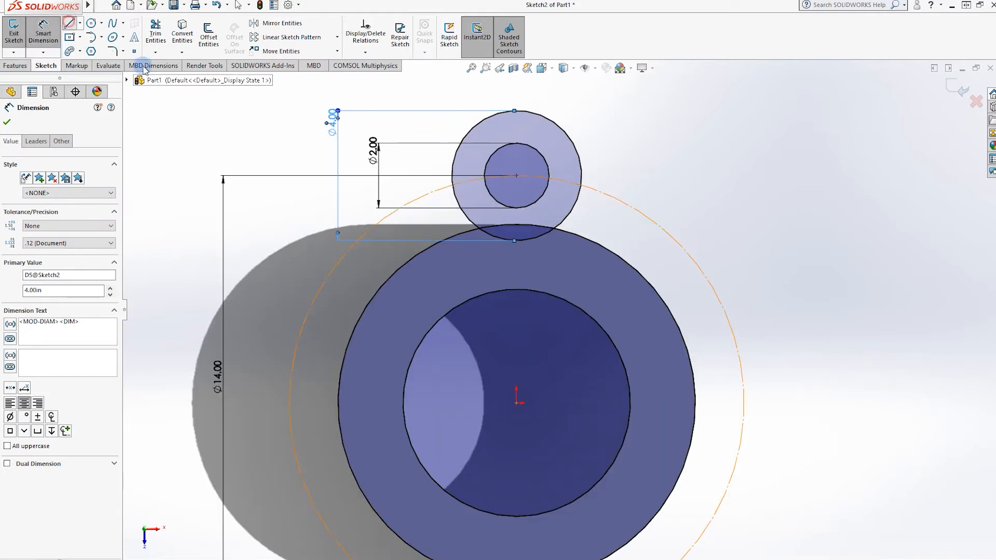
left_click(69, 24)
left_click(451, 176)
double_click(452, 258)
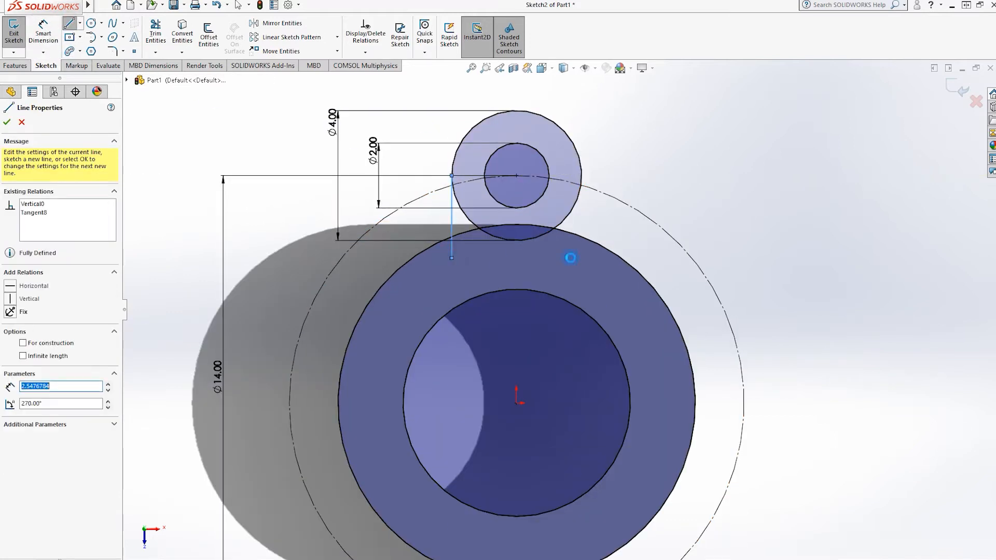
left_click(582, 176)
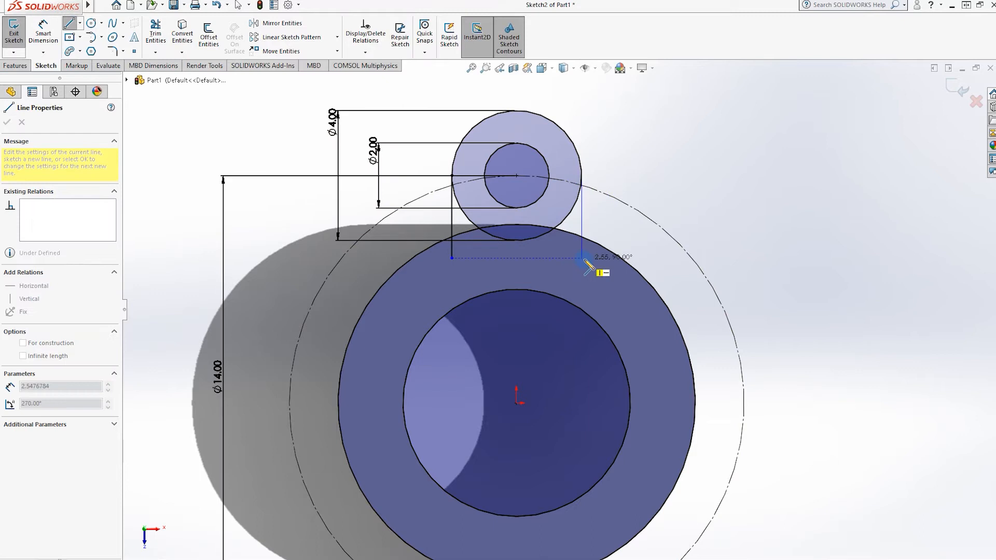
double_click(581, 257)
key("Escape")
Trim the excess arcs and line ends so a round-topped lug outline joins the ring's outer edge around the 2 in circle.
left_click(155, 34)
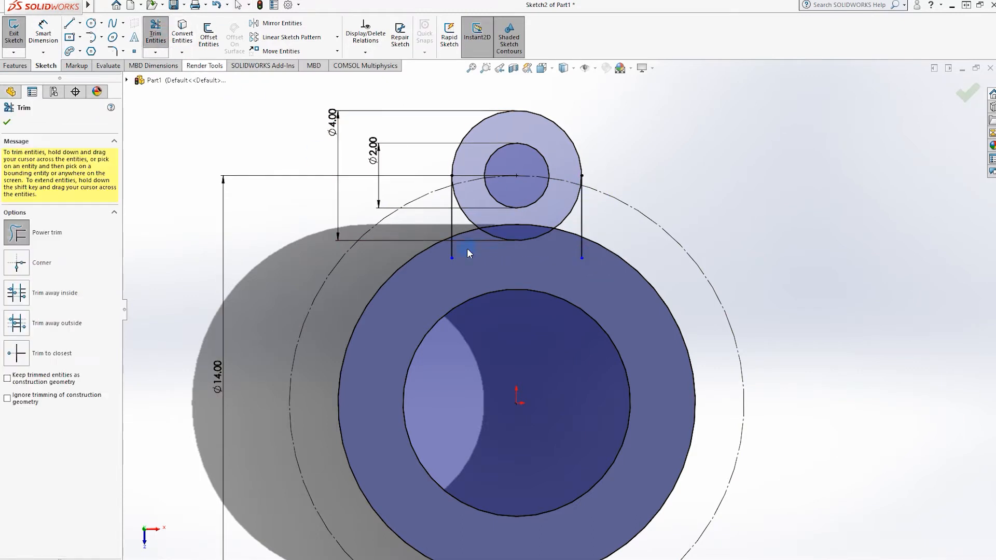
scroll(469, 248, "down", 3)
scroll(477, 253, "up", 2)
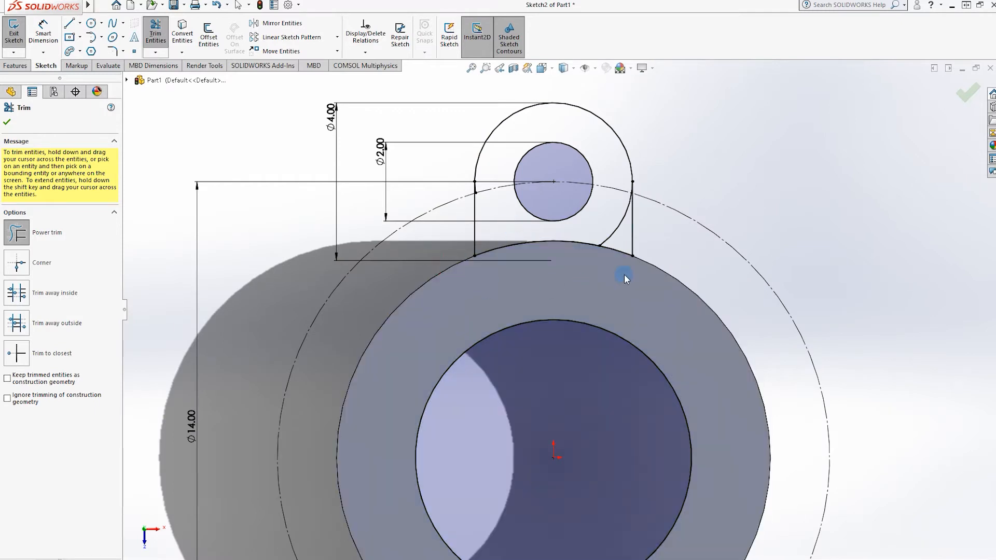
scroll(473, 185, "down", 6)
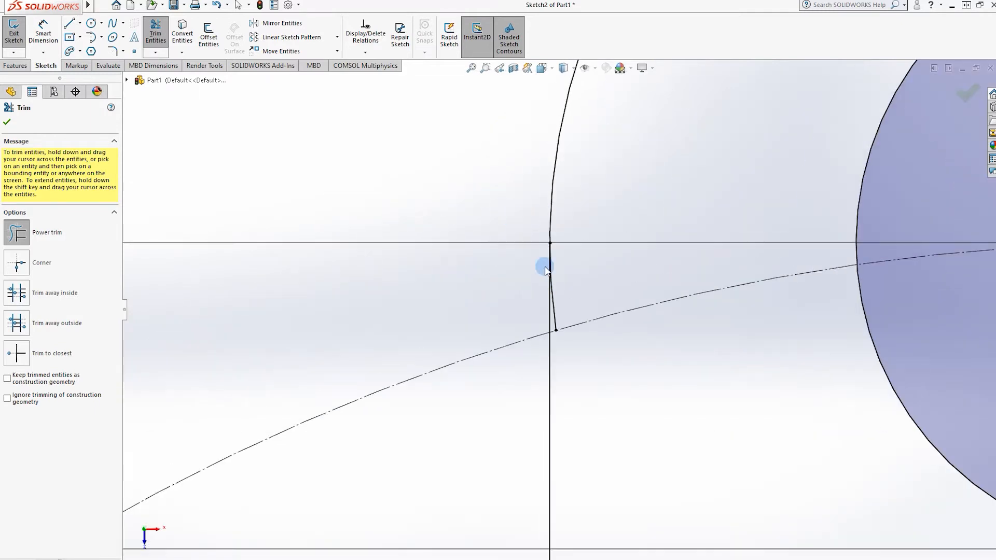
scroll(826, 318, "up", 6)
scroll(609, 314, "down", 6)
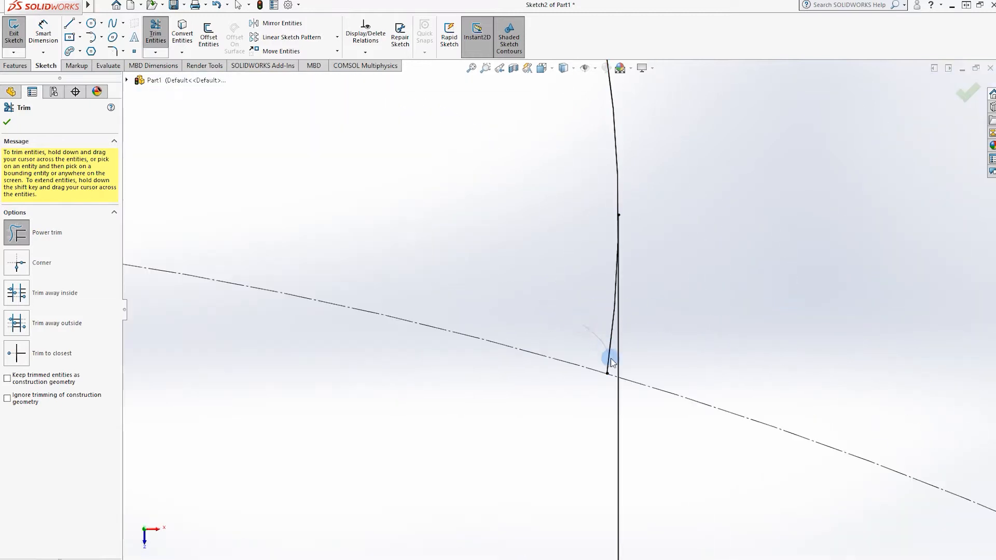
scroll(611, 362, "up", 5)
left_click(7, 122)
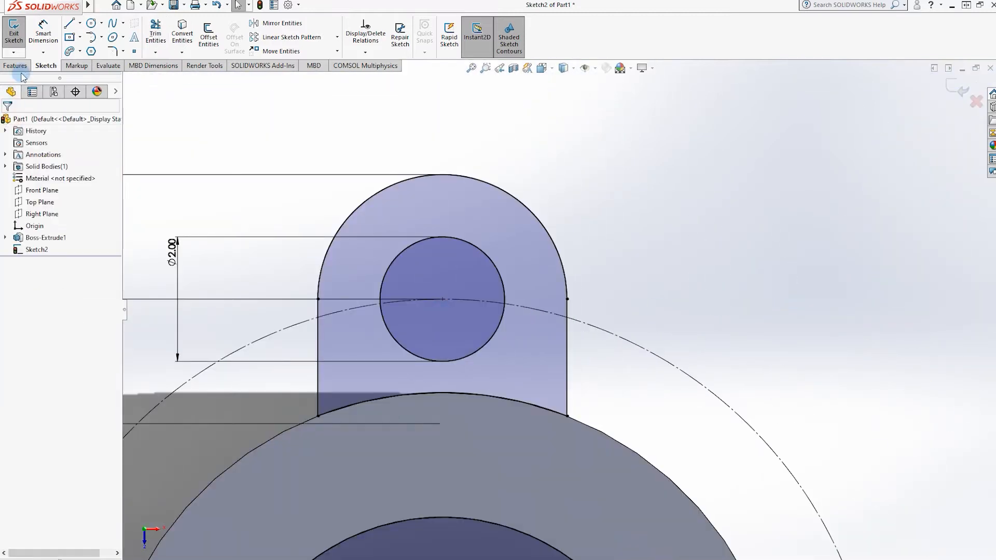
Set up a boss extrusion of the lug profile in the reversed direction with a blind depth of 1.25 in.
left_click(16, 66)
left_click(19, 34)
middle_click_drag(505, 223, 508, 221)
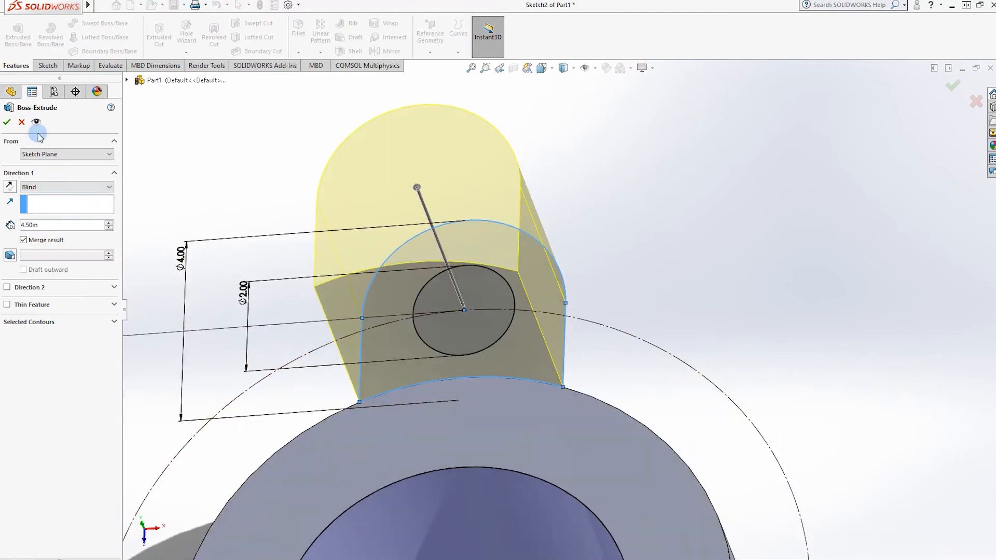
left_click(10, 186)
left_click(63, 186)
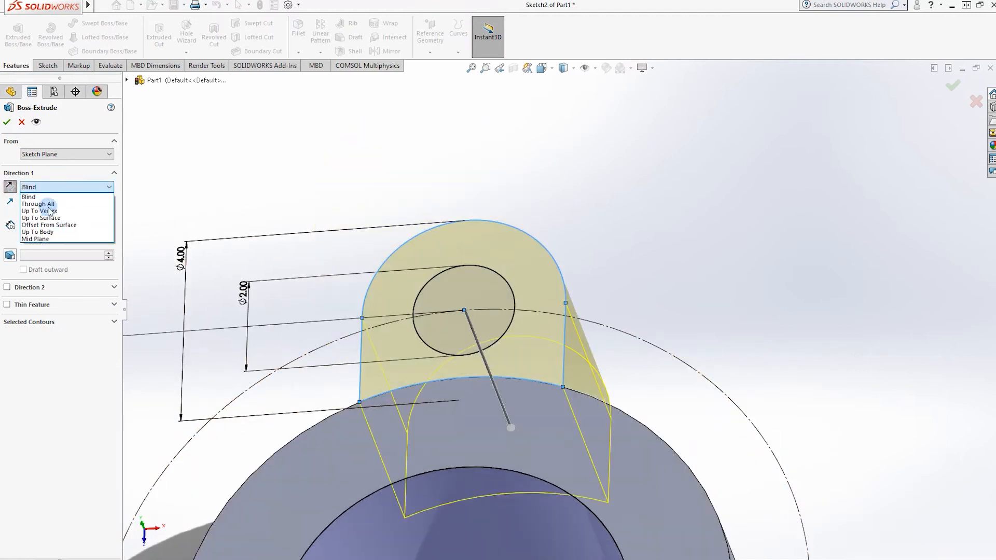
left_click(41, 195)
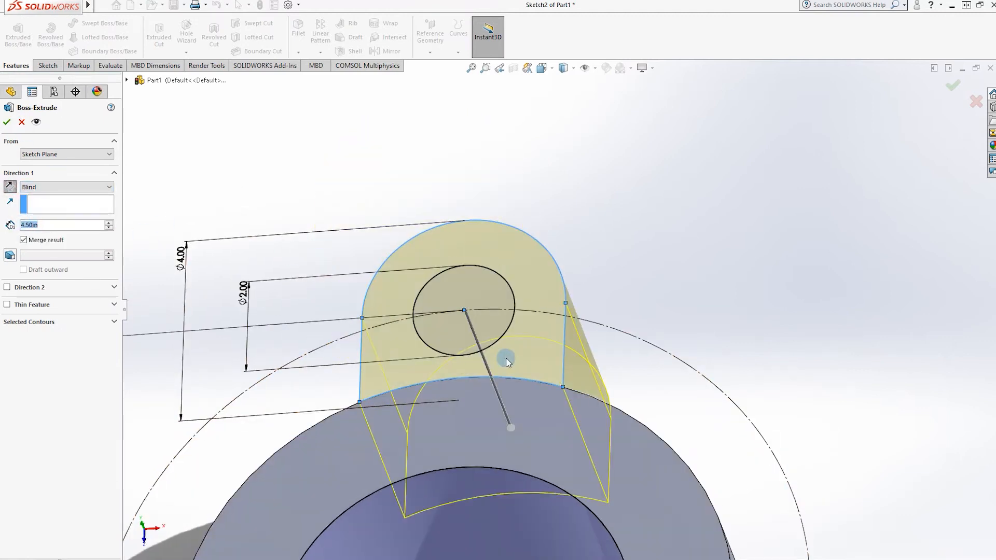
type("1.25")
key("Return")
middle_click_drag(708, 337, 674, 238)
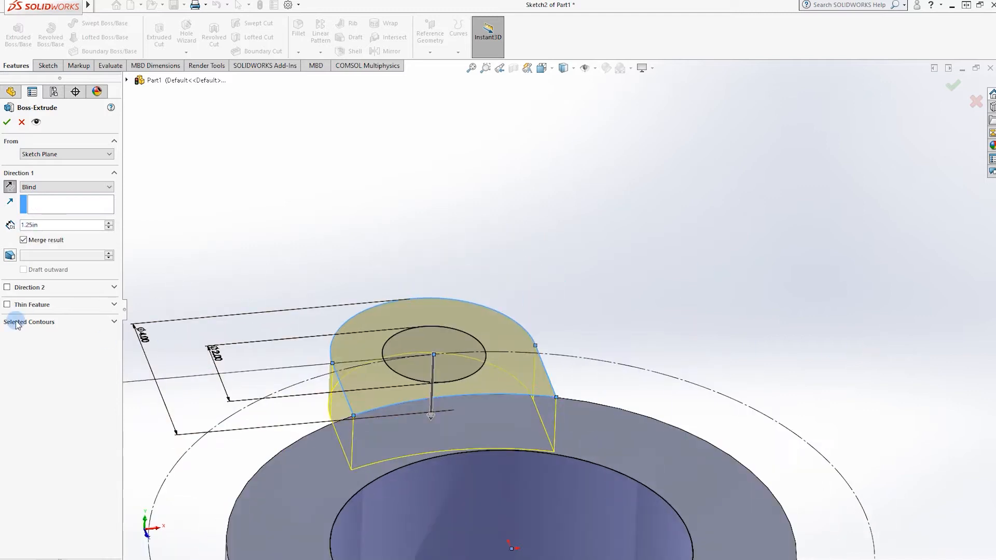
Select the lug region around the 2 in circle as the contour to extrude and finish the extrusion.
left_click(14, 322)
left_click(43, 337)
left_click(499, 337)
left_click(488, 337)
mouse_move(488, 336)
middle_mouse_down()
mouse_move(530, 343)
mouse_move(372, 314)
mouse_move(420, 357)
middle_mouse_up()
left_click(371, 313)
left_click(52, 201)
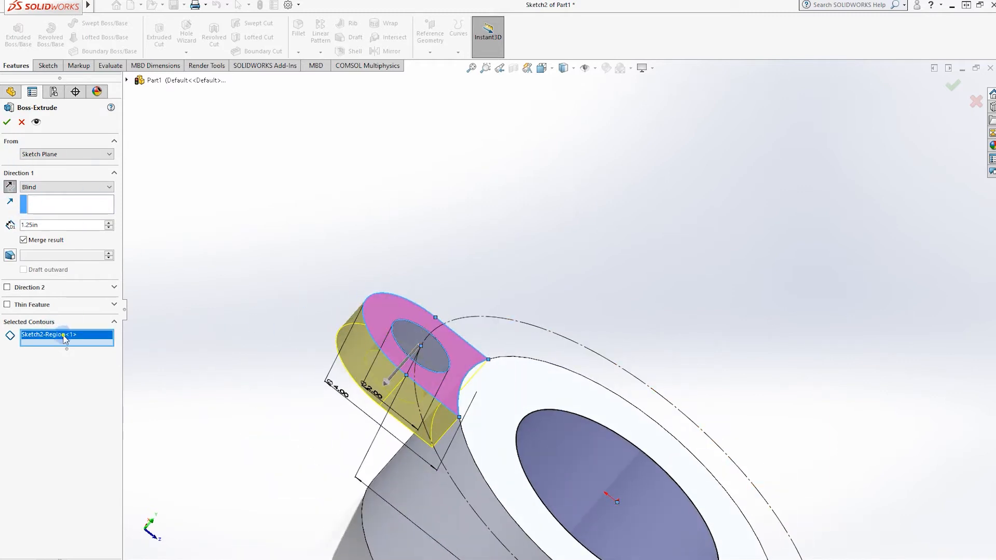
left_click(394, 310)
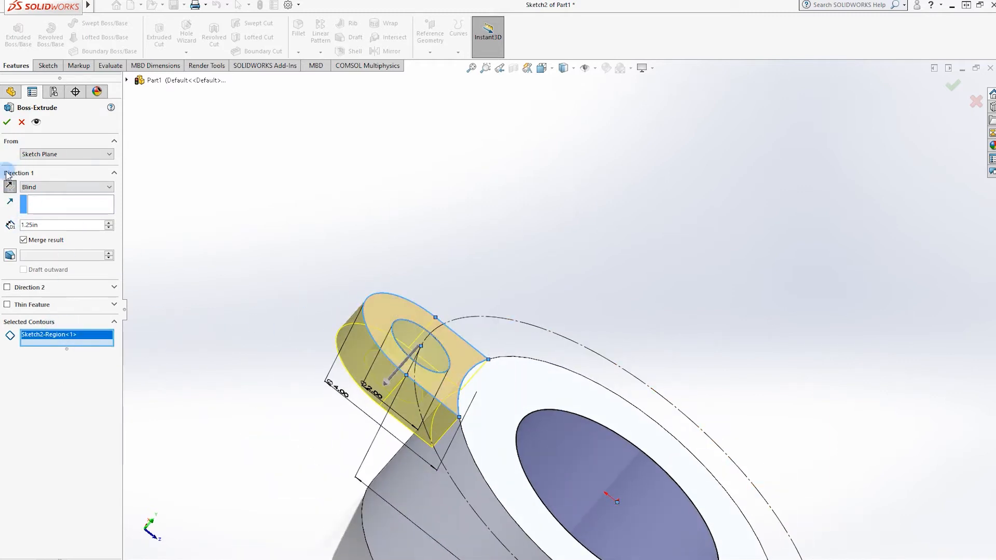
left_click(6, 123)
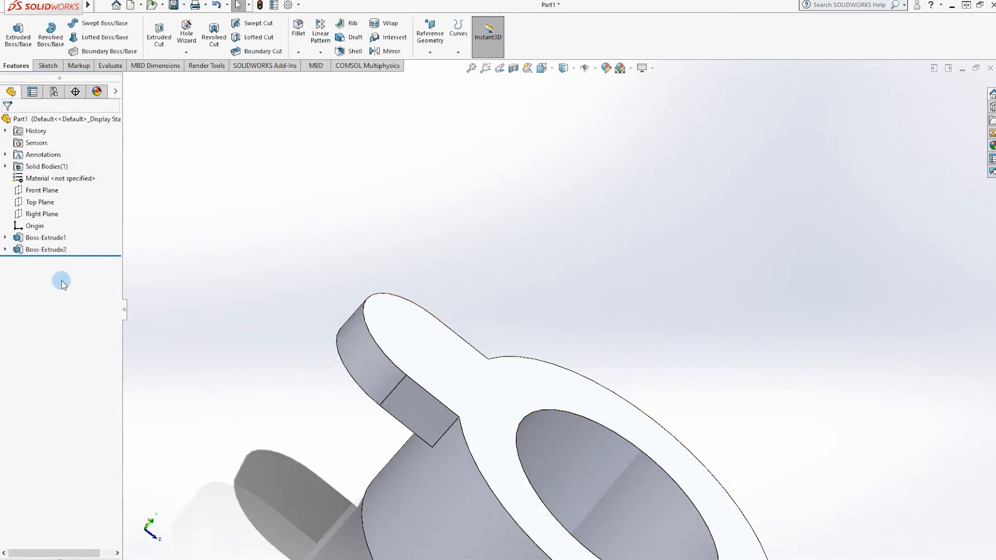
Edit the lug extrusion, clearing its selected contours and picking only the lug region outside the 2 in circle to leave the hole open.
right_click(46, 249)
left_click(337, 366)
left_click(70, 326)
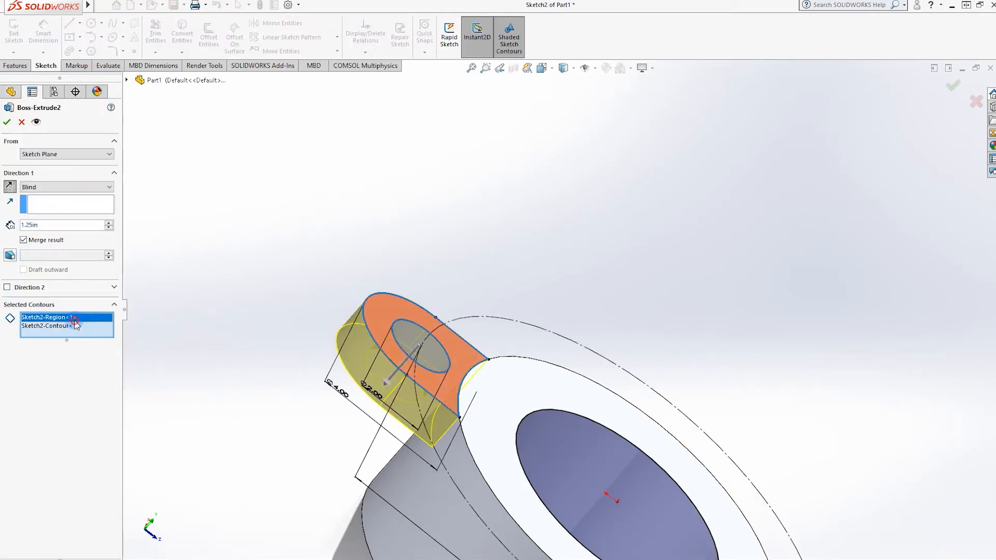
right_click(70, 327)
left_click(89, 335)
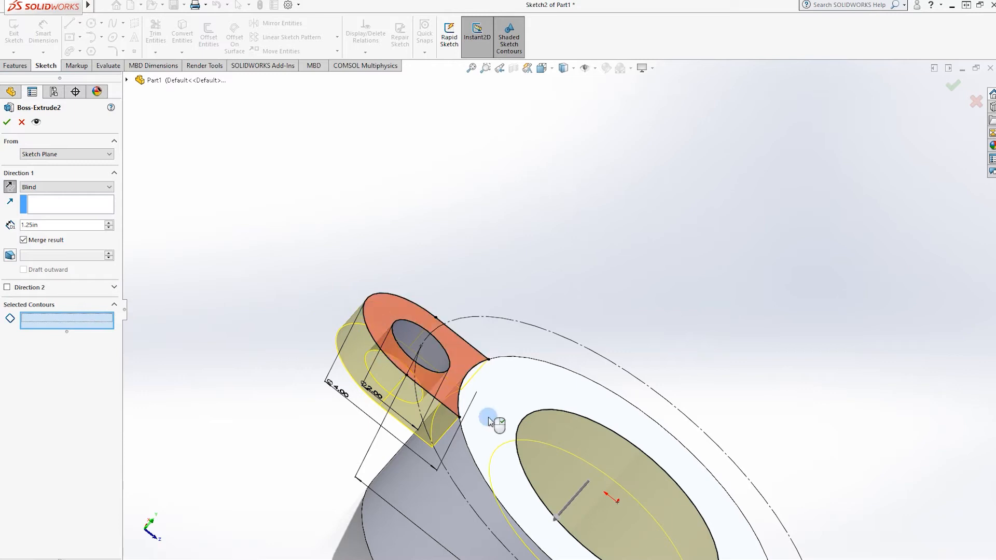
left_click(389, 350)
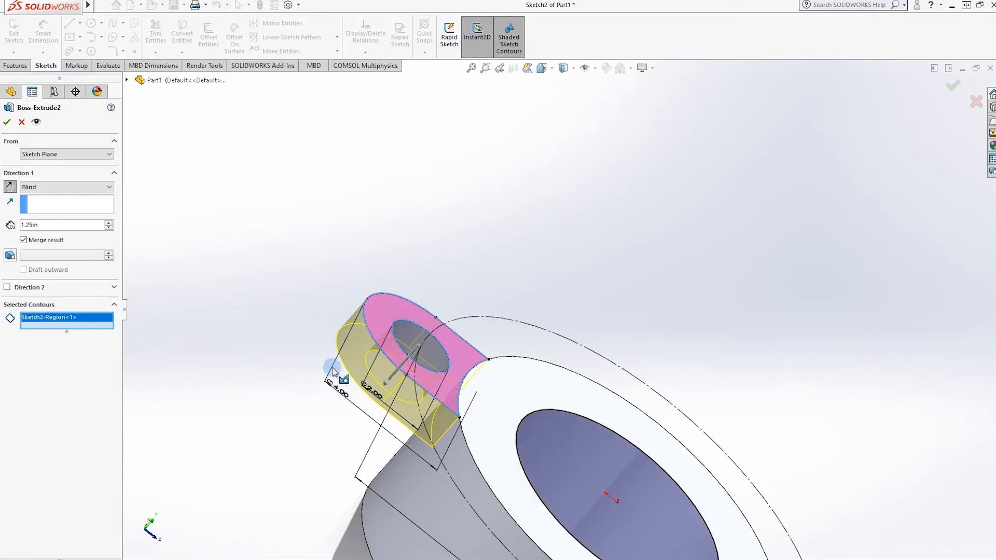
left_click(7, 122)
middle_click_drag(251, 235, 605, 207)
right_click(605, 208)
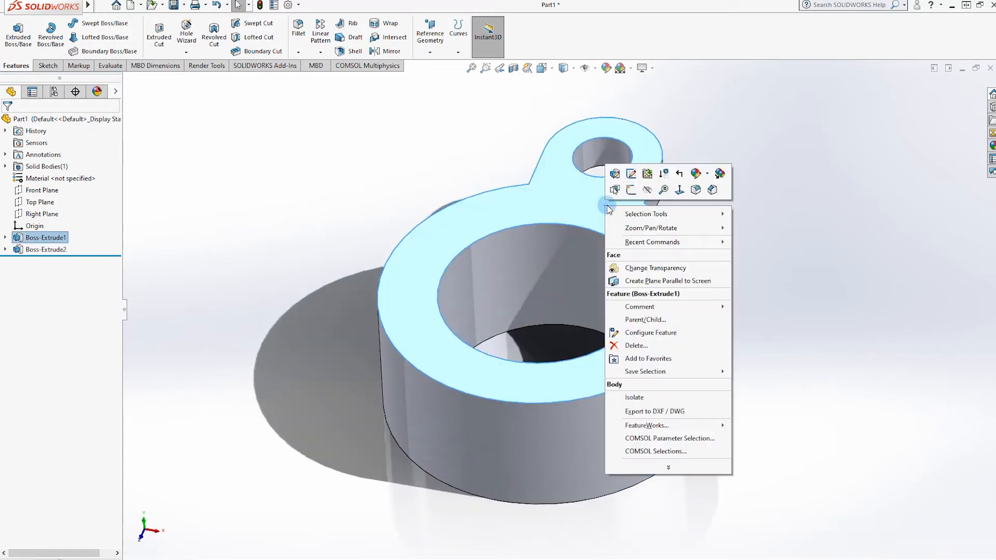
right_click(18, 251)
left_click(269, 209)
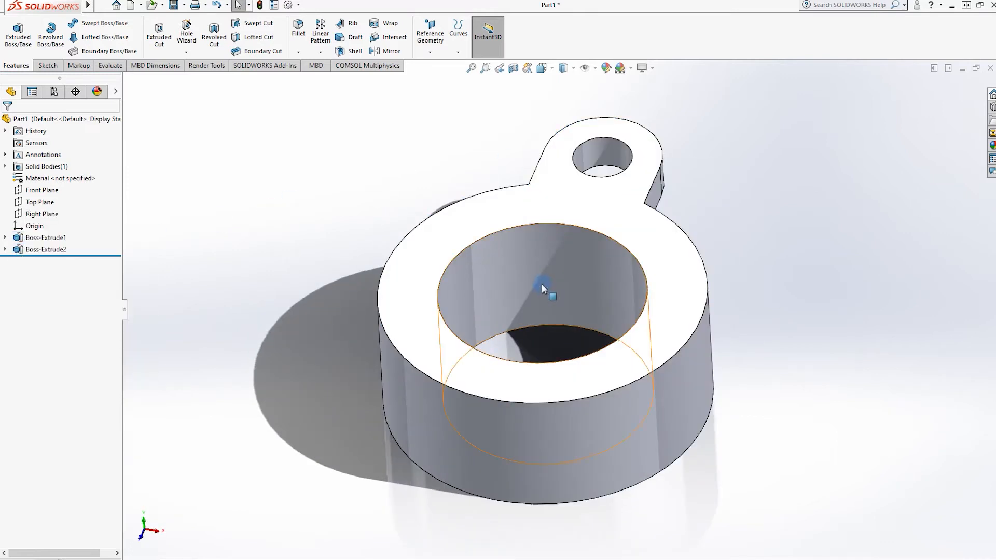
Create a circular pattern of the lug around the ring's outer edge with 3 equally spaced instances over 360°.
left_click(321, 52)
left_click(345, 72)
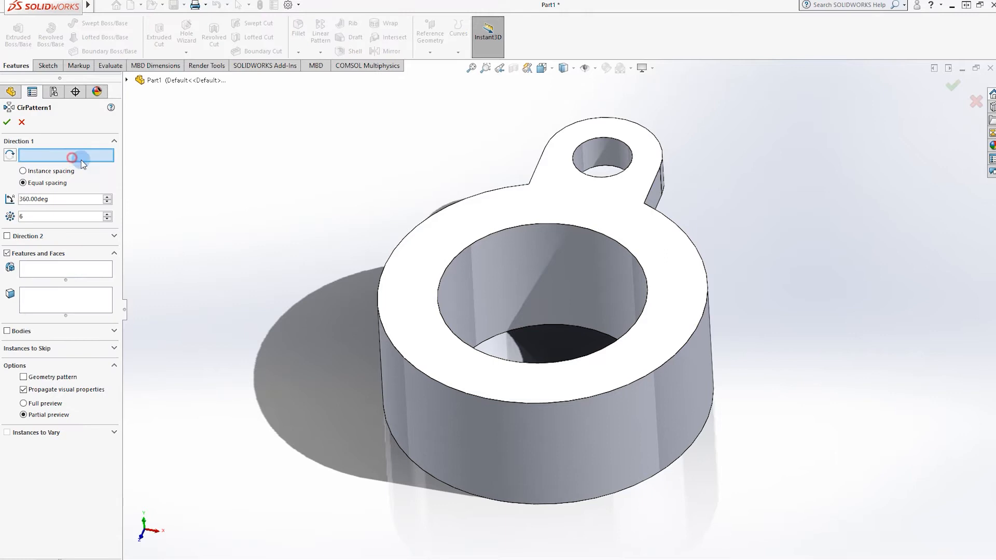
left_click(405, 240)
key("BackSpace")
type("3")
left_click(61, 269)
left_click(127, 81)
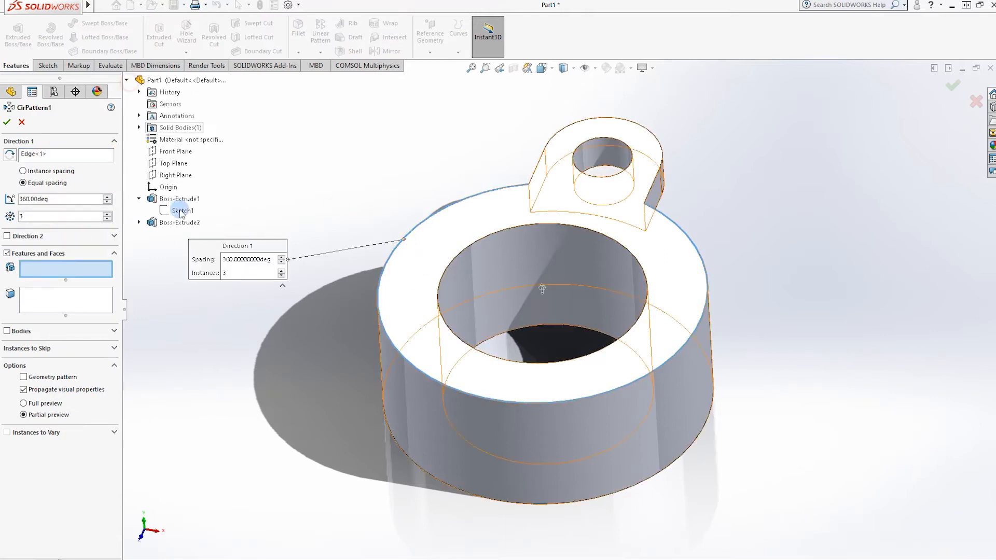
left_click(165, 223)
left_click(7, 122)
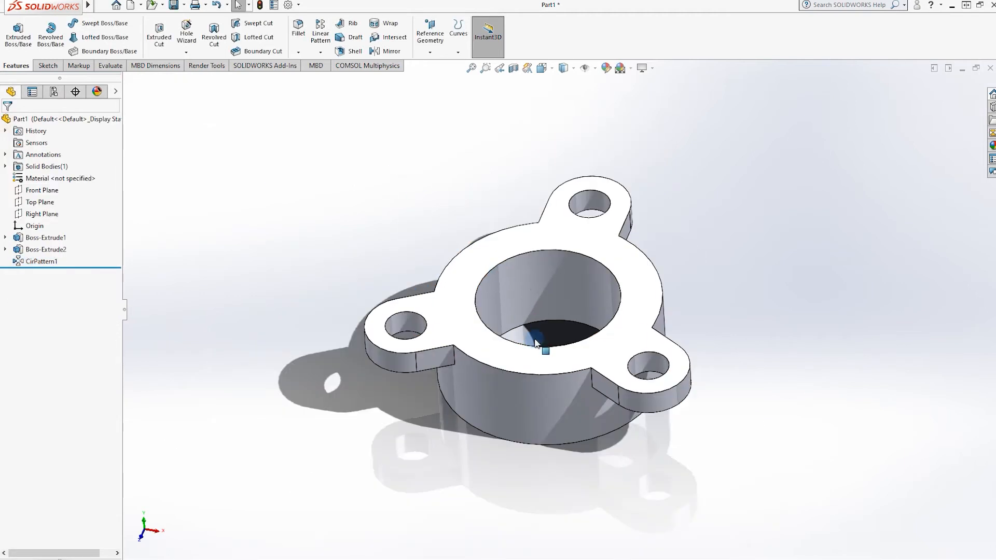
Mirror the ring, the lug and the circular pattern about the Top Plane.
left_click(388, 50)
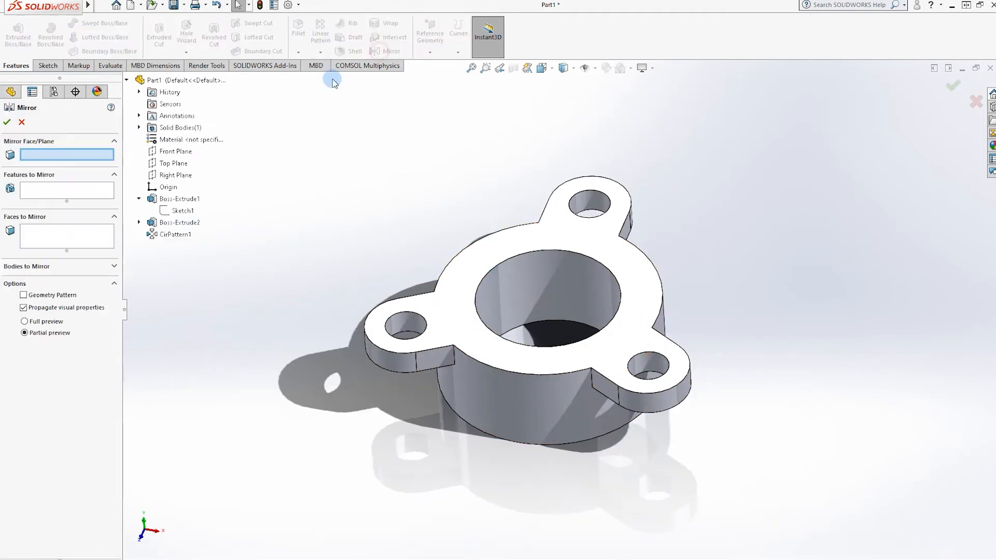
left_click(172, 163)
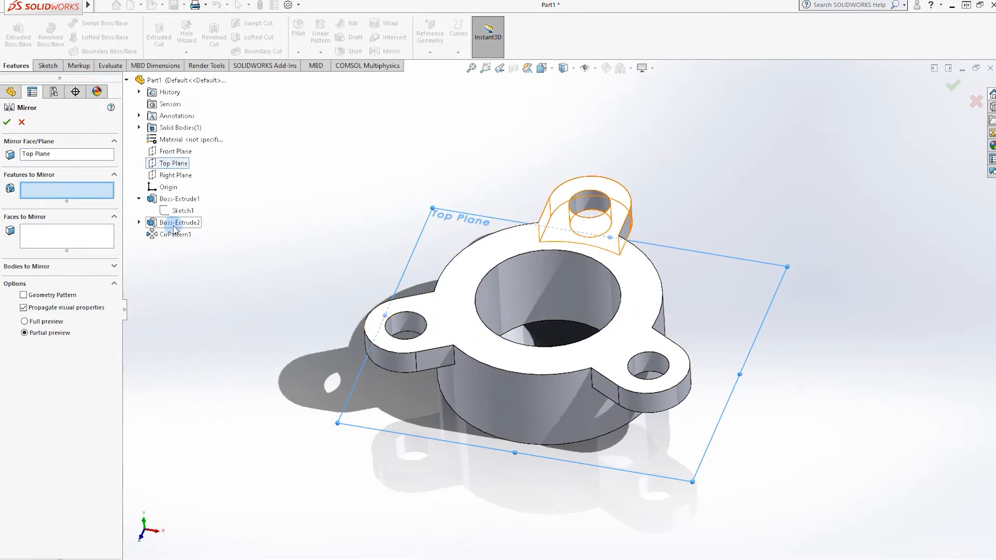
left_click(171, 199)
left_click(174, 222)
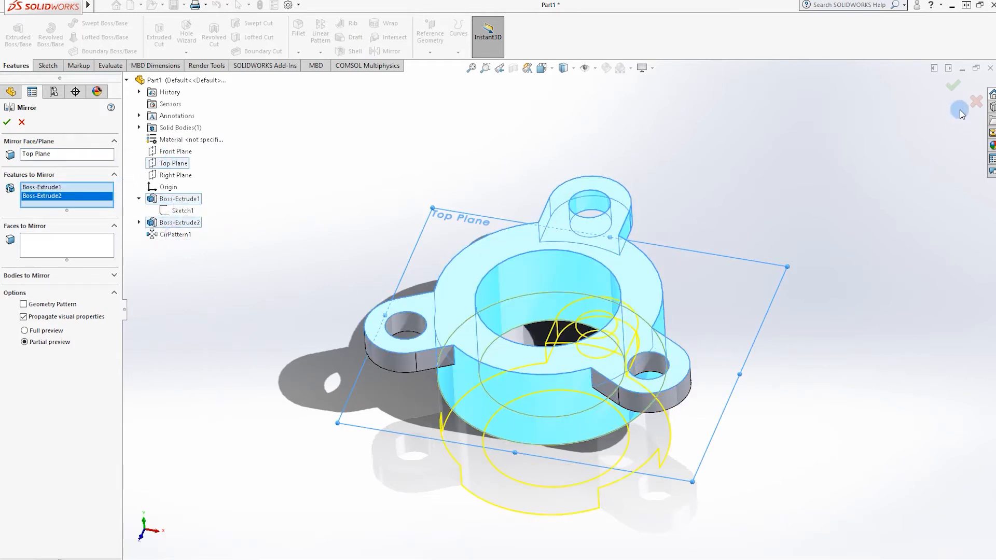
left_click(175, 233)
left_click(952, 85)
middle_click_drag(814, 176, 722, 260)
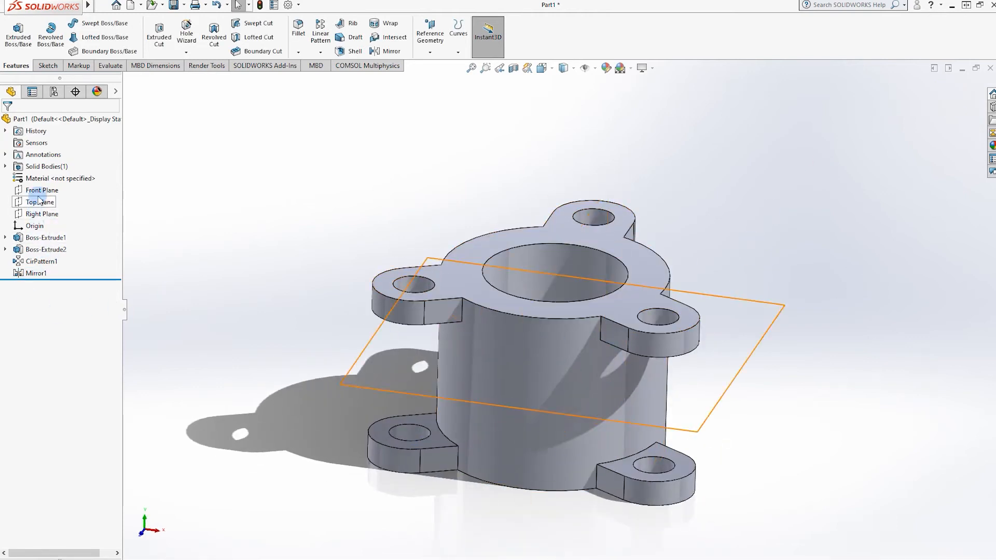
Create a reference plane offset 6.5 in from the Front Plane.
left_click(433, 31)
left_click(433, 64)
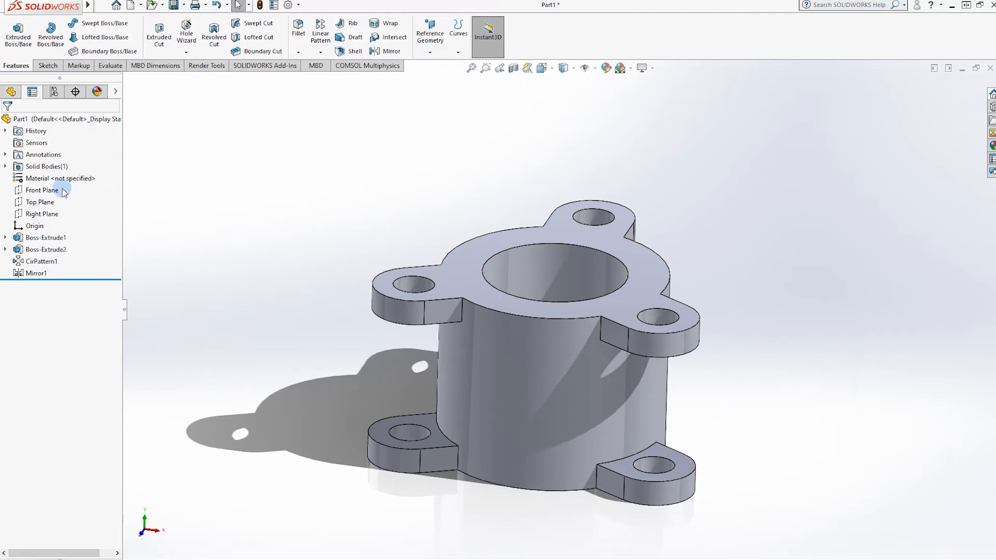
left_click(177, 153)
middle_click_drag(383, 206, 352, 230)
left_click(337, 319)
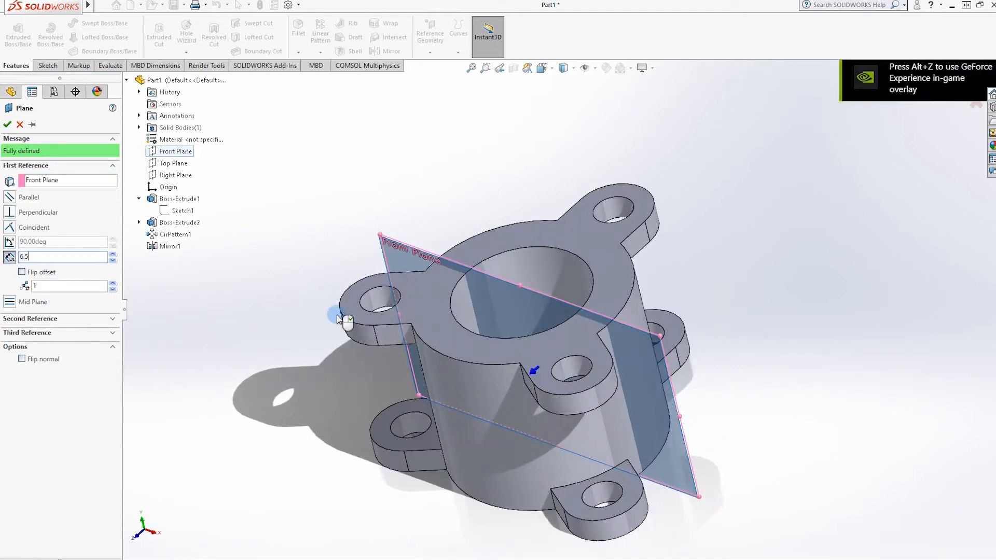
left_click(7, 125)
Start a sketch on the offset plane and draw a vertical centerline through the origin between the body's upper and lower edges.
right_click(19, 285)
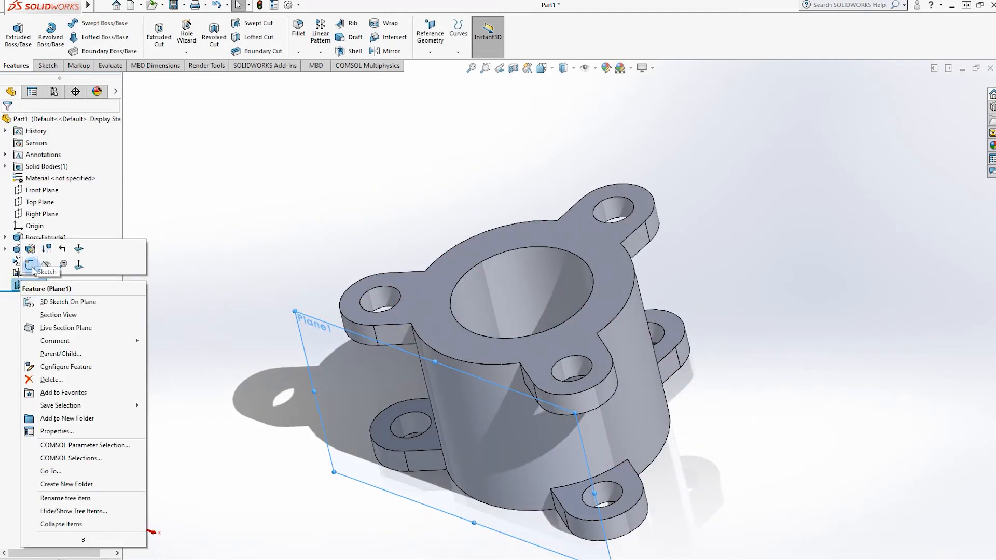
left_click(49, 262)
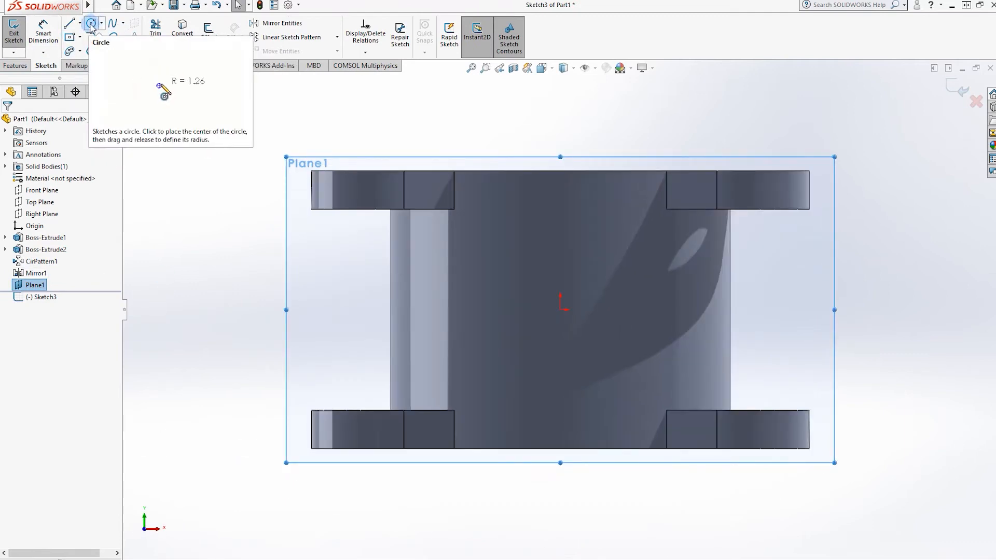
left_click(91, 23)
left_click(80, 23)
left_click(90, 45)
left_click(560, 171)
left_click(560, 449)
key("Escape")
Draw two concentric circles centred on the origin with radii of about 3.27 in and 2.03 in.
left_click(91, 23)
left_click(560, 310)
left_click(656, 276)
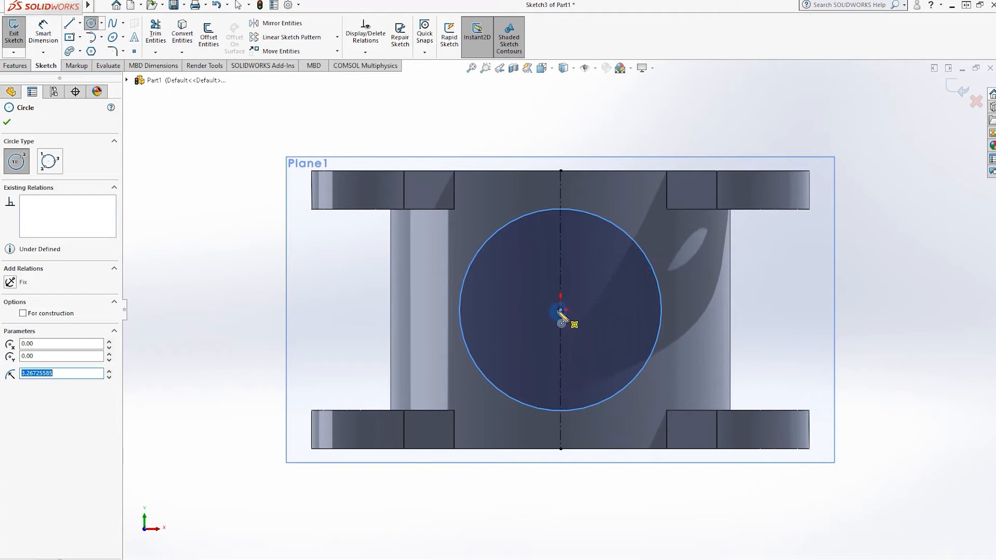
left_click(560, 309)
left_click(622, 310)
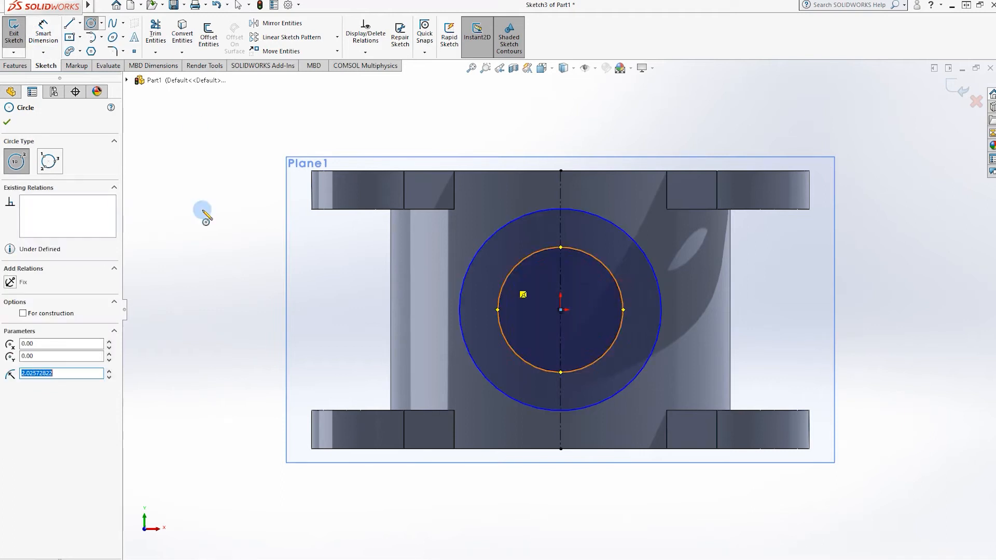
Dimension the outer circle's diameter as 8 in and the inner circle's diameter as 4 in.
left_click(43, 34)
left_click(584, 213)
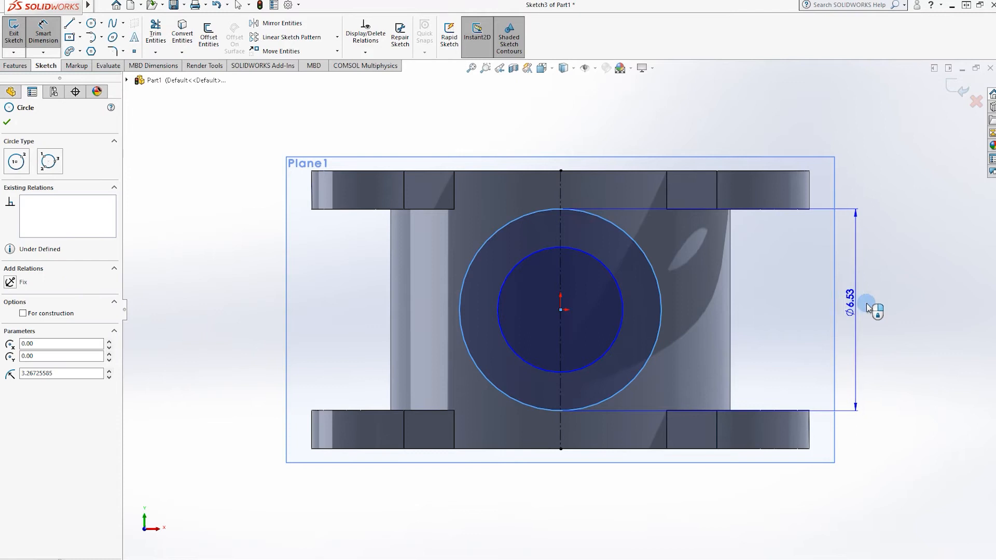
left_click(875, 307)
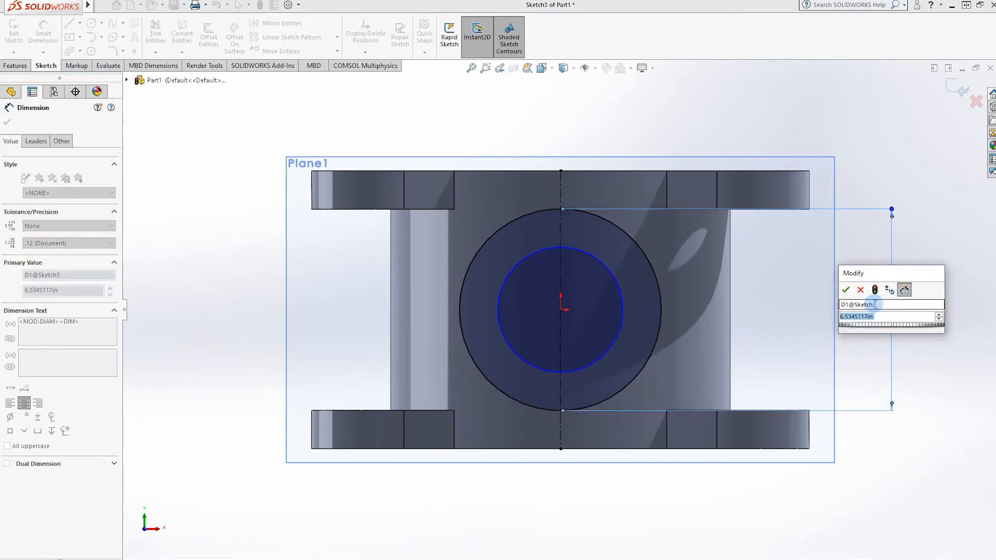
type("8")
key("Return")
left_click(623, 315)
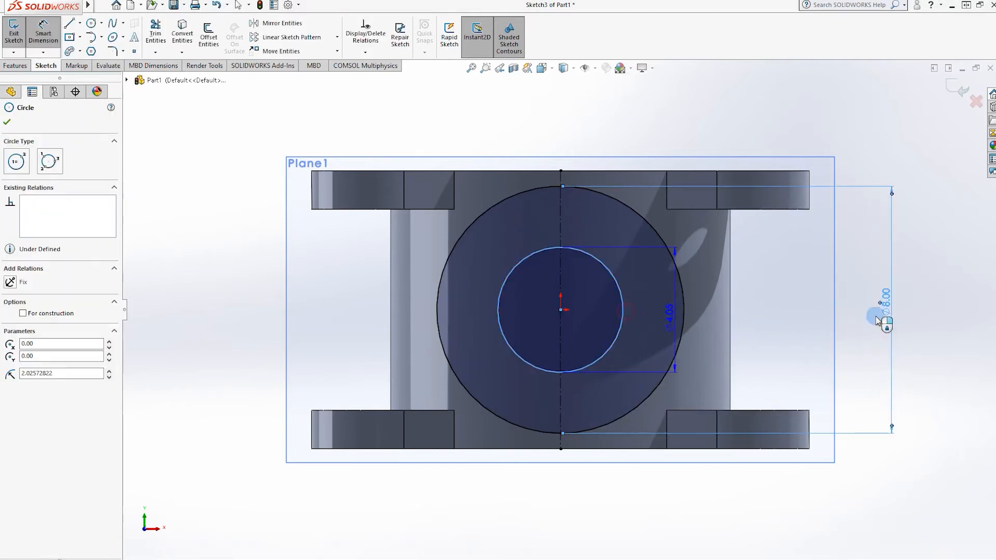
left_click(858, 318)
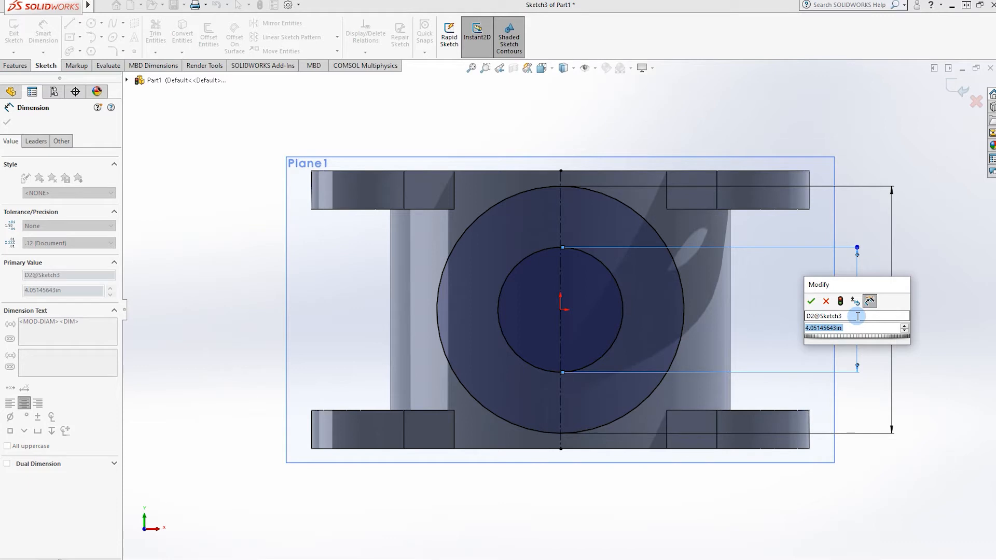
type("4")
key("Return")
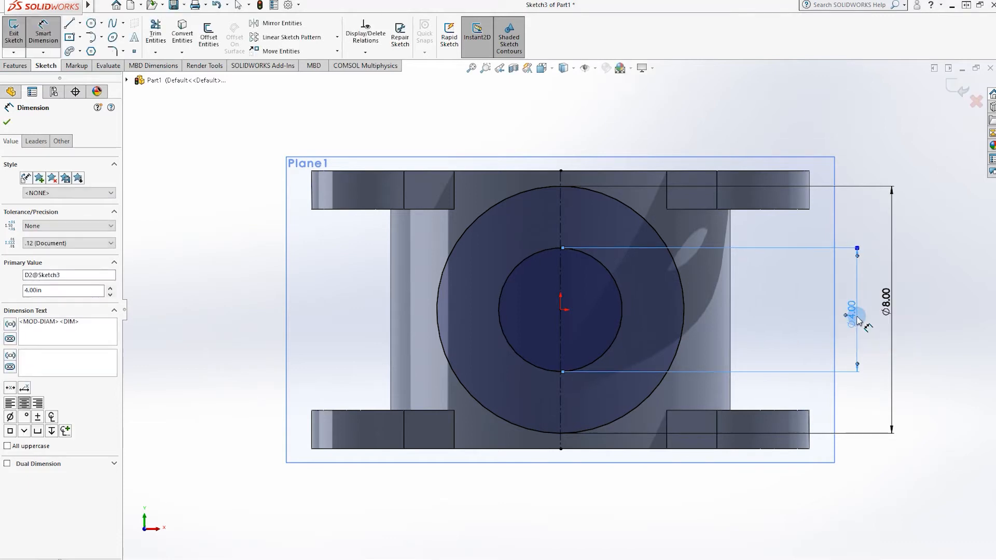
Add a circle centred on the origin between the two existing circles and dimension its diameter as 6 in.
left_click(91, 23)
left_click(561, 309)
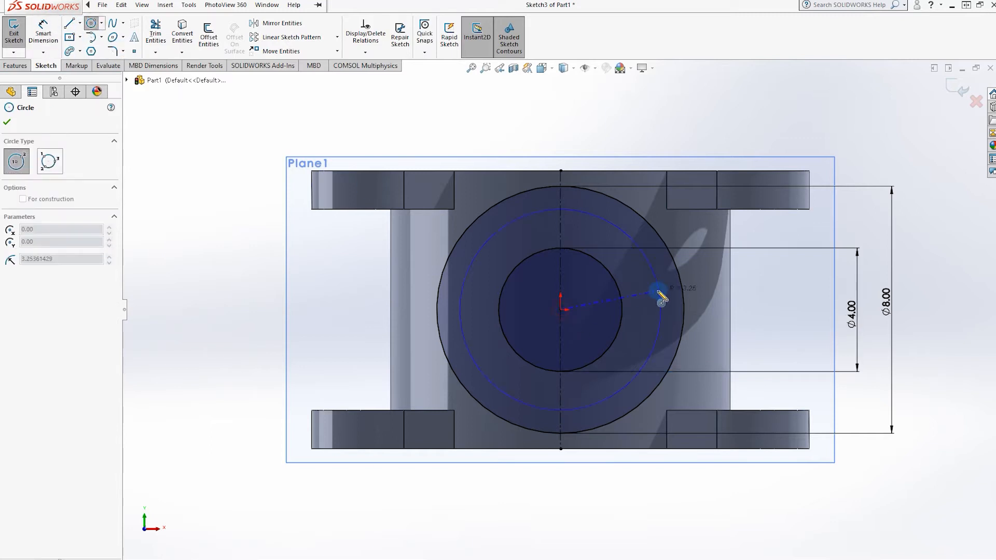
left_click(654, 298)
left_click(43, 34)
left_click(651, 290)
left_click(770, 320)
type("6")
key("Return")
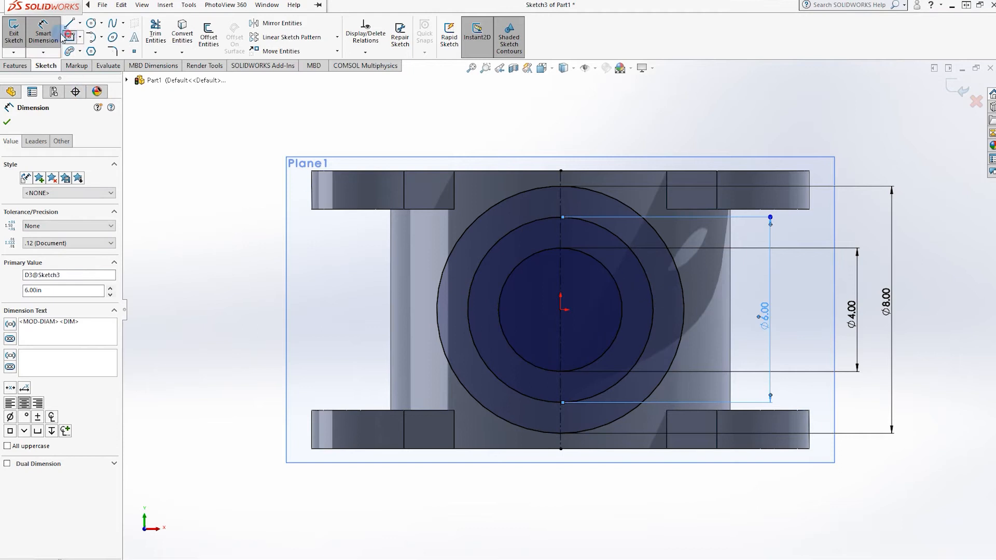
Convert the 6 in circle to construction geometry.
key("Escape")
left_click(652, 292)
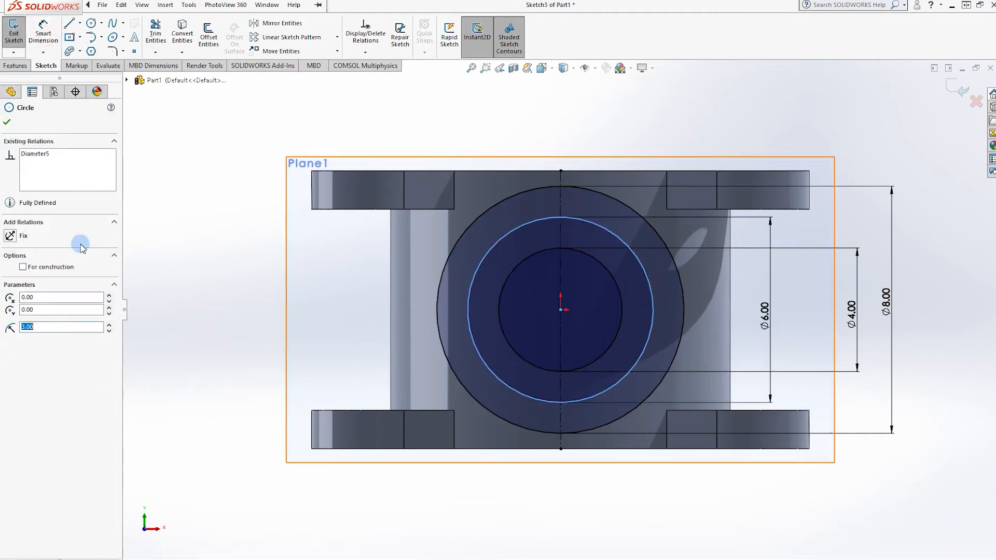
left_click(43, 266)
left_click(370, 289)
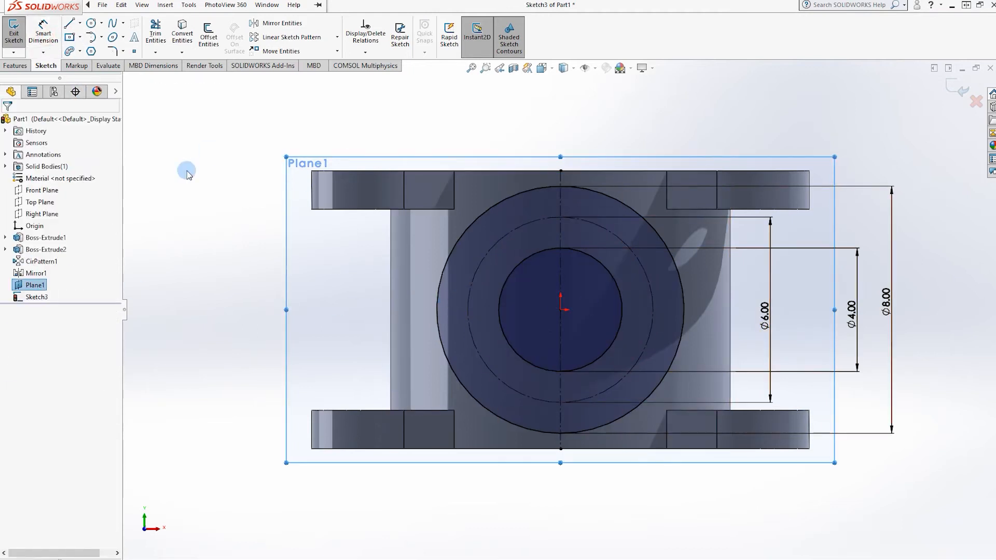
Draw a circle centred on the origin inside the 4 in circle and dimension its diameter as 2.25 in.
left_click(94, 23)
left_click(561, 309)
left_click(580, 296)
key("d")
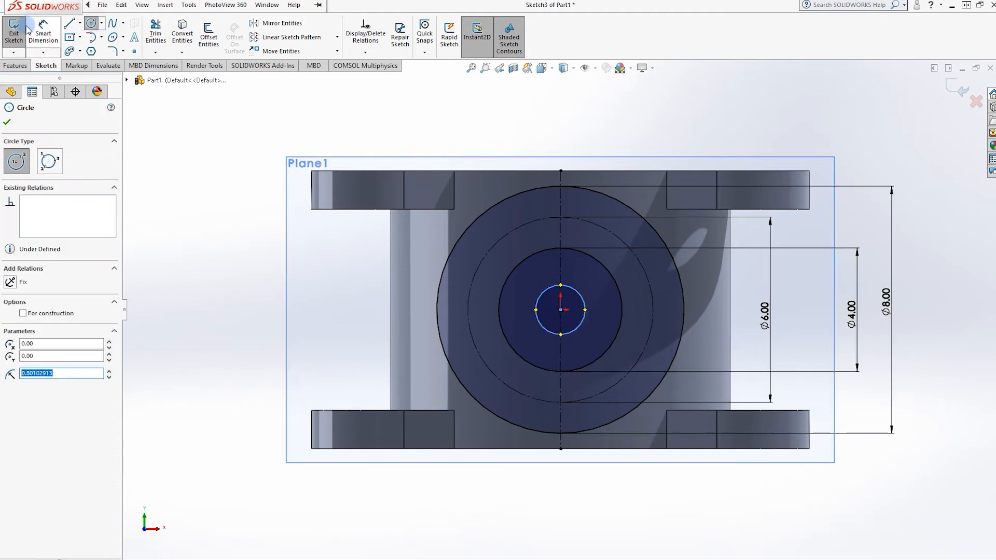
left_click(580, 296)
left_click(559, 133)
type("2.25")
key("Return")
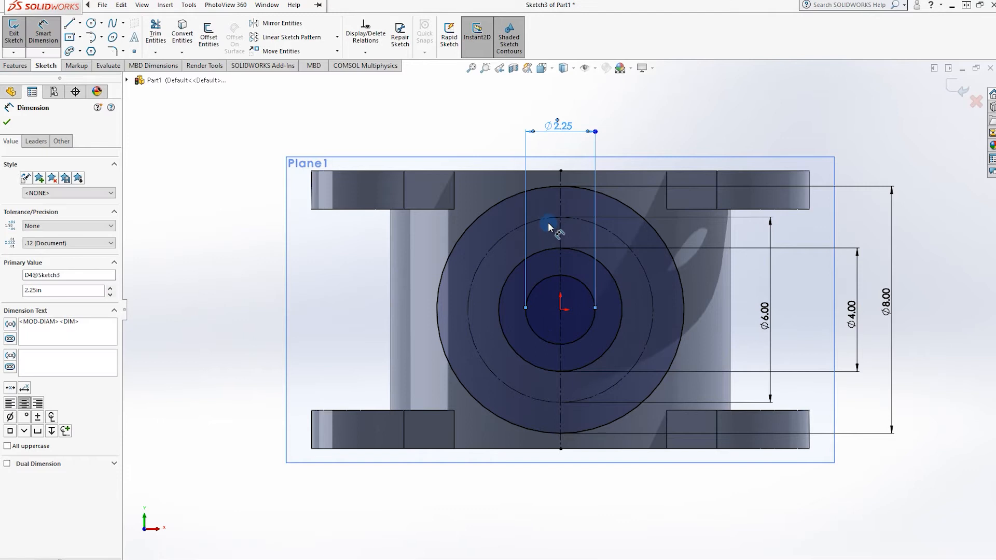
Draw a circle centred where the vertical centerline meets the top of the 6 in construction circle and dimension its diameter as 1 in.
left_click(91, 24)
left_click(560, 217)
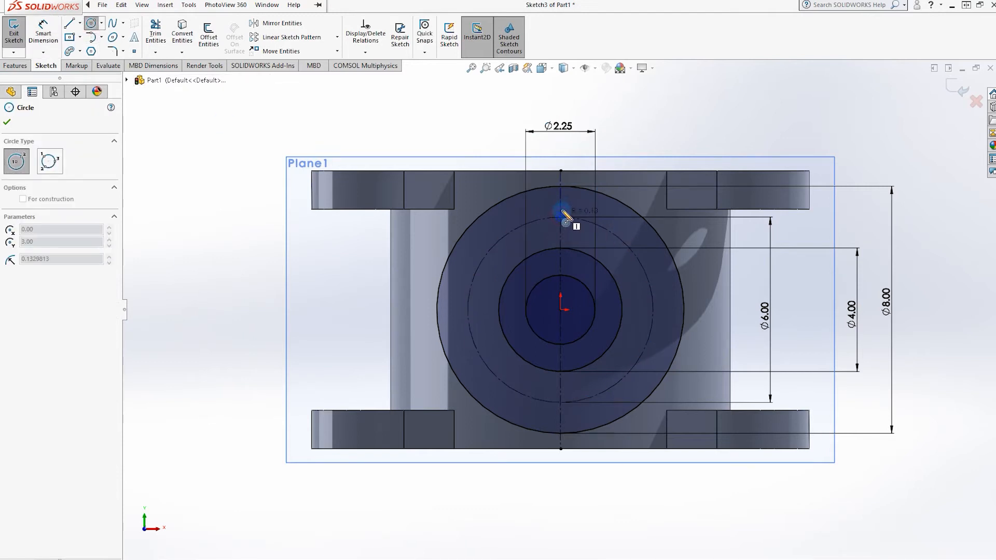
left_click(561, 206)
left_click(43, 35)
left_click(552, 213)
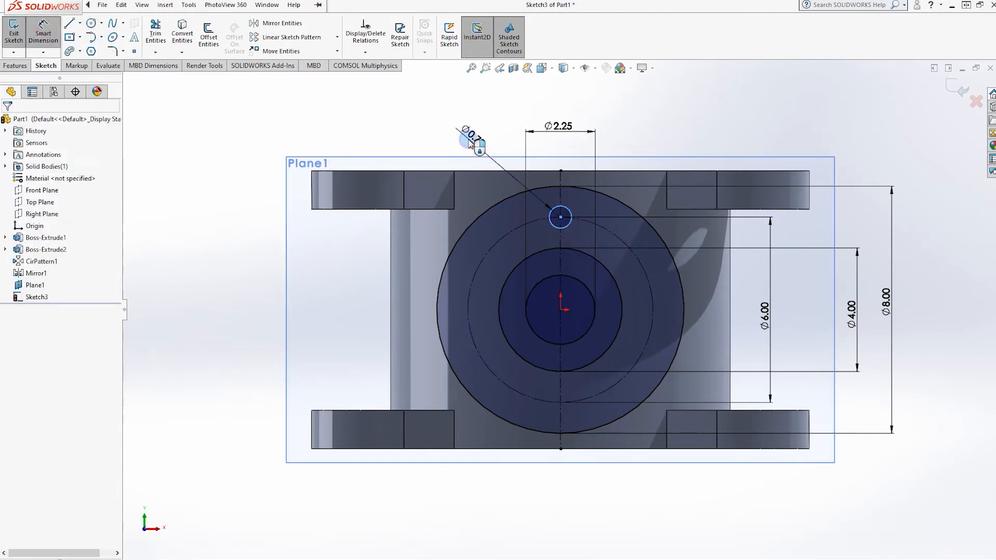
left_click(470, 134)
type("1")
key("Return")
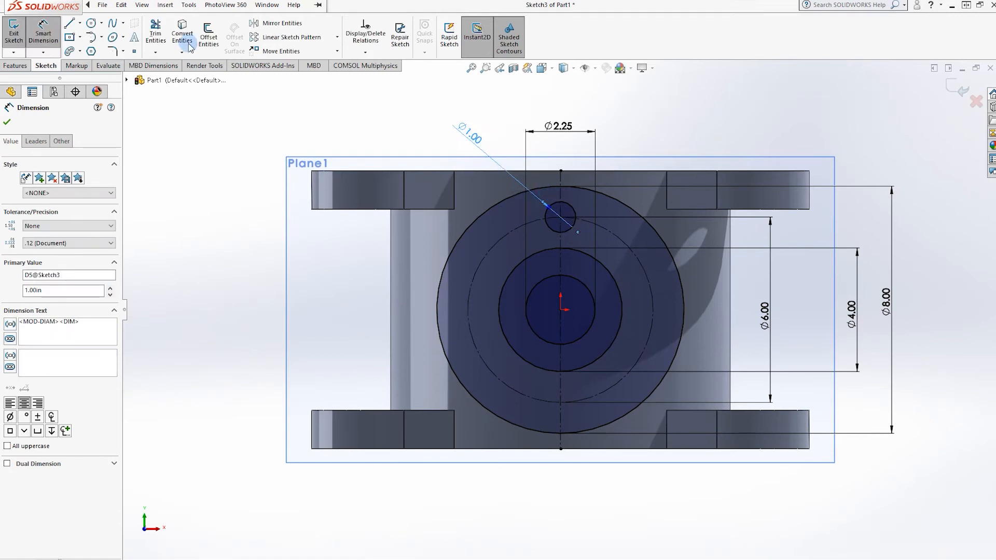
Circular-pattern the 1 in circle into 3 equally spaced instances around the origin.
left_click(337, 38)
left_click(310, 63)
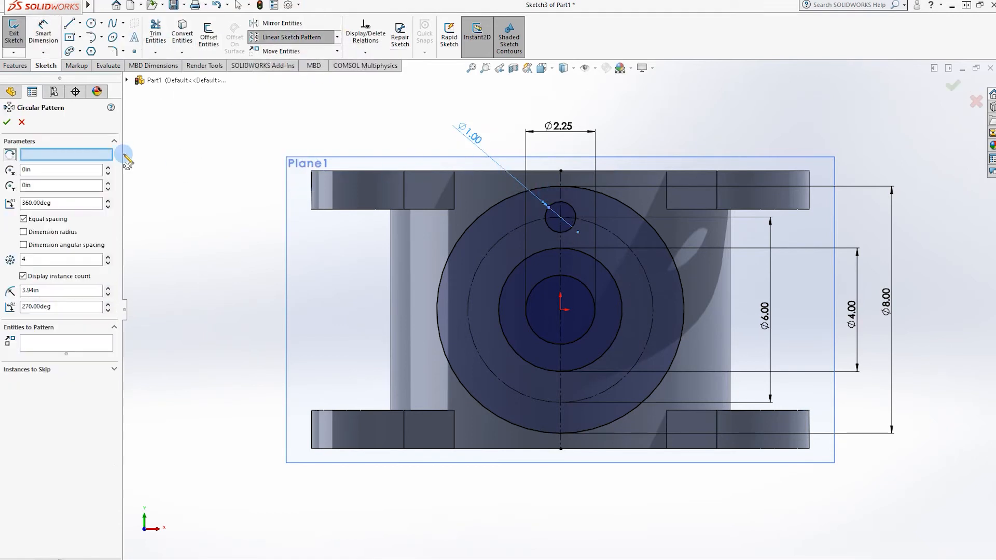
left_click(631, 247)
left_click(49, 262)
key("BackSpace")
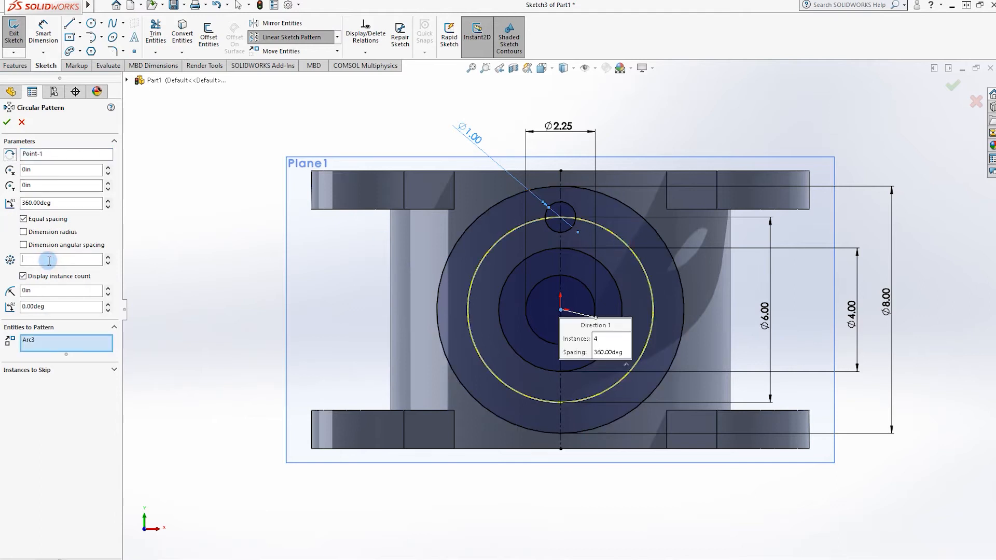
type("3")
left_click(574, 214)
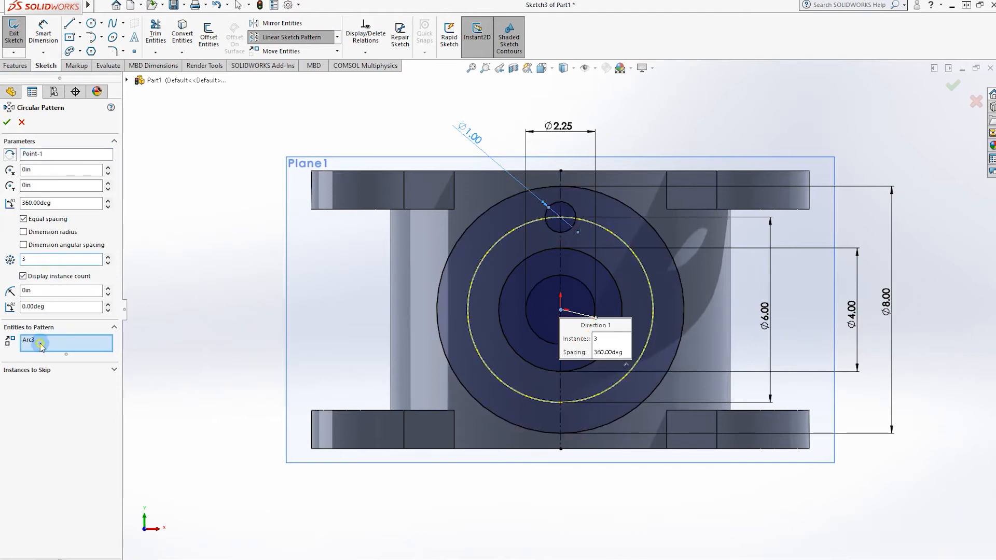
key("Delete")
left_click(8, 122)
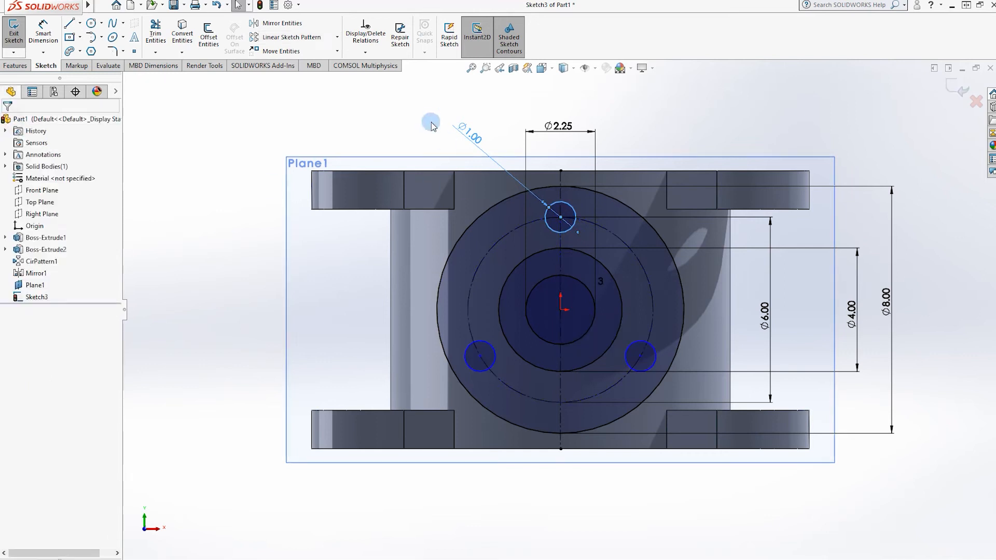
Extrude the flange region between the 4 in and 8 in circles, reversed toward the ring body, with a 1.5 in depth.
left_click(21, 69)
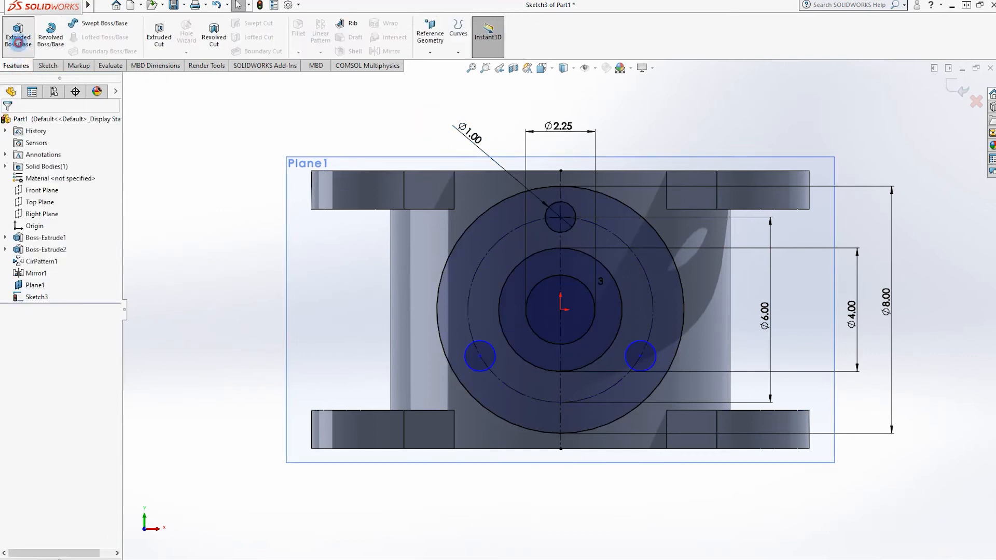
left_click(18, 40)
left_click(527, 209)
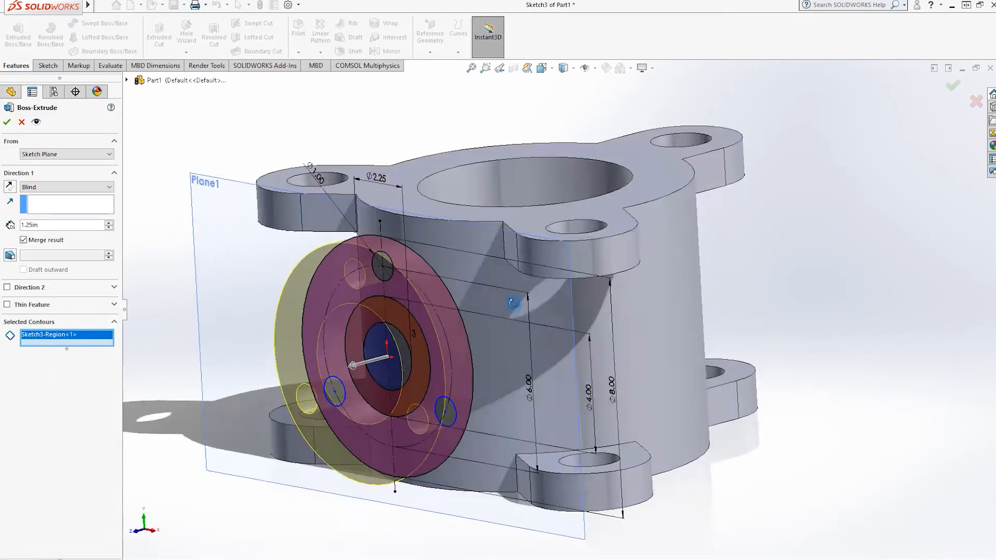
middle_click_drag(514, 303, 498, 318)
left_click(9, 188)
middle_click_drag(286, 256, 254, 337)
left_click(52, 224)
type("1.5")
key("Return")
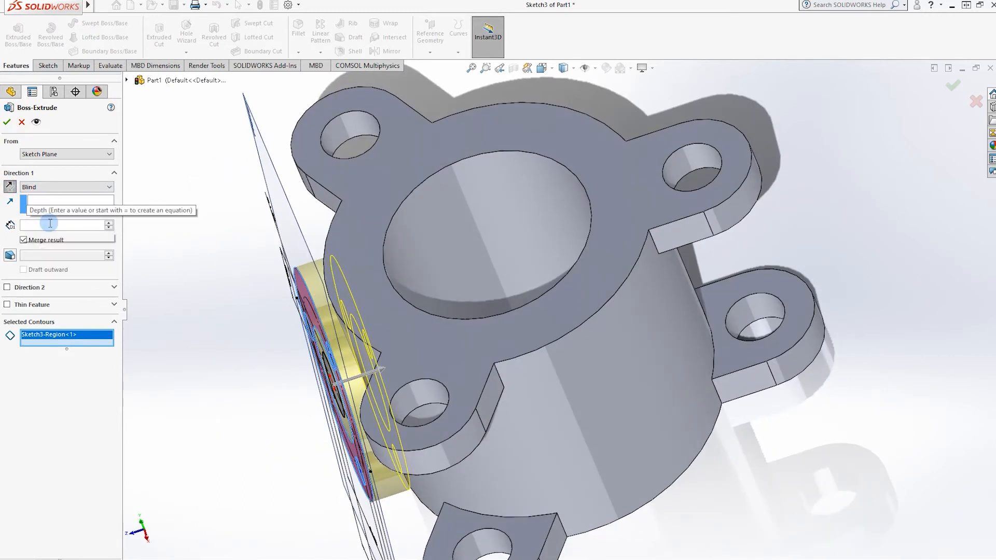
Set the flange extrusion depth to 1.75 in and complete the feature.
middle_click_drag(403, 464, 384, 363)
left_click(45, 227)
type("1.")
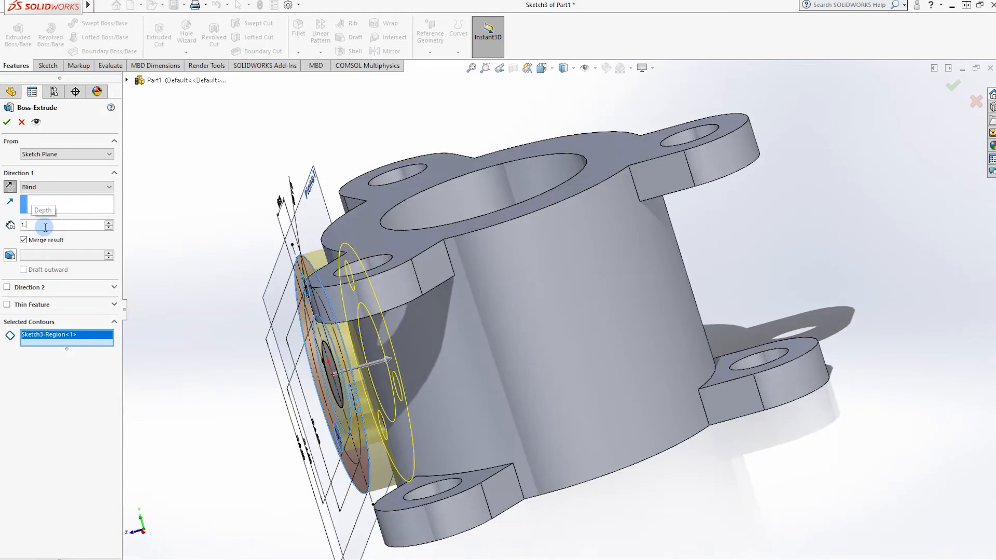
type("75")
key("Return")
middle_click_drag(412, 273, 412, 218)
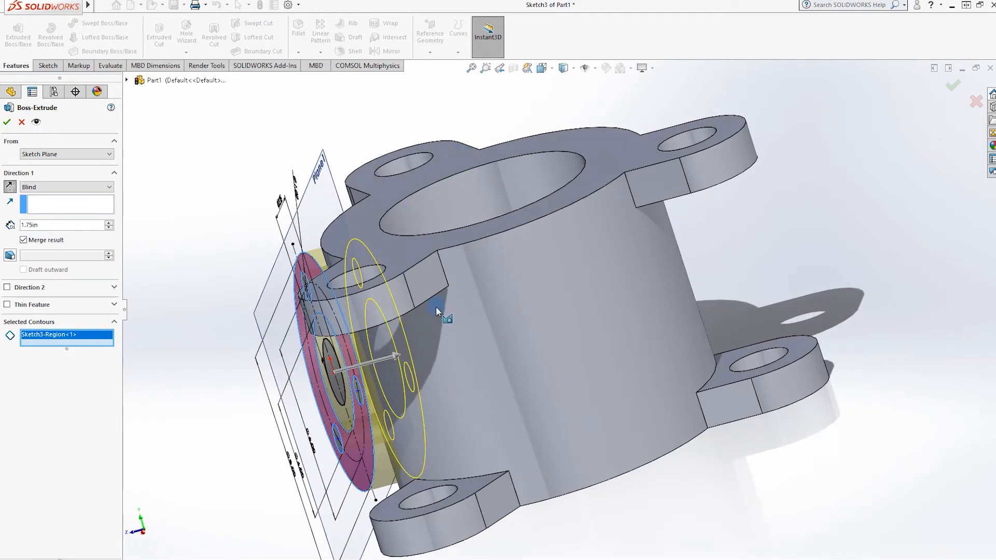
left_click(5, 123)
Edit the flange extrusion and set its depth to 2 in.
right_click(46, 296)
left_click(56, 276)
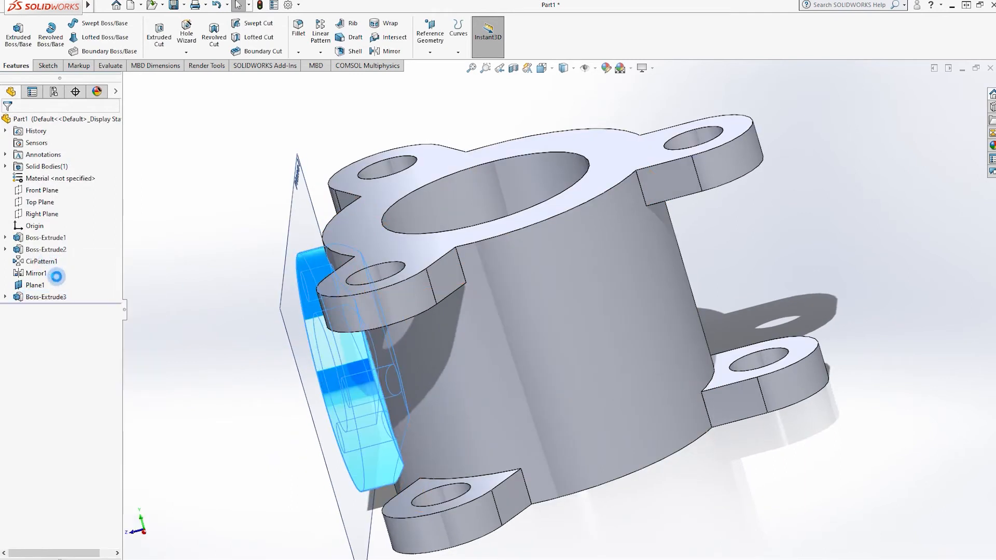
left_click(45, 225)
type("2")
key("Return")
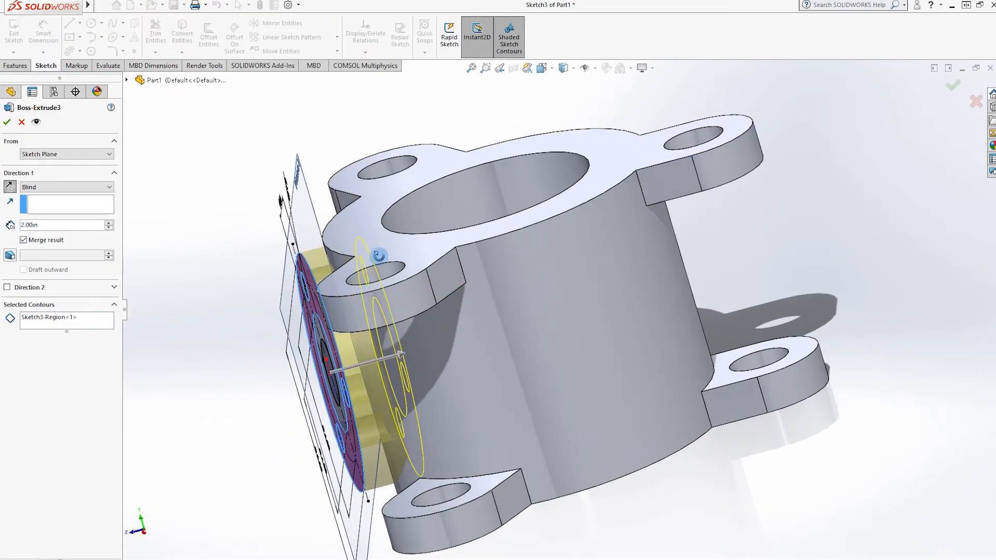
middle_click_drag(379, 255, 388, 216)
key("Return")
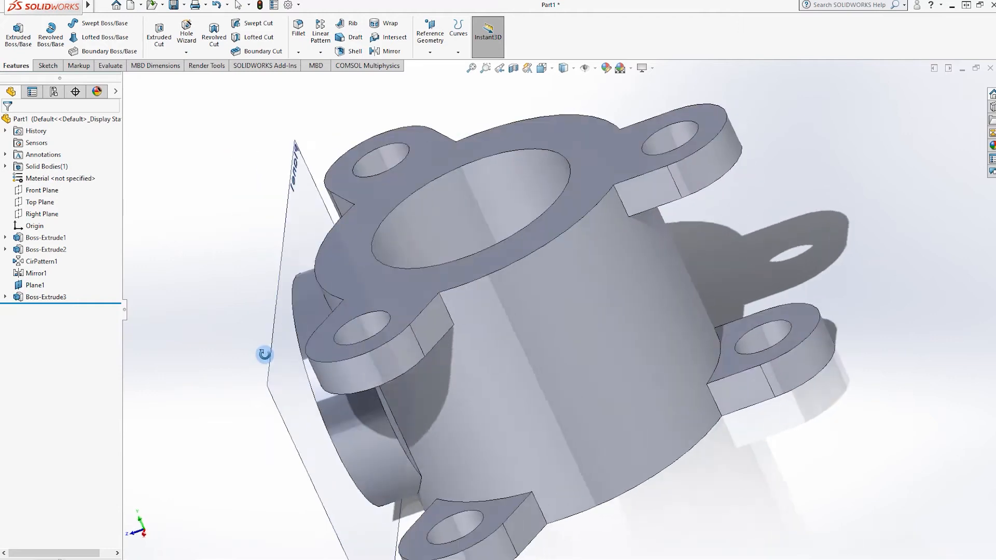
Edit the flange extrusion again, trying 2.5 in and settling on a depth of 2.75 in.
middle_click_drag(265, 354, 321, 171)
right_click(46, 297)
left_click(75, 270)
left_click(45, 225)
type("2.5")
key("Return")
middle_click_drag(498, 457, 464, 328)
type("2.75")
key("Return")
left_click(7, 122)
middle_click_drag(466, 311, 399, 475)
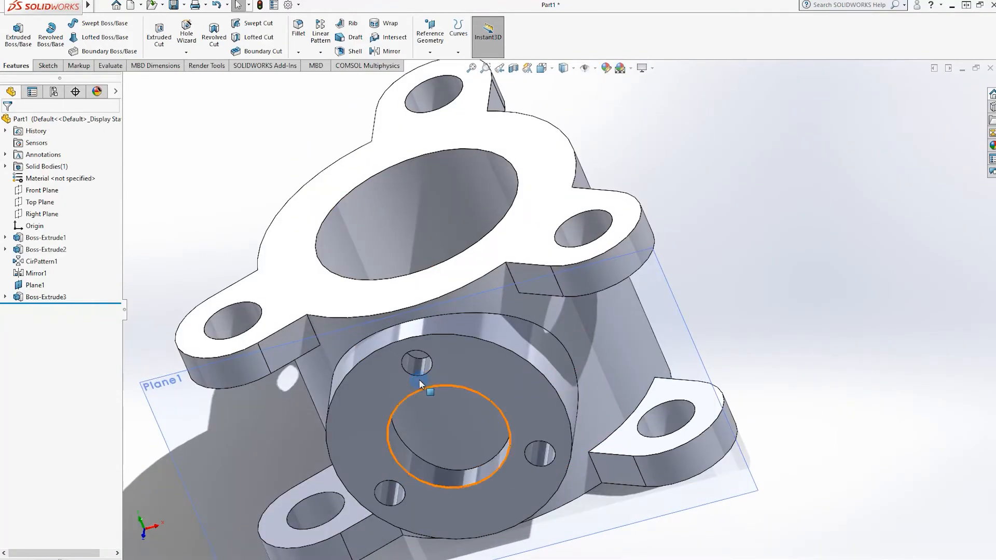
Add the region between the 2.25 in and 4 in circles to the flange extrusion's contours.
right_click(41, 296)
left_click(38, 262)
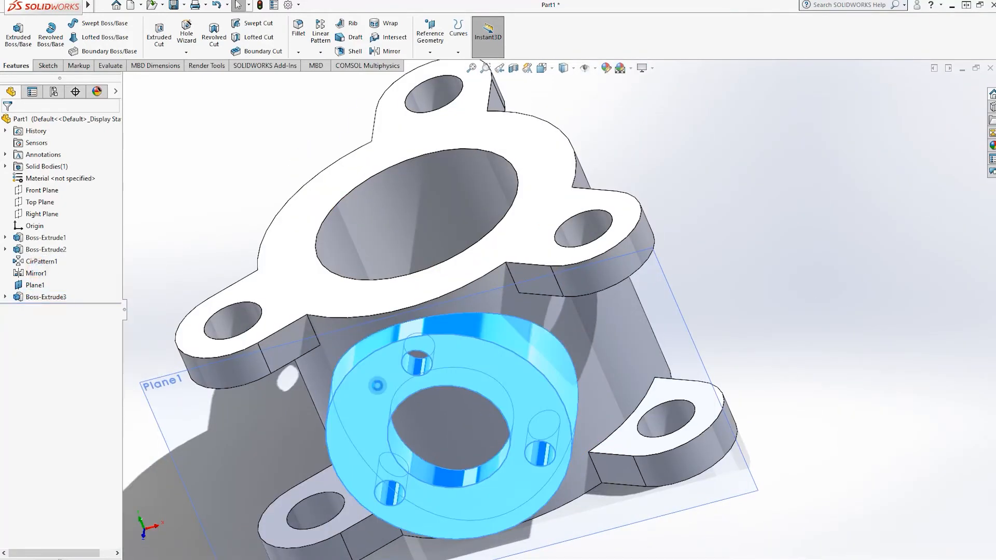
middle_click_drag(480, 384, 436, 394)
left_click(436, 394)
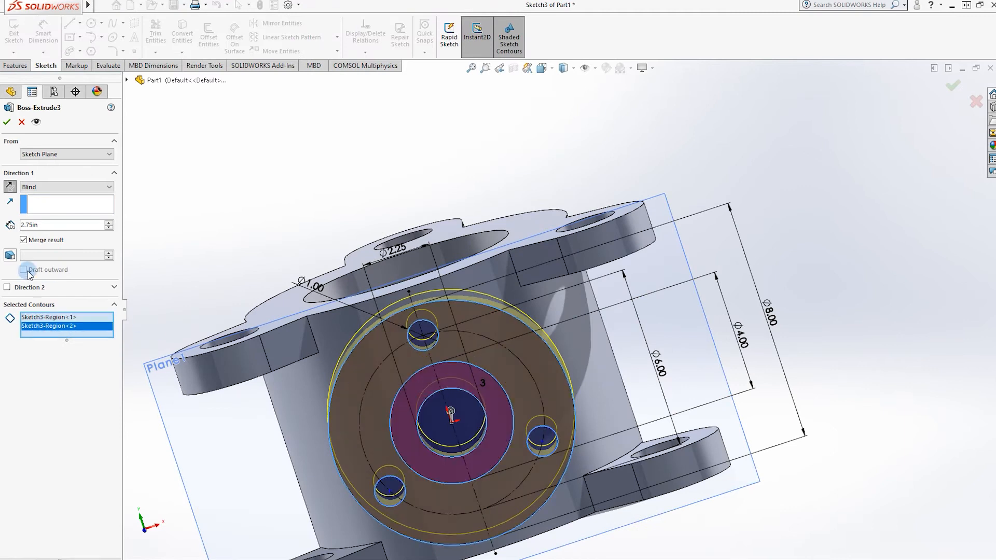
left_click(6, 122)
middle_click_drag(451, 282, 495, 320)
Add the three 1 in circle regions to the flange extrusion's contours so only the 2.25 in bore stays open.
right_click(25, 297)
left_click(37, 264)
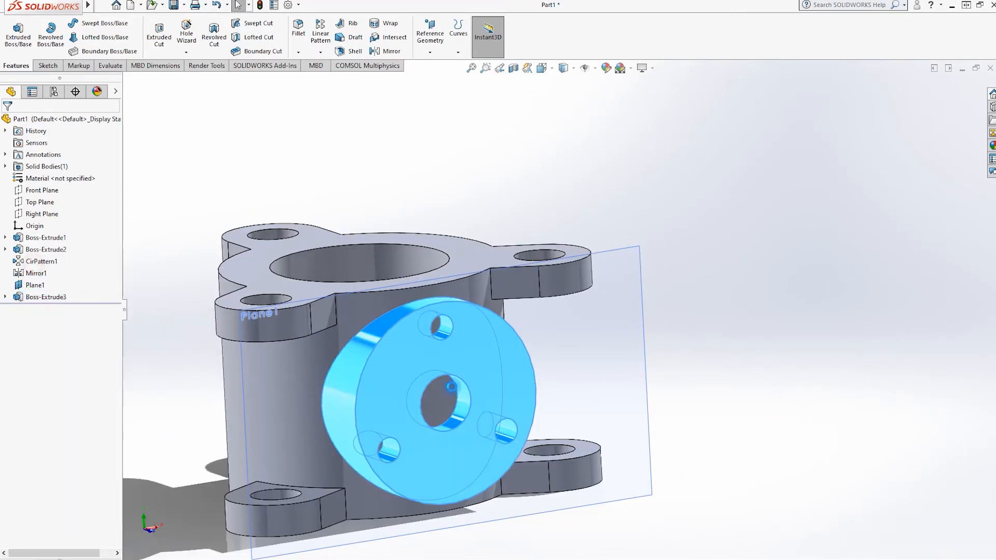
left_click(49, 334)
scroll(426, 326, "down", 5)
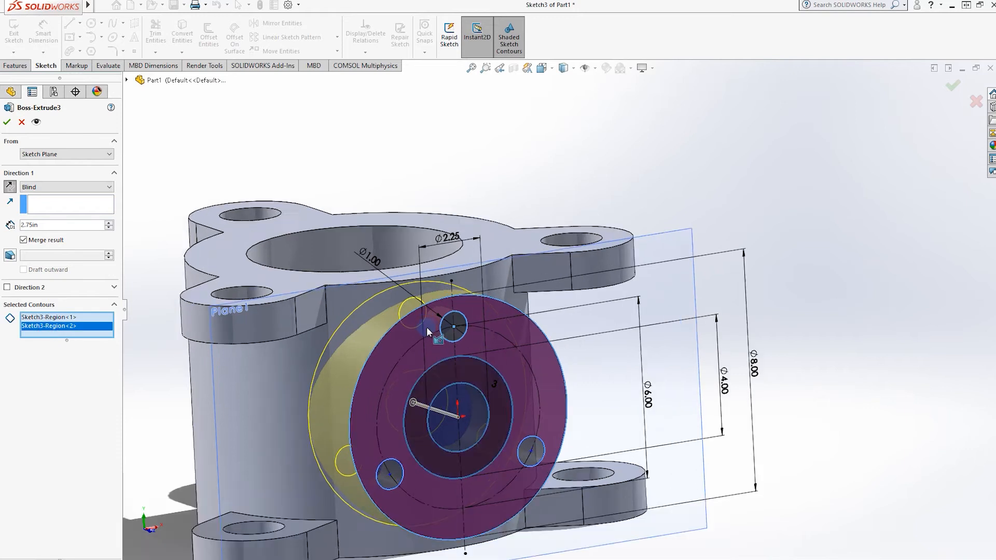
left_click(493, 369)
left_click(506, 336)
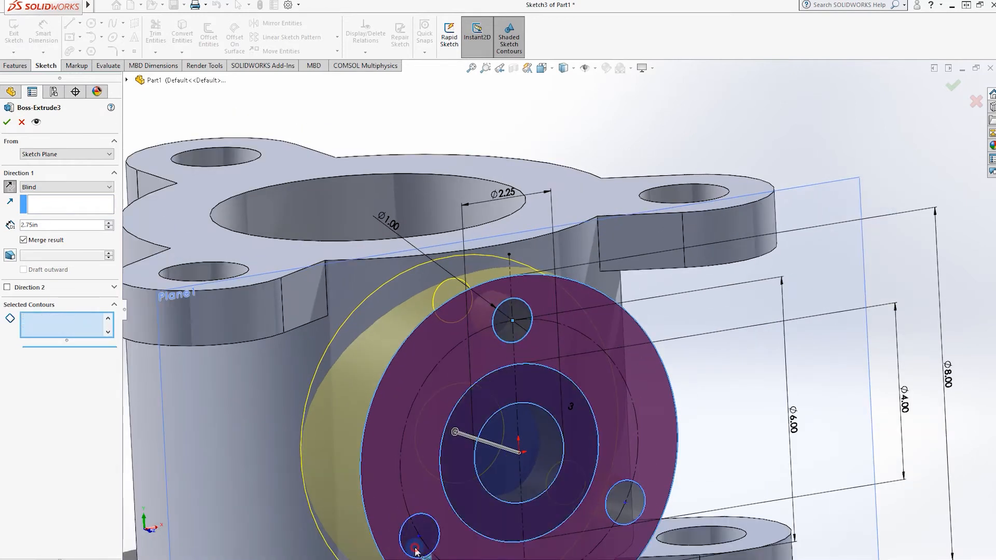
left_click(632, 513)
left_click(511, 330)
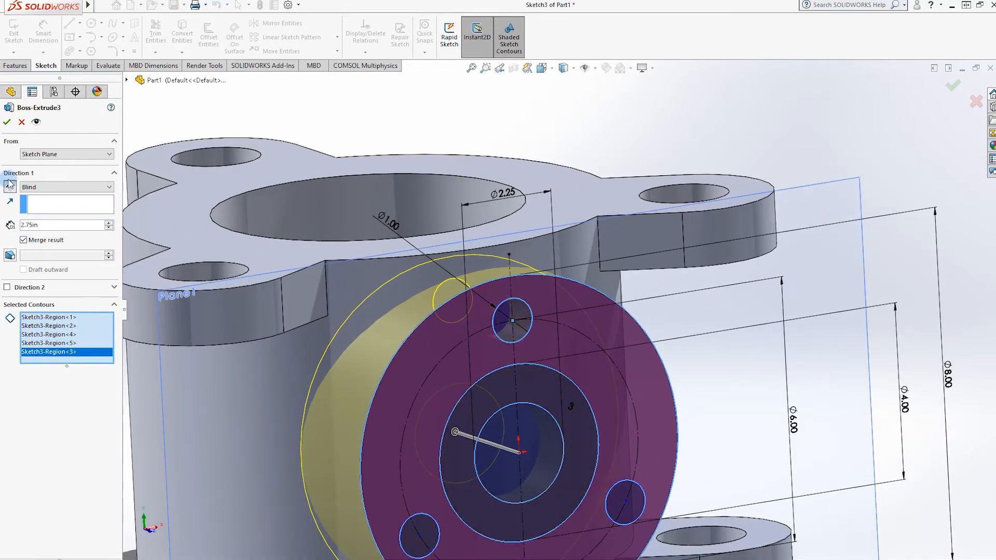
left_click(7, 122)
right_click(67, 292)
left_click(48, 282)
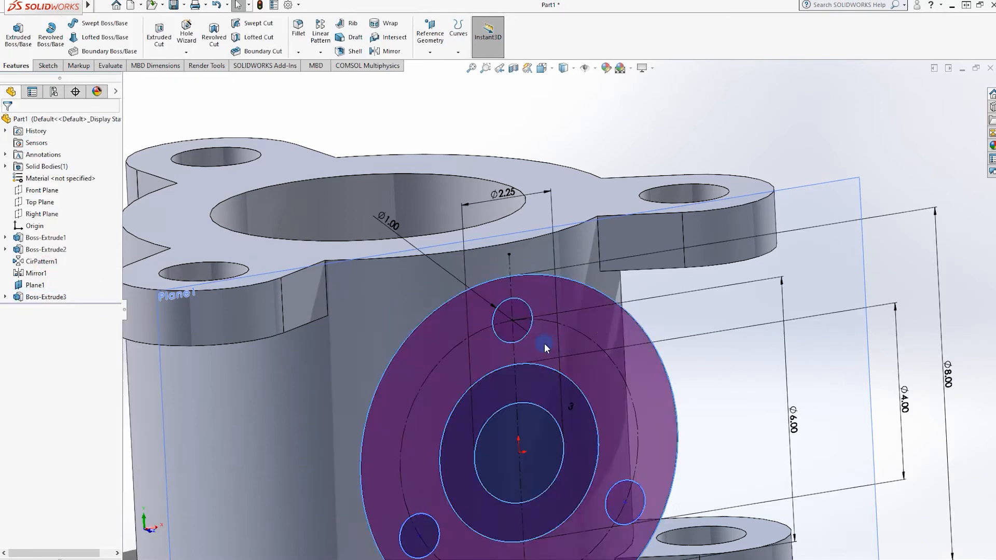
left_click(517, 335)
left_click(7, 122)
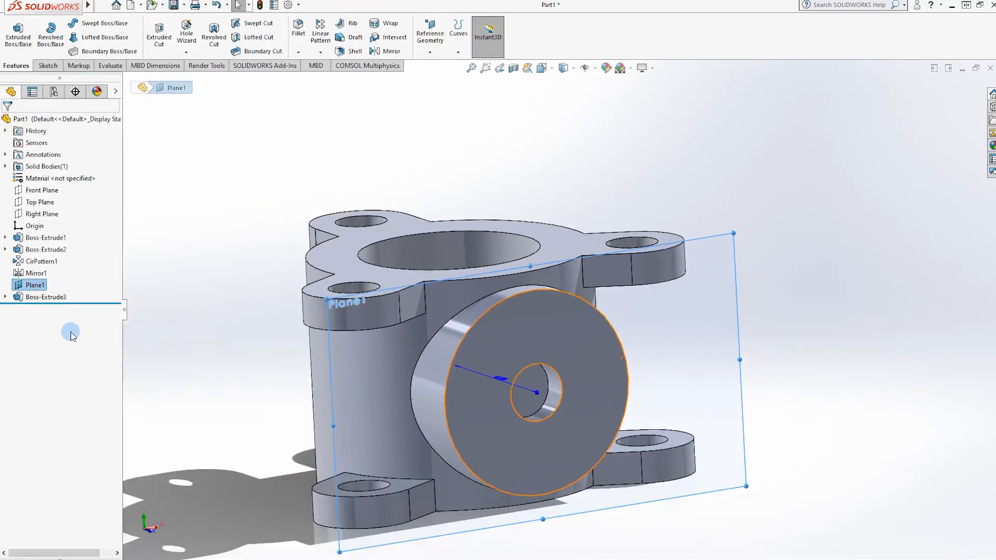
Start a sketch on the flange's outer face and convert the circles of the flange extrusion's sketch into it.
right_click(589, 397)
left_click(576, 291)
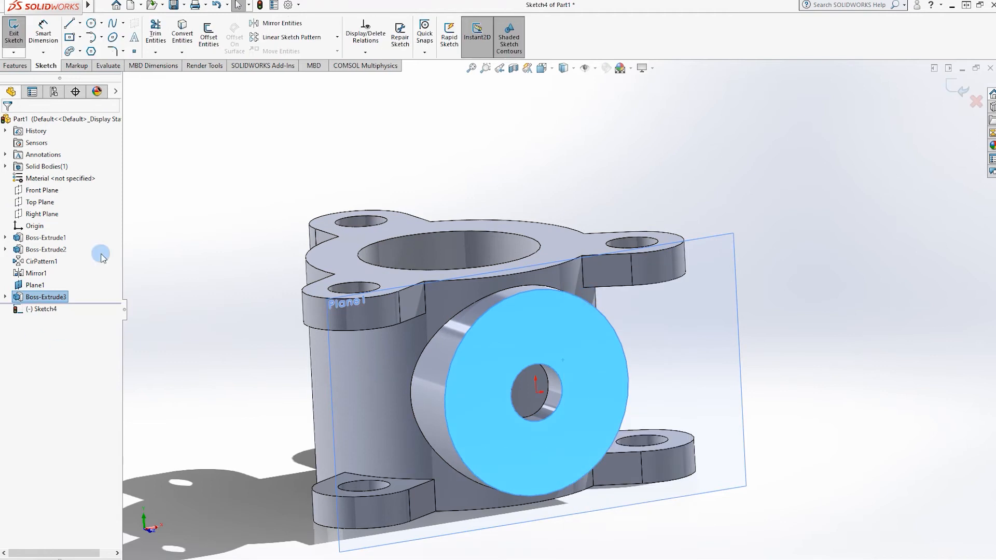
left_click(183, 37)
left_click(240, 291)
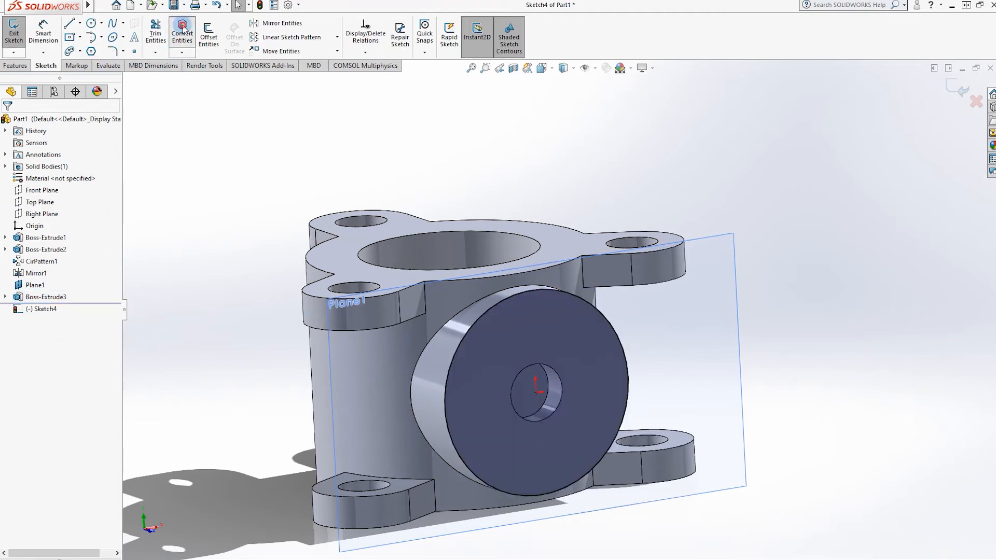
left_click(182, 29)
left_click(145, 275)
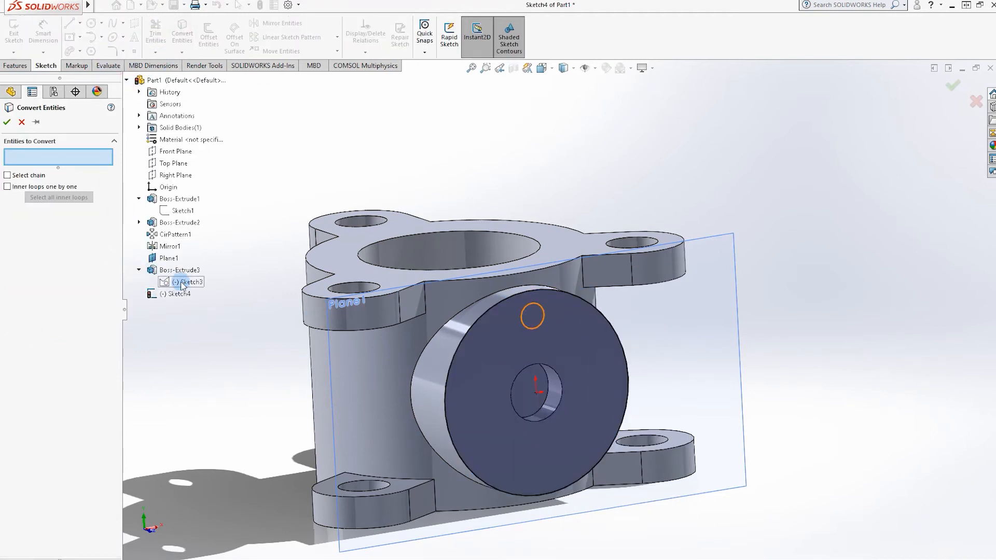
left_click(182, 283)
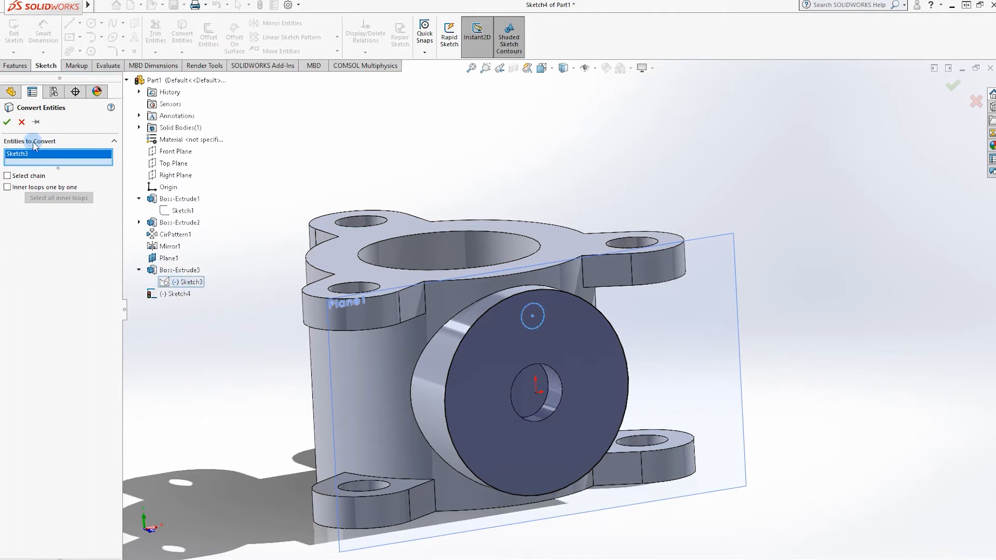
left_click(7, 122)
left_click(832, 362)
Cut the three 1 in bolt-hole circles into the flange face to a depth of 0.60 in.
left_click(15, 65)
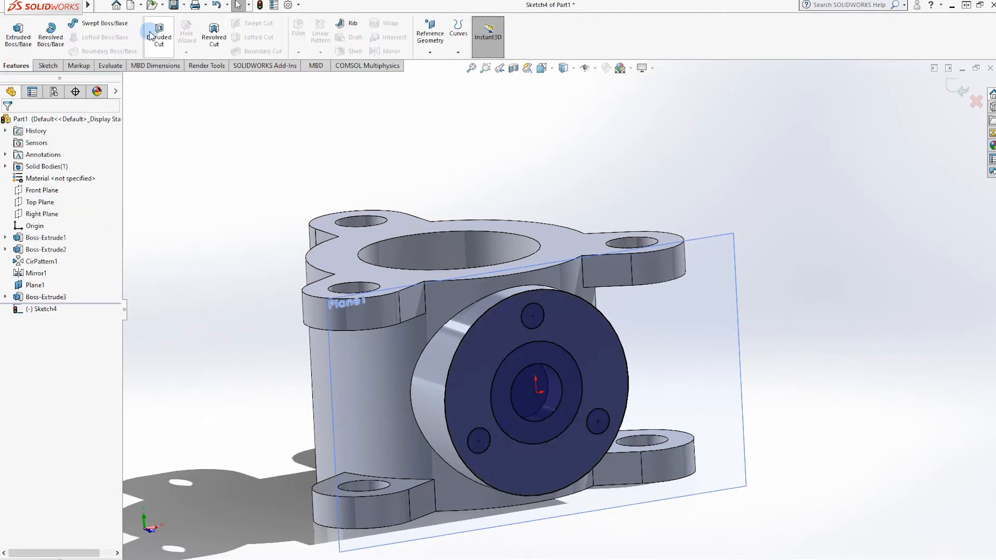
left_click(158, 35)
left_click(474, 441)
left_click(597, 426)
double_click(52, 225)
type("0.60")
left_click(951, 86)
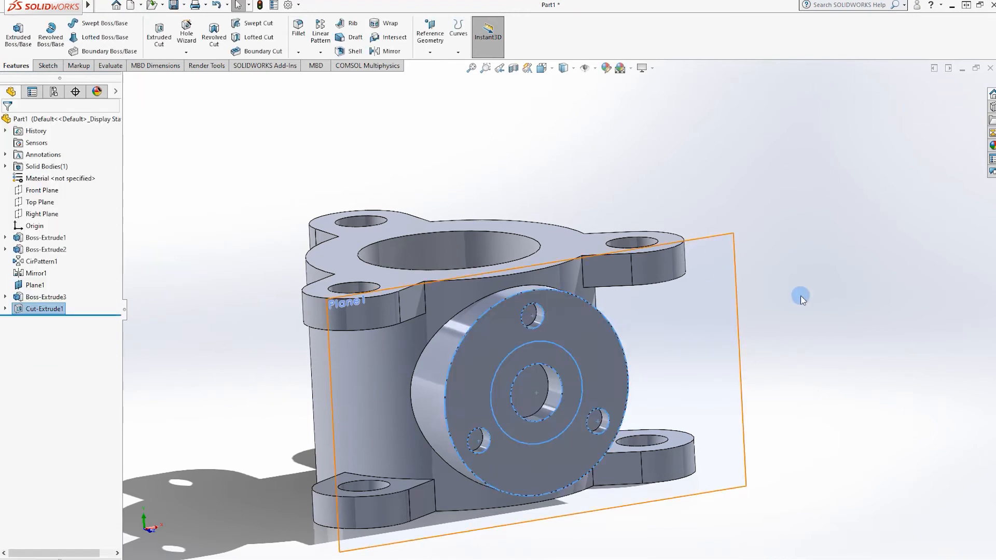
Start another sketch on the flange's outer face and convert the bolt-hole cut's sketch entities into it.
right_click(496, 311)
left_click(524, 299)
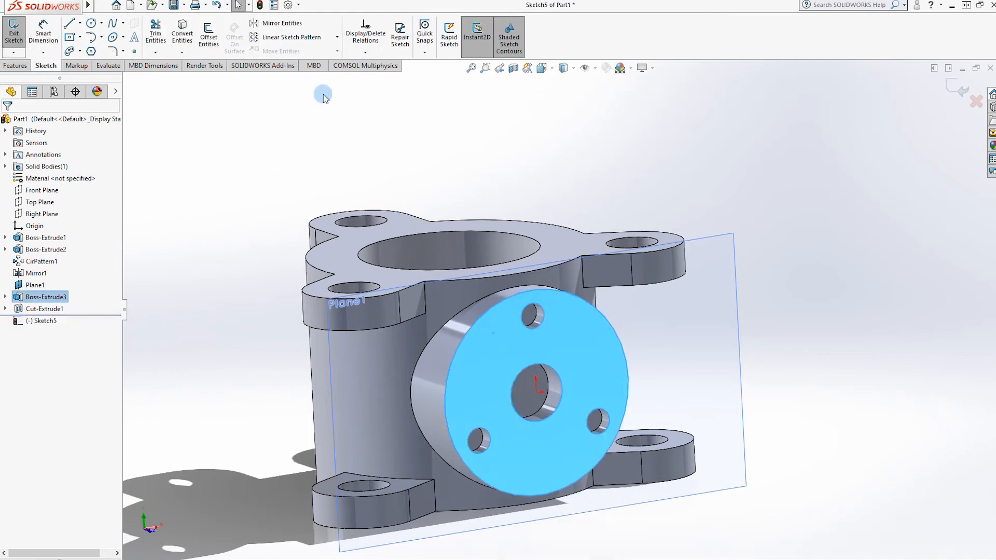
left_click(183, 33)
left_click(6, 309)
left_click(45, 321)
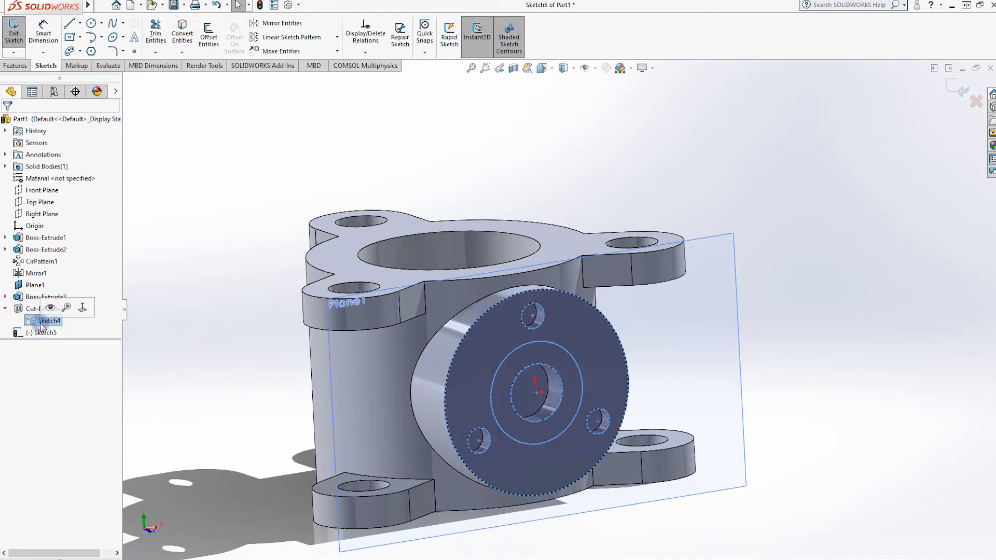
left_click(184, 34)
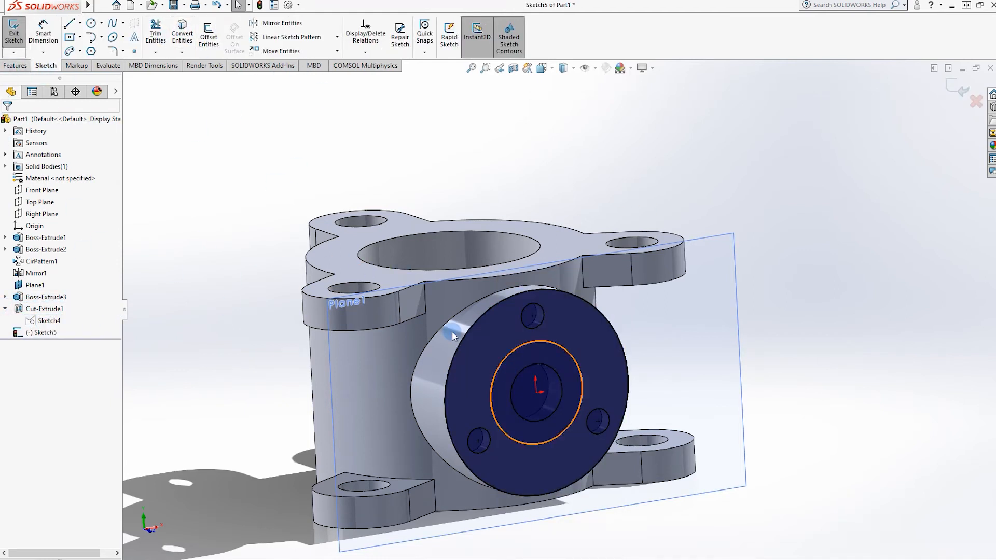
Cut the region between the 2.25 in and 4 in circles 1 in deep into the flange.
left_click(29, 65)
left_click(159, 36)
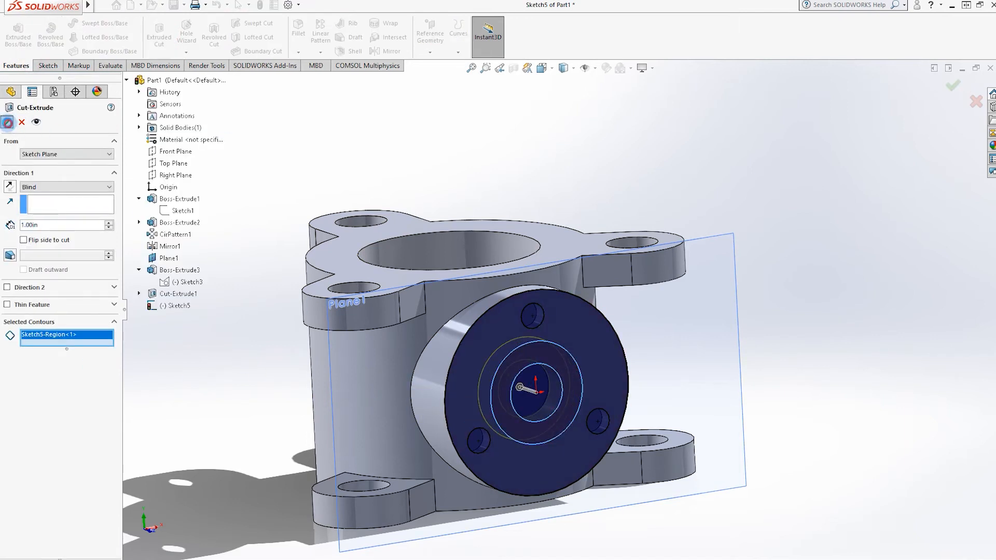
left_click(7, 121)
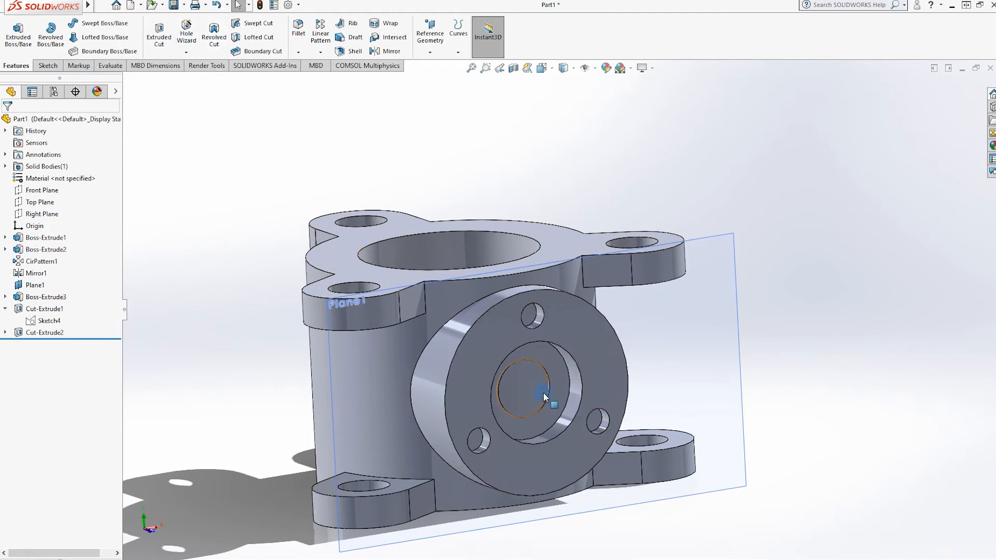
Start a sketch on the flange's outer face and convert the counterbore cut's sketch entities into it.
scroll(543, 392, "down", 10)
middle_click_drag(520, 371, 507, 302)
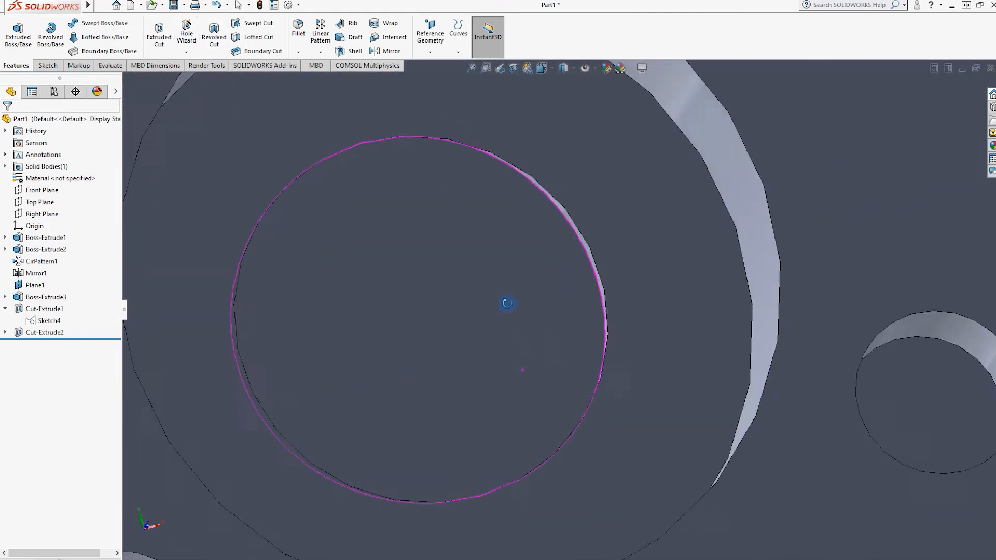
scroll(536, 367, "up", 10)
middle_click_drag(533, 383, 309, 295)
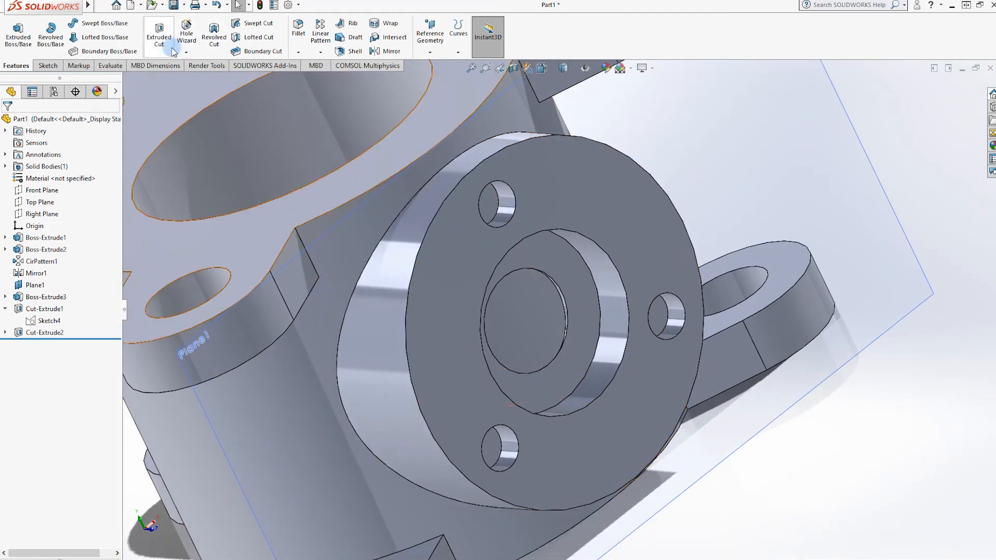
left_click(52, 65)
right_click(624, 160)
left_click(632, 205)
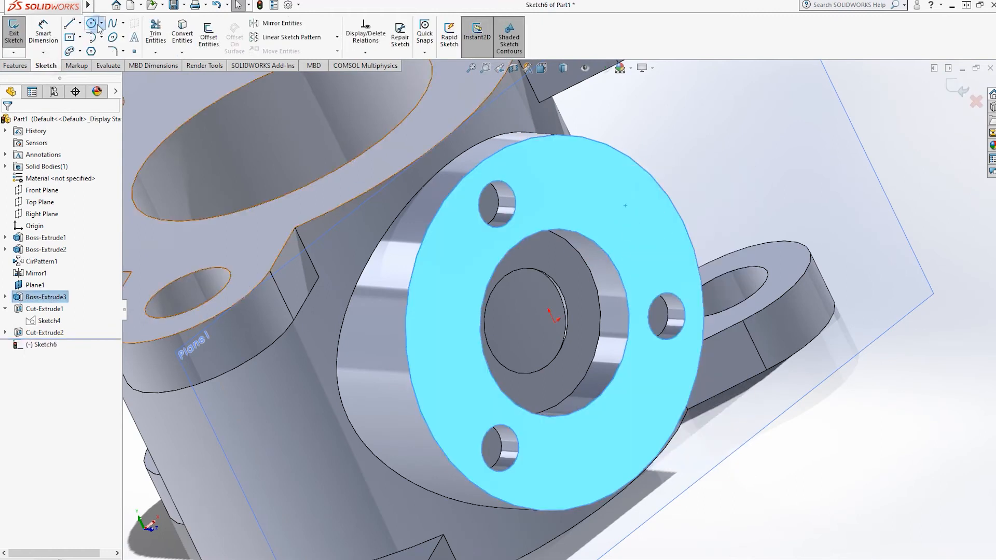
left_click(5, 332)
left_click(50, 344)
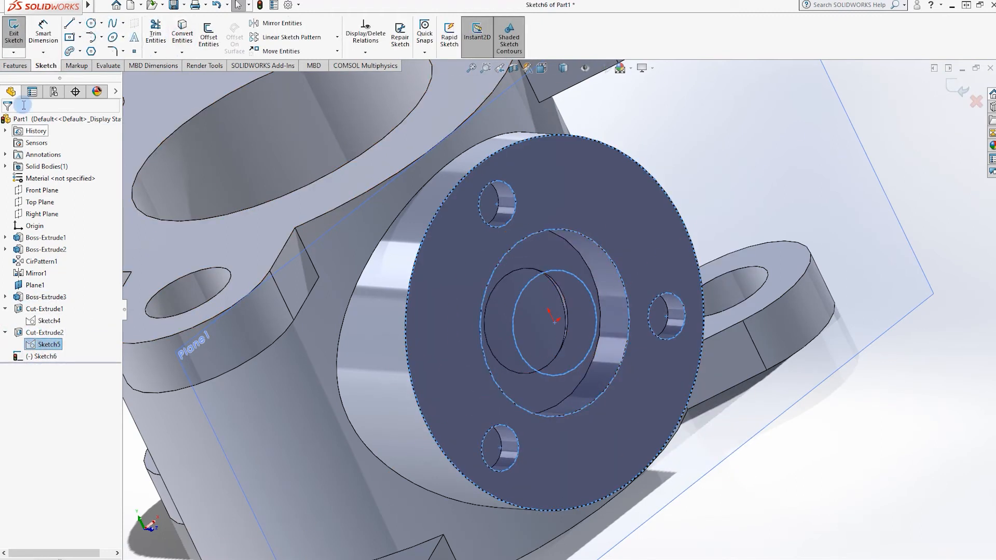
left_click(184, 35)
Cut the flange's inner 2.25 in circle through all of the body as the central bore.
left_click(18, 66)
left_click(159, 36)
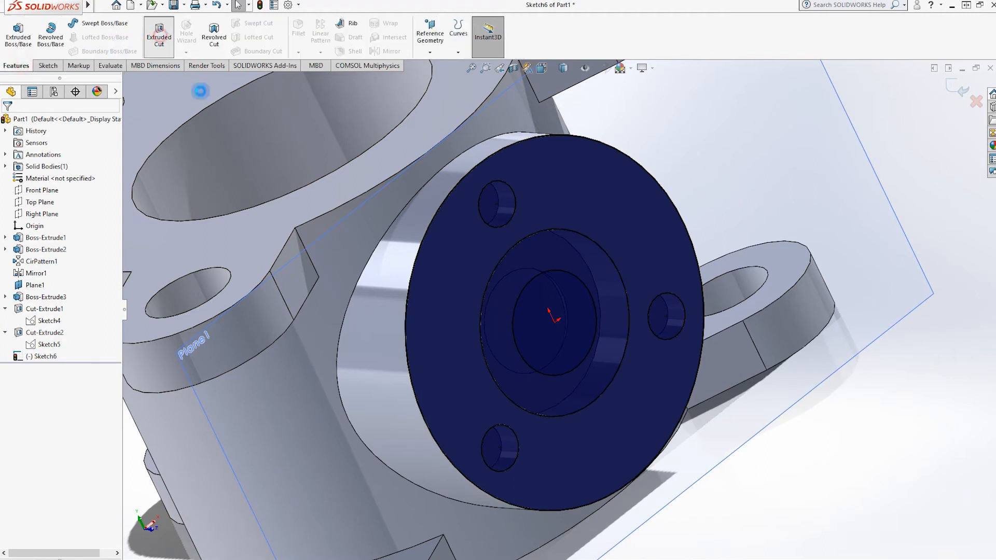
left_click(58, 186)
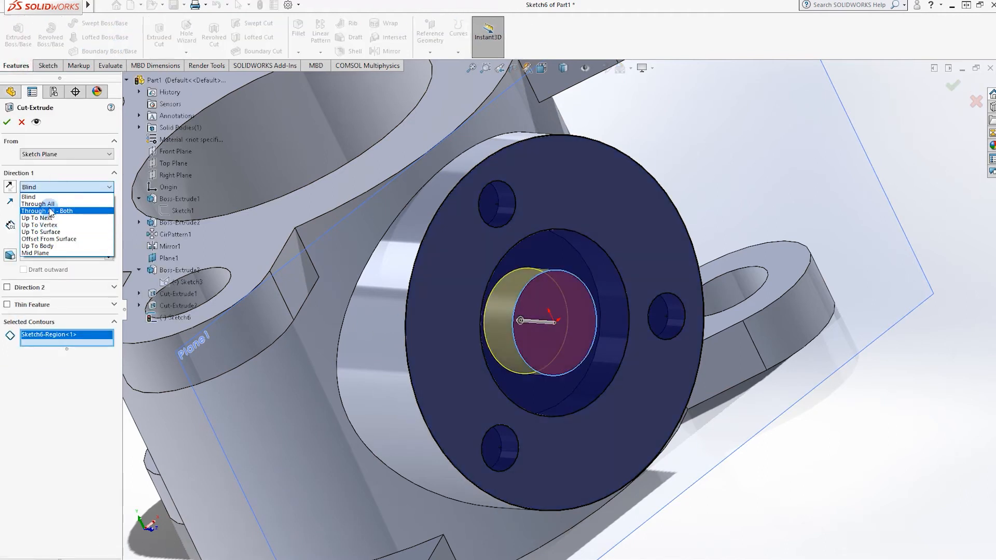
left_click(50, 203)
left_click(7, 122)
scroll(478, 353, "up", 3)
middle_click_drag(634, 451, 457, 401)
scroll(508, 451, "down", 3)
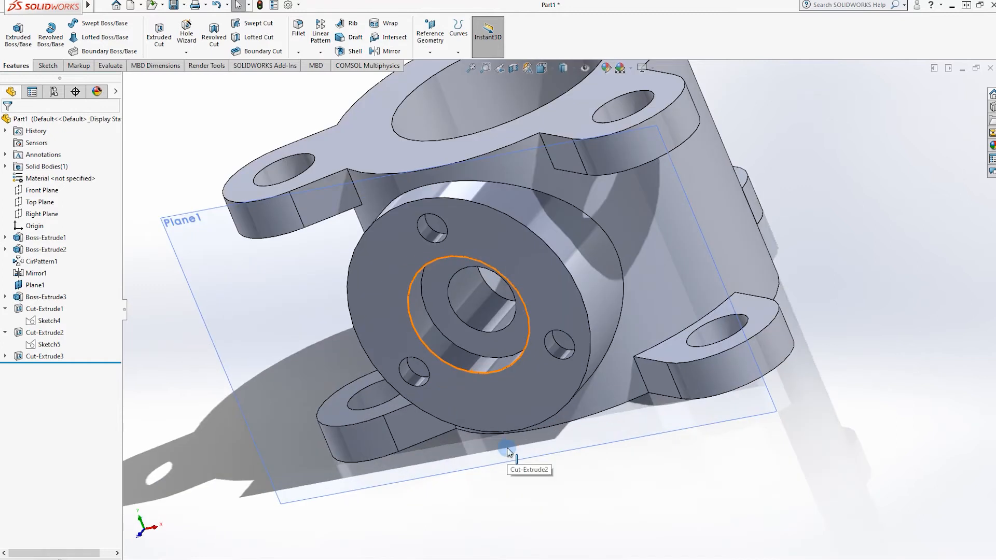
scroll(474, 351, "up", 4)
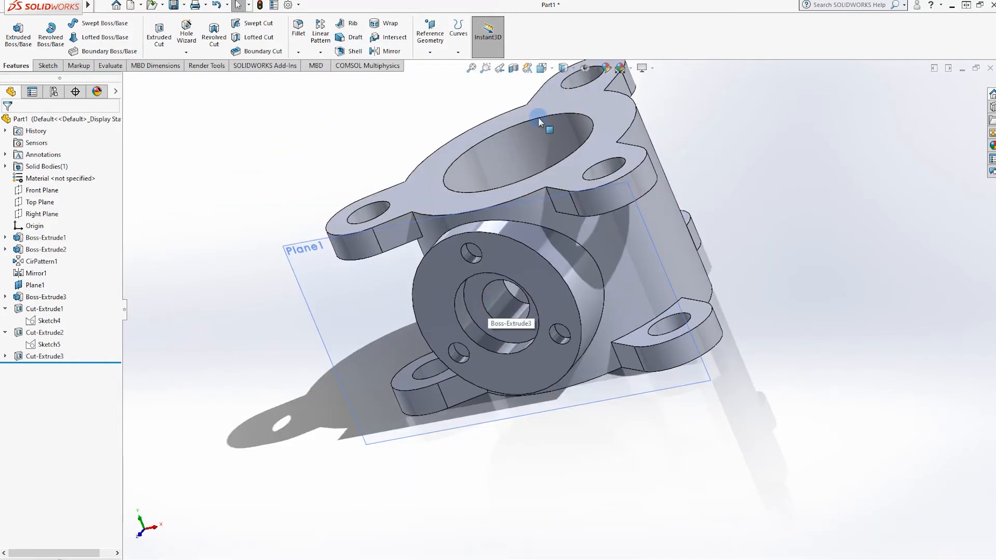
scroll(356, 218, "up", 2)
scroll(579, 180, "down", 1)
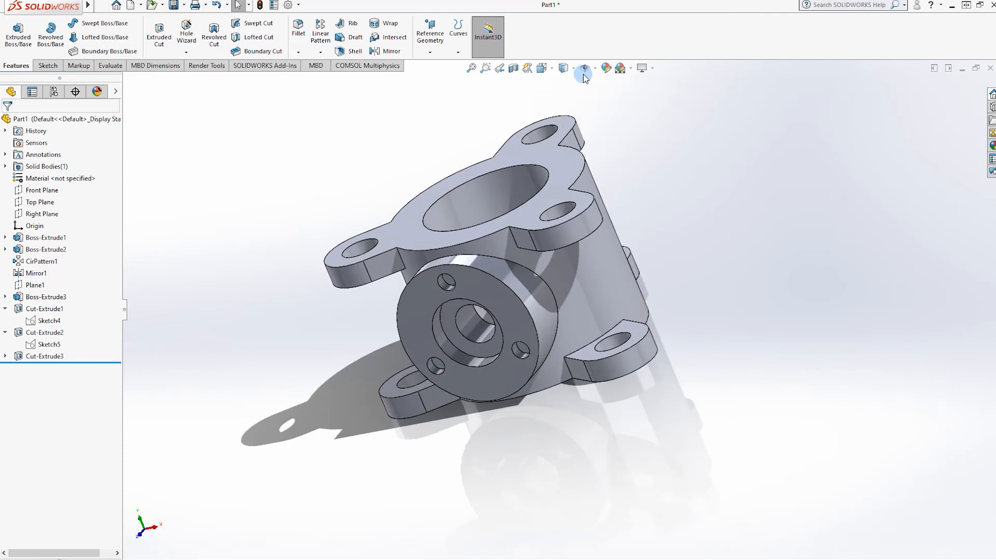
Apply the chromium plate metal appearance to the whole part and colour it blue.
left_click(830, 101)
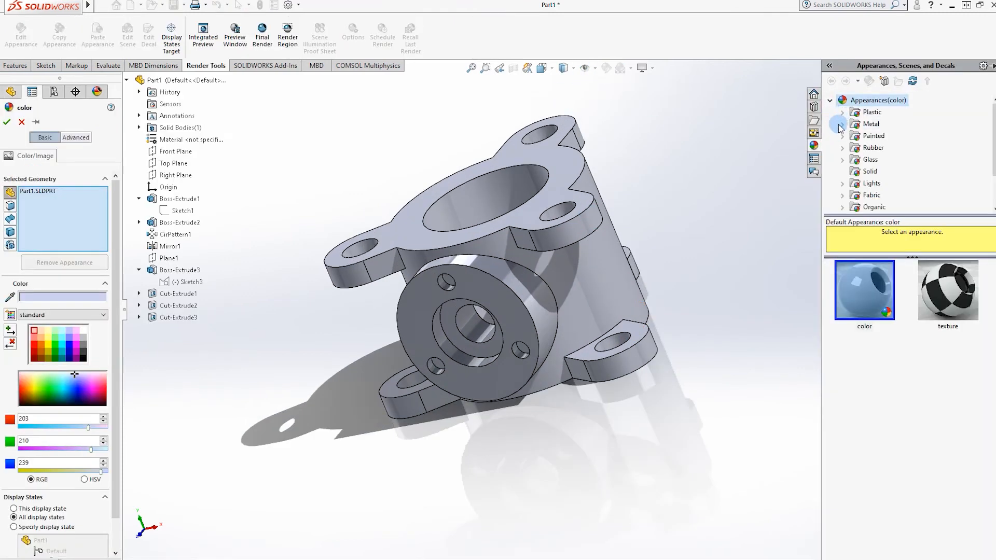
left_click(840, 125)
left_click(881, 123)
left_click(865, 291)
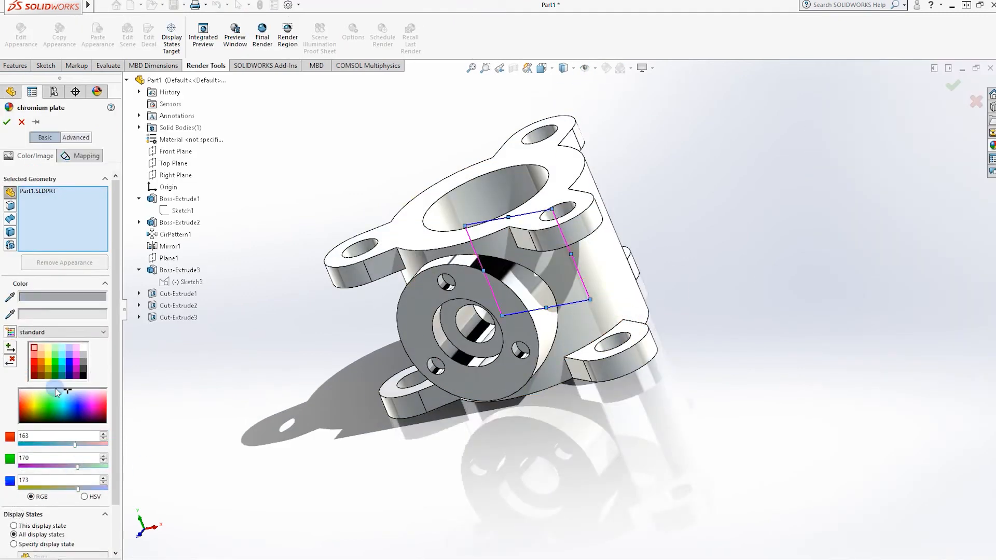
left_click(67, 359)
left_click(952, 84)
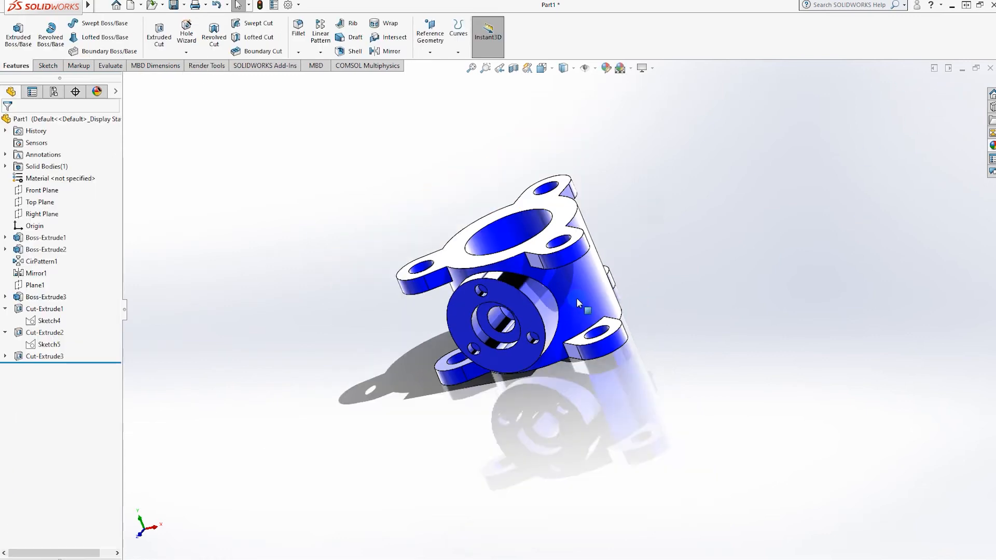
Save the part as 73 in the PART folder.
middle_click_drag(472, 190, 684, 311)
key("ctrl+7")
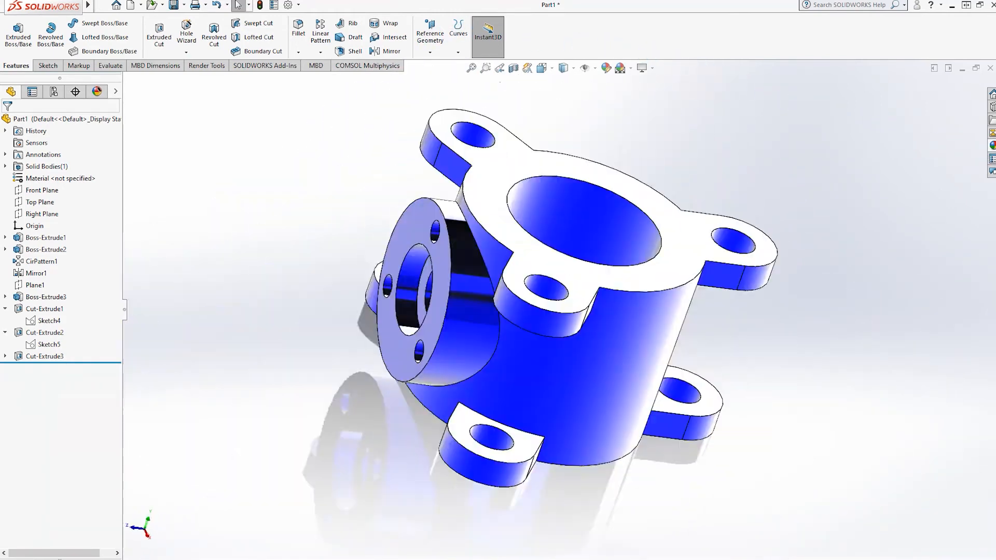
left_click(173, 6)
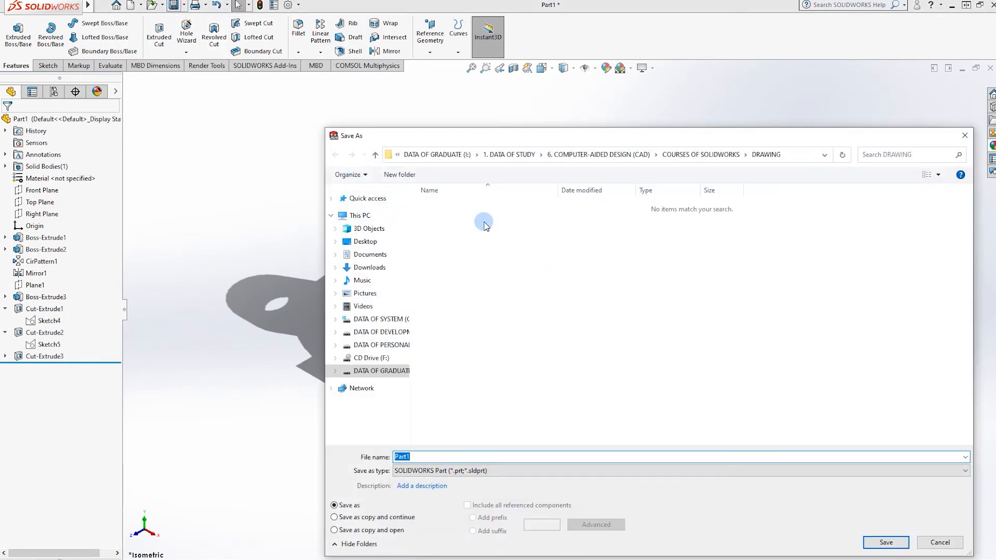
double_click(446, 235)
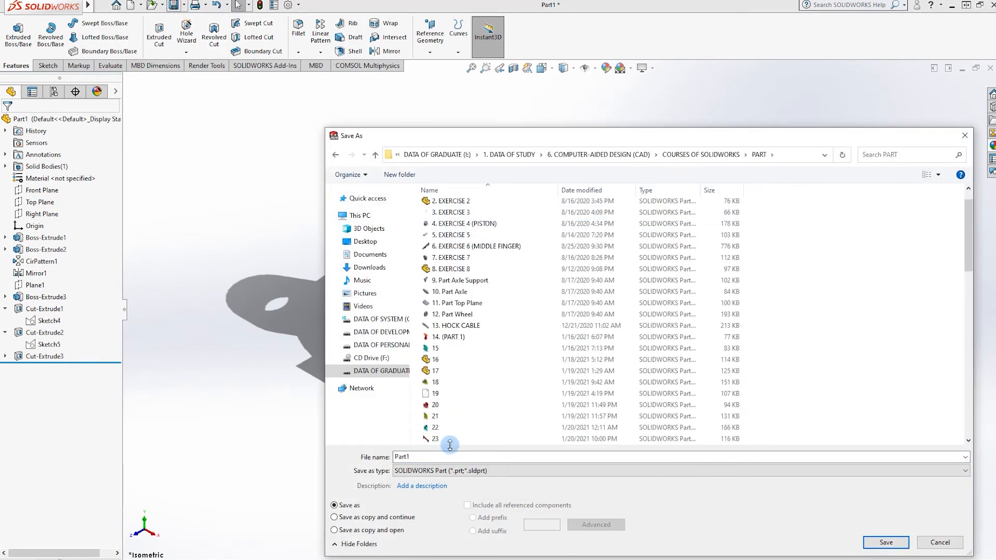
scroll(460, 411, "down", 6)
double_click(415, 456)
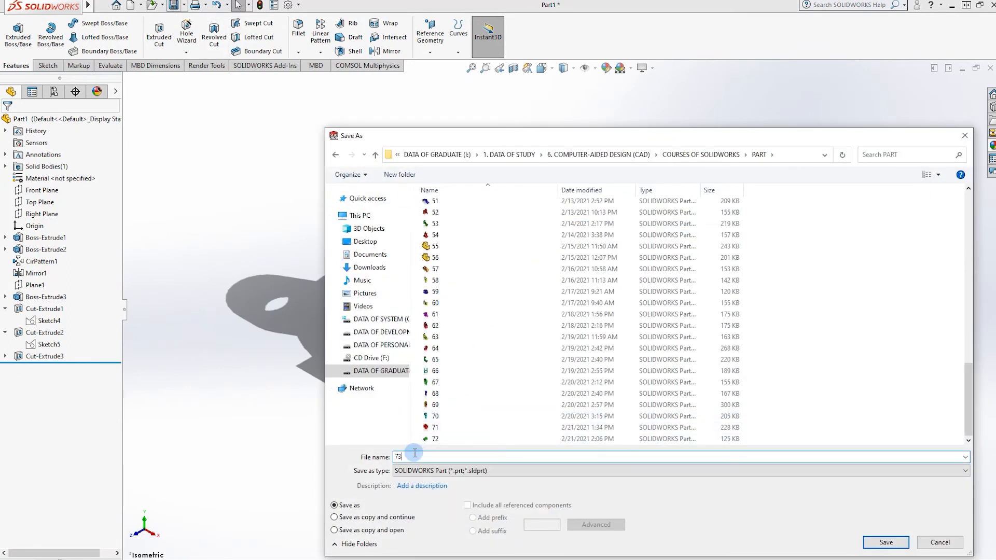
key("Return")
Create a drawing from the part on an A4 sheet with the SOLIDWORKS DRAWING TUTORIAL title block.
left_click(139, 5)
left_click(176, 29)
left_click(531, 245)
double_click(538, 341)
left_click(550, 306)
left_click(770, 488)
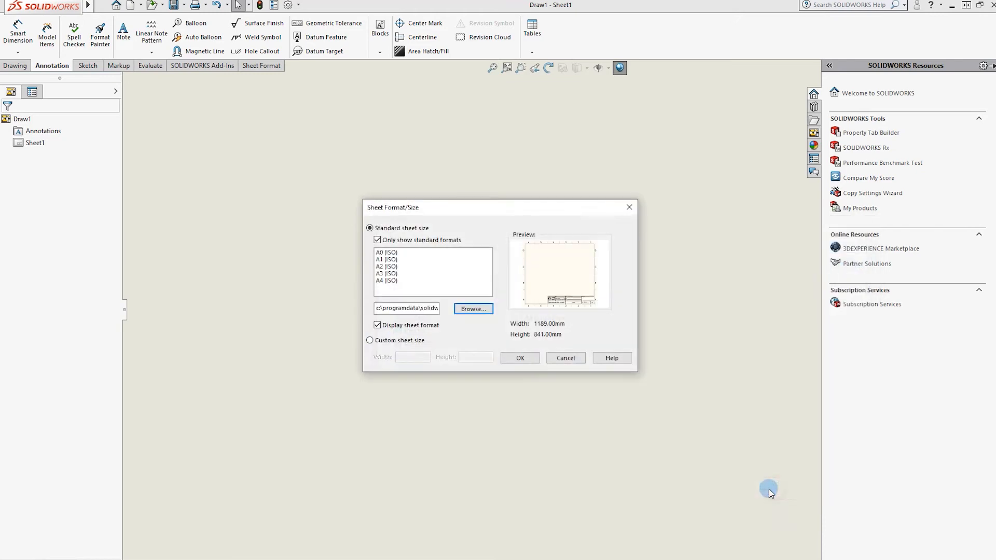
left_click(521, 360)
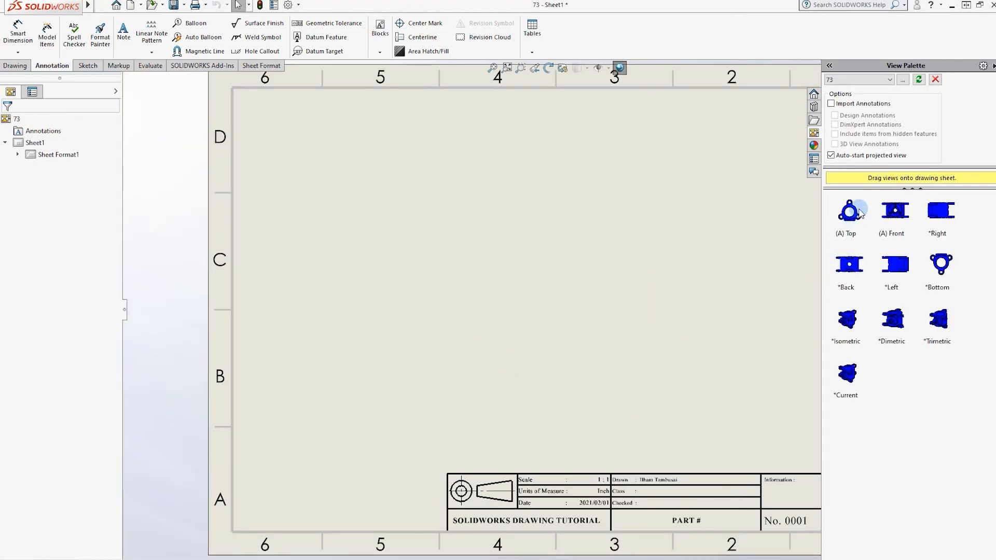
Place the part's top view in the sheet's upper-left area with hidden lines visible and a custom scale of 1:5.
left_click_drag(854, 215, 347, 196)
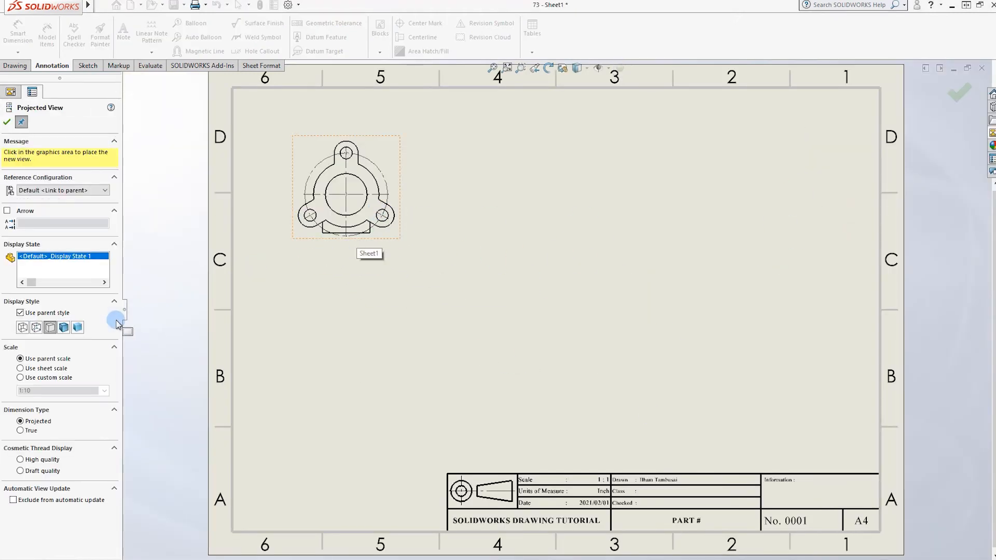
key("Escape")
left_click(343, 195)
left_click(41, 416)
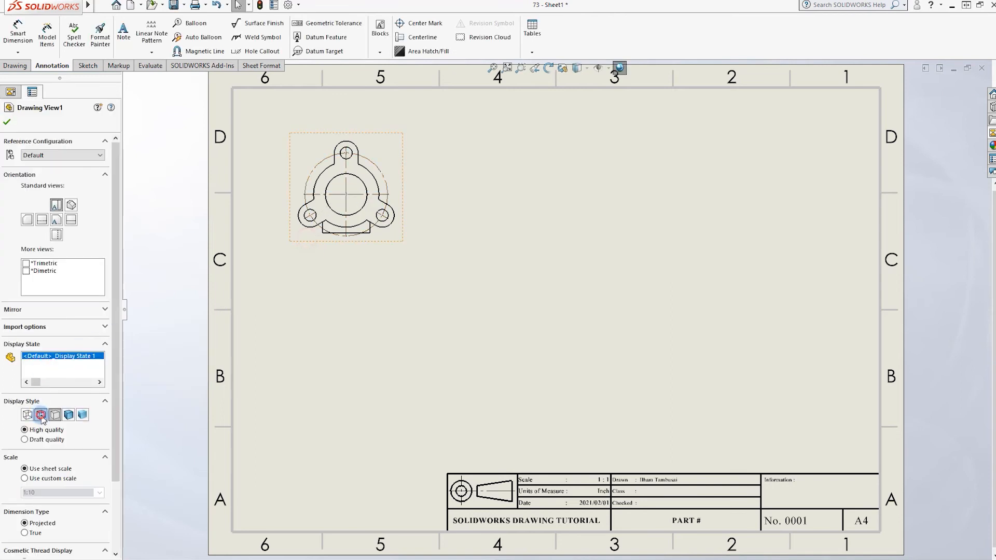
left_click(98, 496)
left_click(44, 415)
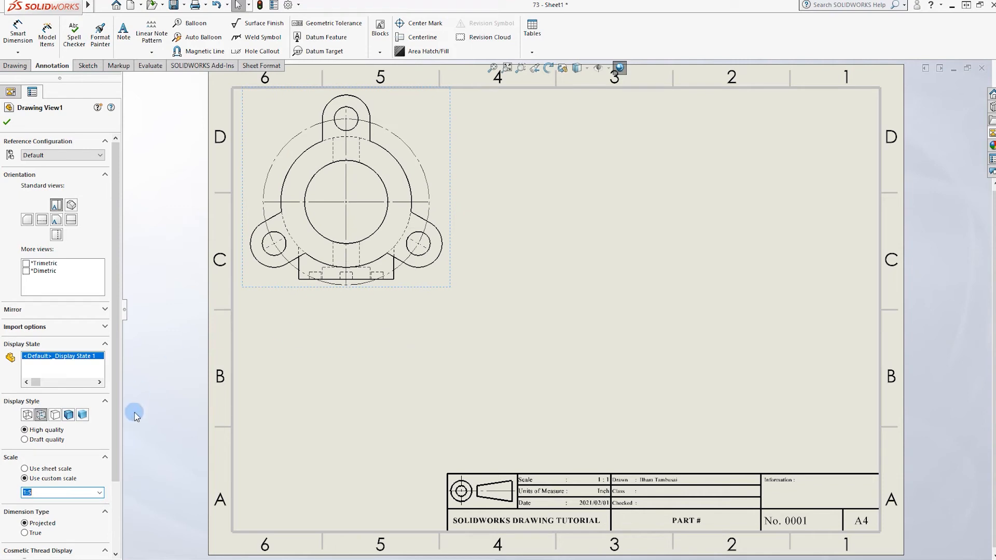
left_click(100, 493)
left_click_drag(422, 285, 466, 289)
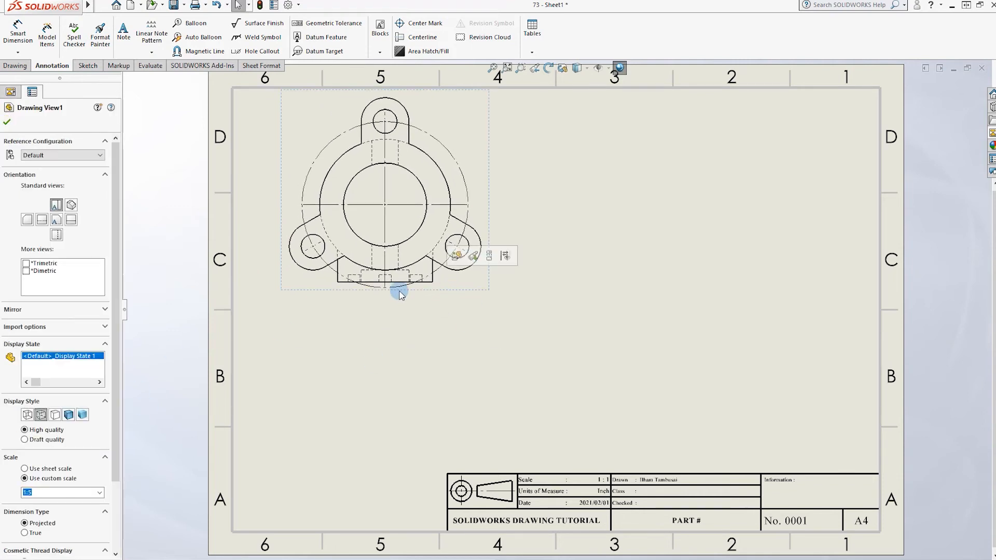
left_click(20, 69)
left_click(96, 35)
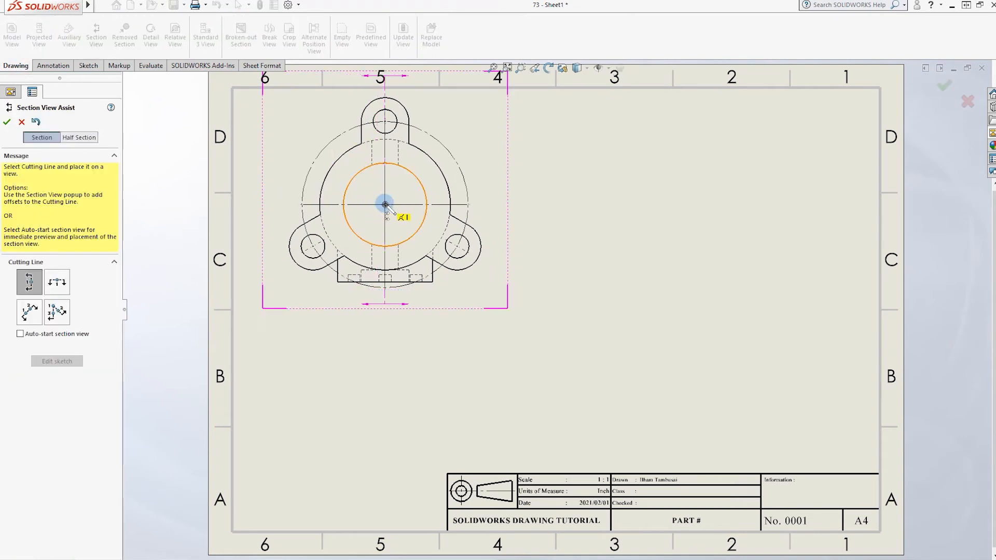
key("Escape")
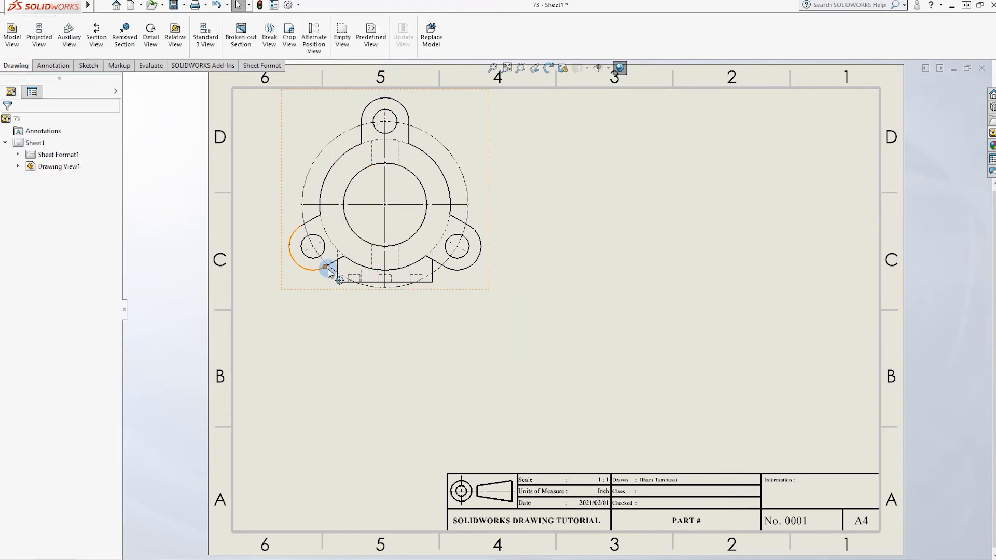
Project the front view below the top view and place vertical section A-A through its central bore to its right.
left_click(45, 48)
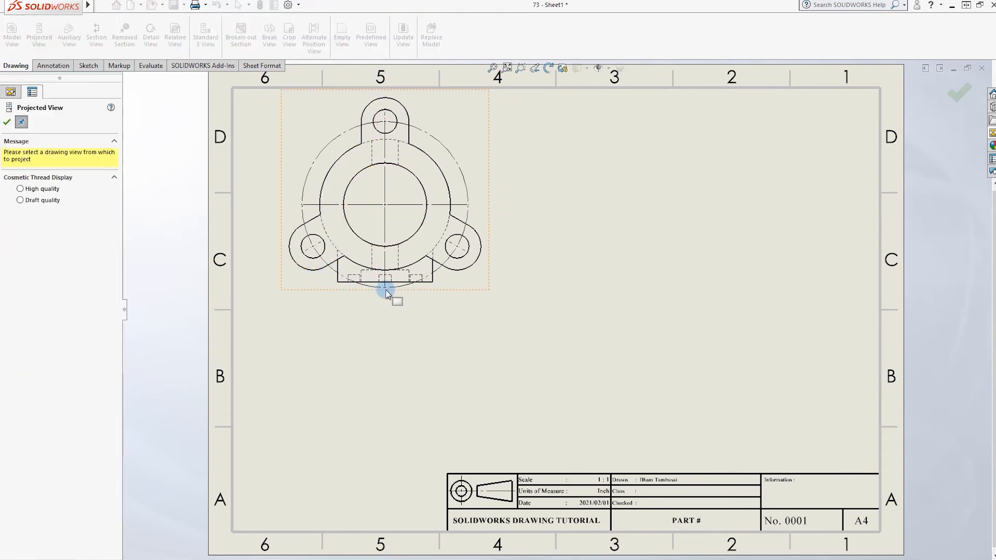
left_click(468, 400)
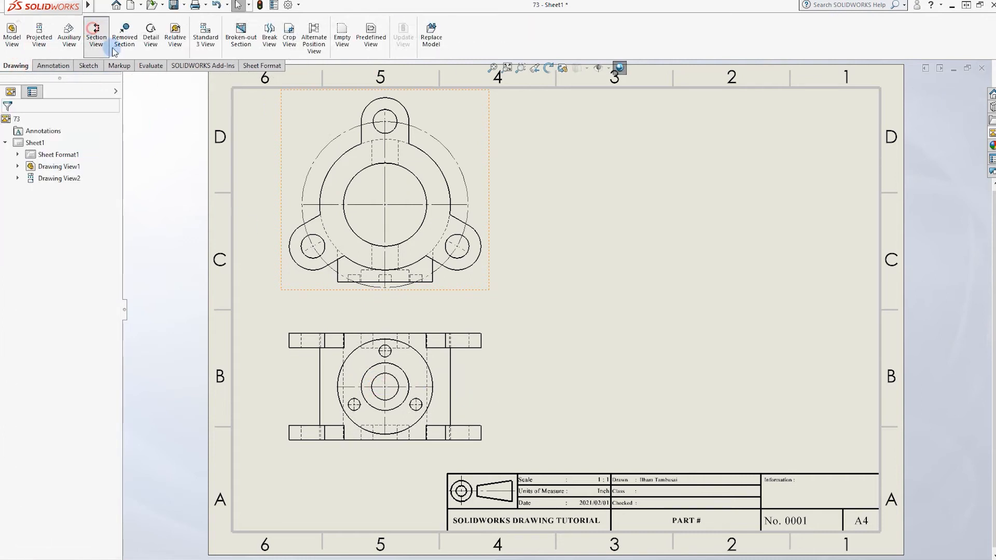
left_click(110, 47)
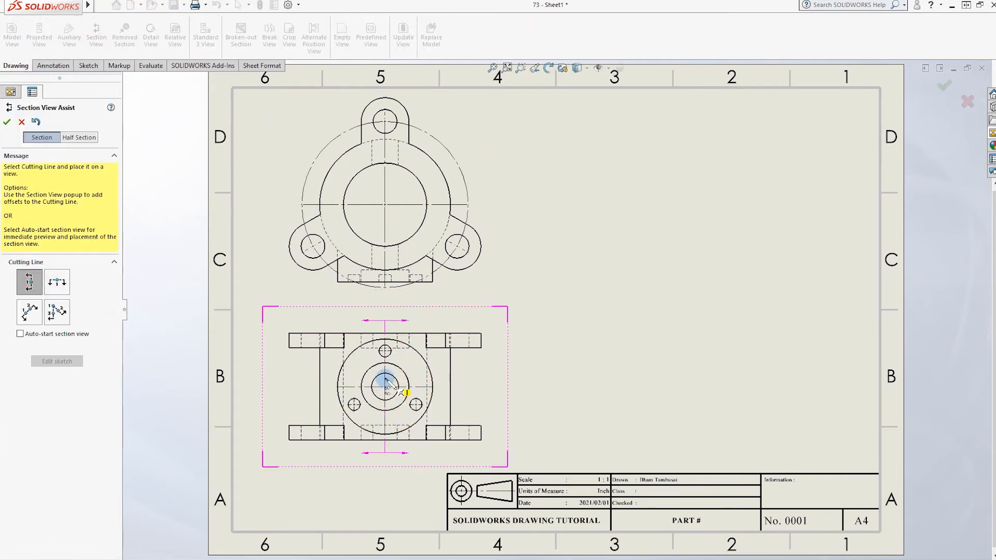
left_click(386, 387)
left_click(349, 406)
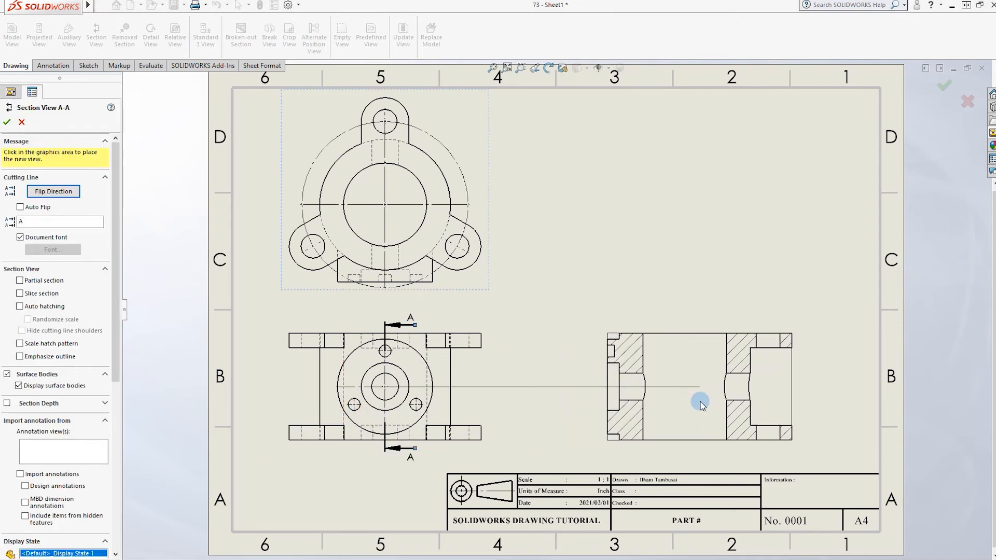
left_click(699, 388)
left_click(6, 123)
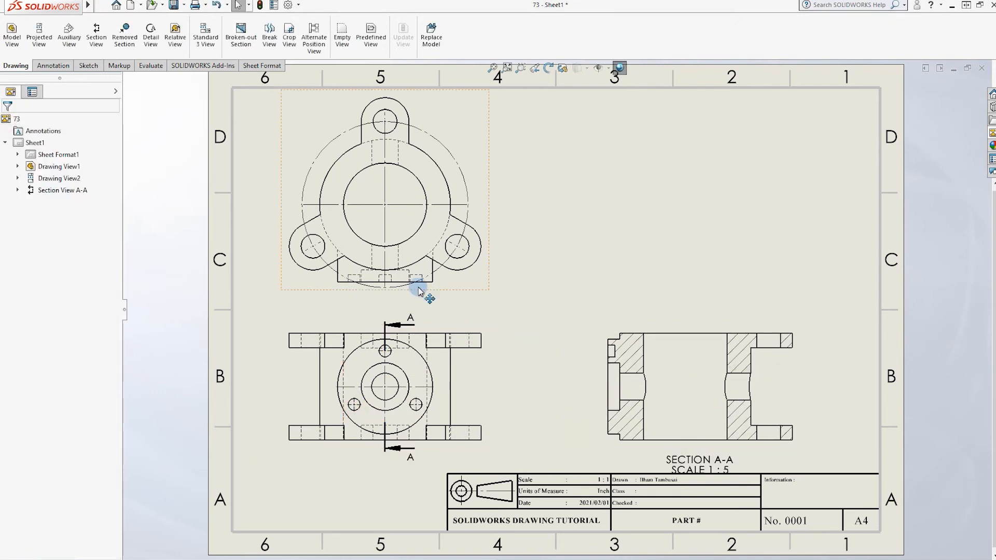
Project an isometric view from the front view, place it in the sheet's upper-right area and display it shaded with edges.
left_click(51, 50)
left_click(486, 335)
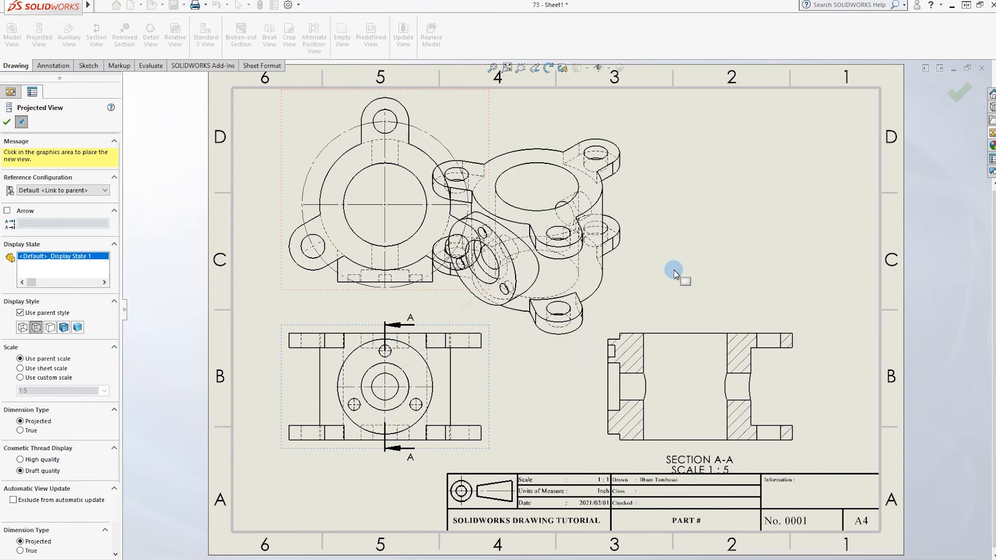
left_click(756, 332)
left_click_drag(643, 306, 825, 311)
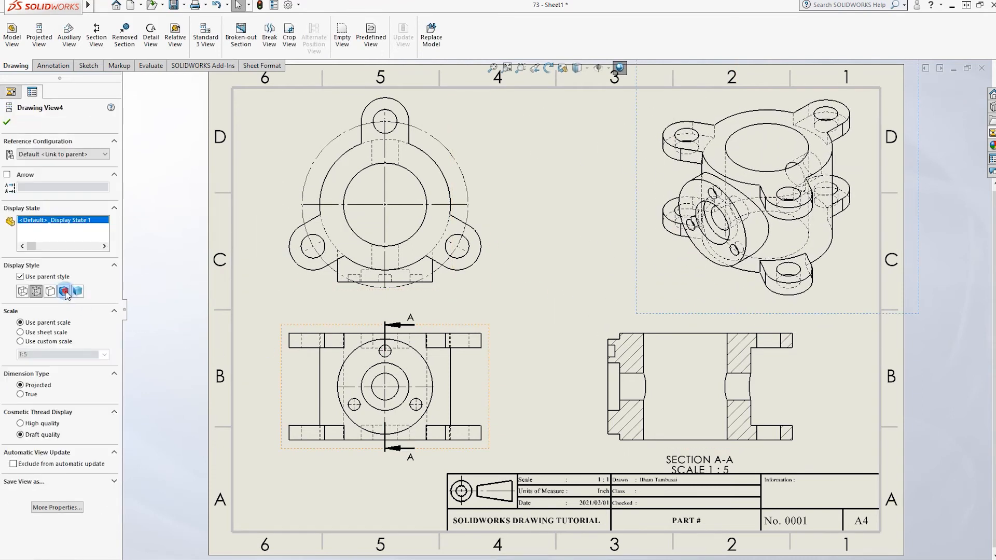
left_click(64, 291)
left_click(589, 278)
Try dimensioning the diameter of the top lug's hole in the top view and delete the dimension.
scroll(466, 285, "down", 2)
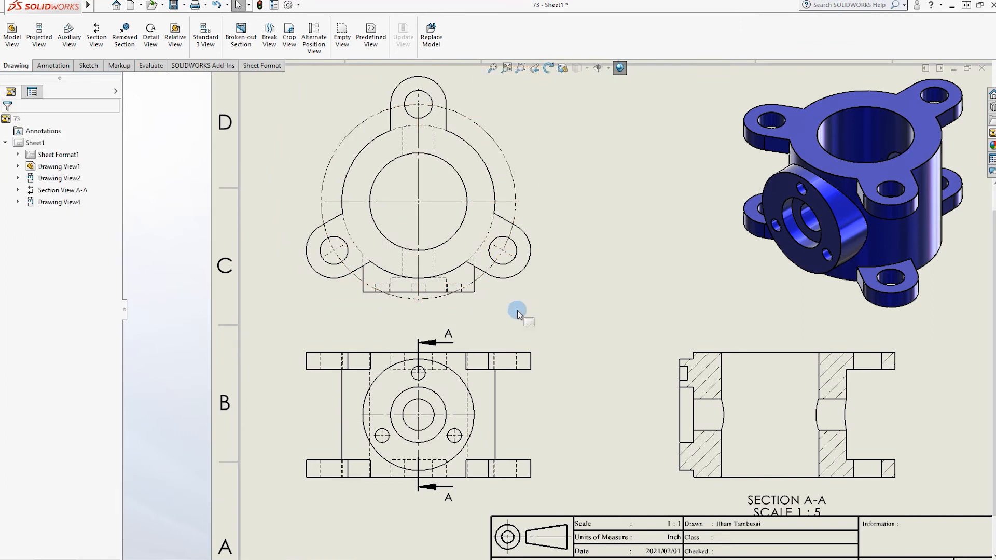
scroll(516, 314, "up", 2)
left_click(42, 66)
left_click(17, 31)
scroll(445, 156, "down", 3)
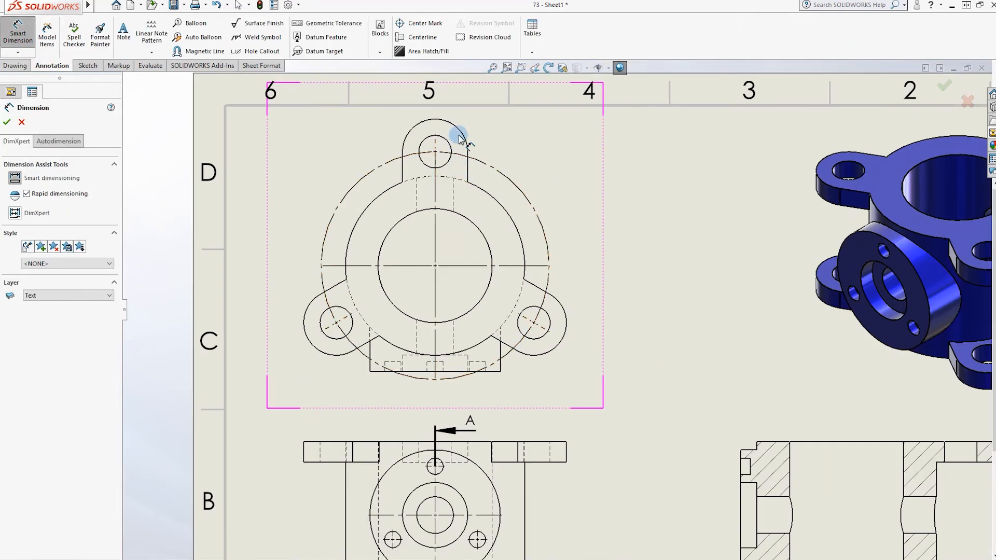
left_click(473, 152)
left_click(516, 164)
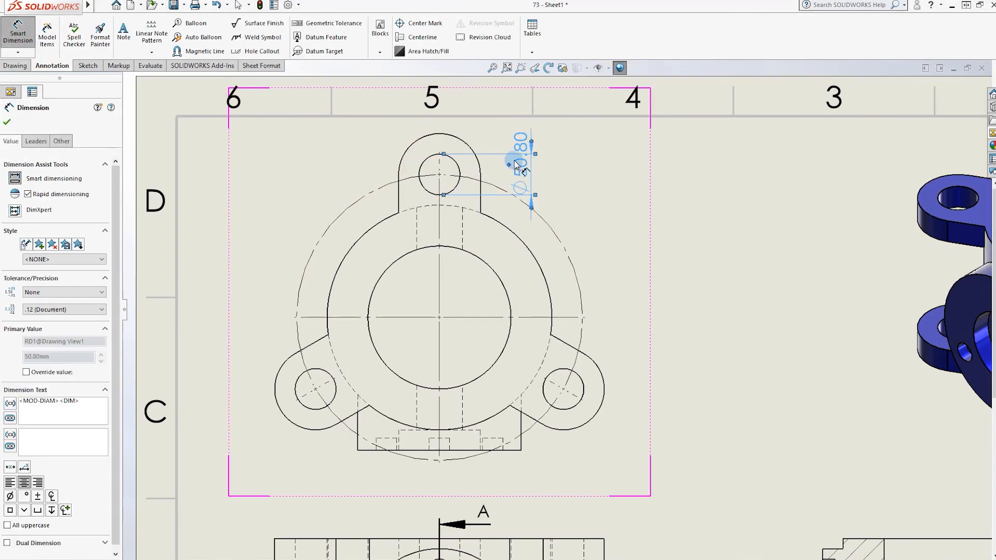
key("Escape")
key("Delete")
Change the unit settings in the drawing's document properties.
left_click(288, 5)
left_click(359, 107)
left_click(289, 239)
left_click(612, 478)
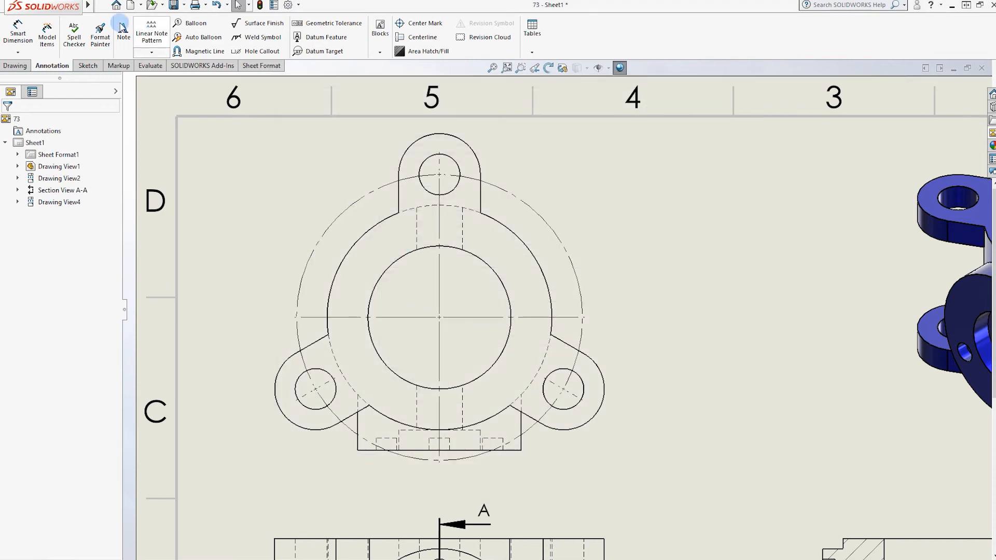
Dimension the top lug's hole diameter and outer radius in the top view and arrange the two dimensions beside the lug.
key("d")
left_click(459, 172)
left_click(532, 172)
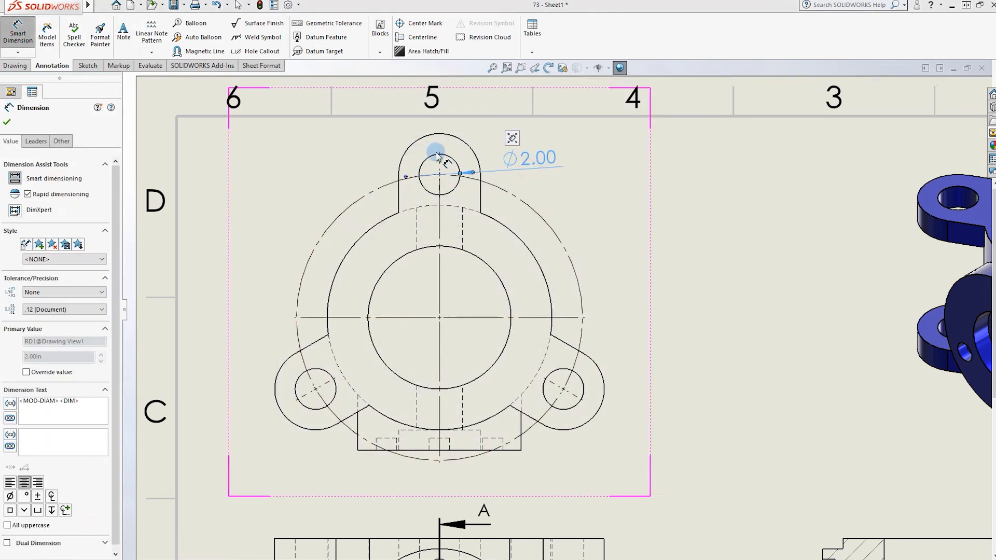
left_click(469, 149)
left_click(522, 146)
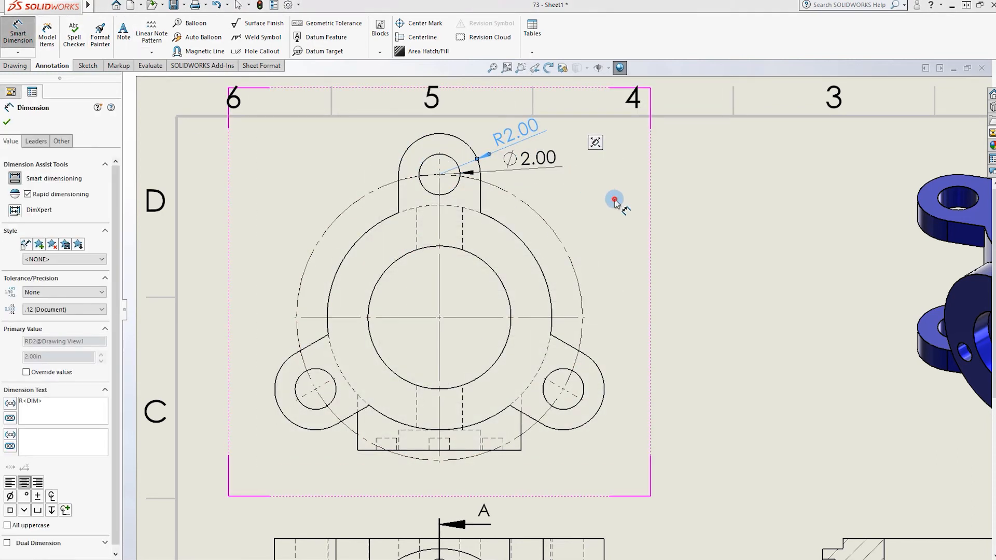
key("Escape")
left_click_drag(515, 135, 533, 165)
key("Escape")
Dimension the radii of the lug-hole pitch circle and the ring body's outer arc in the top view.
scroll(498, 188, "down", 2)
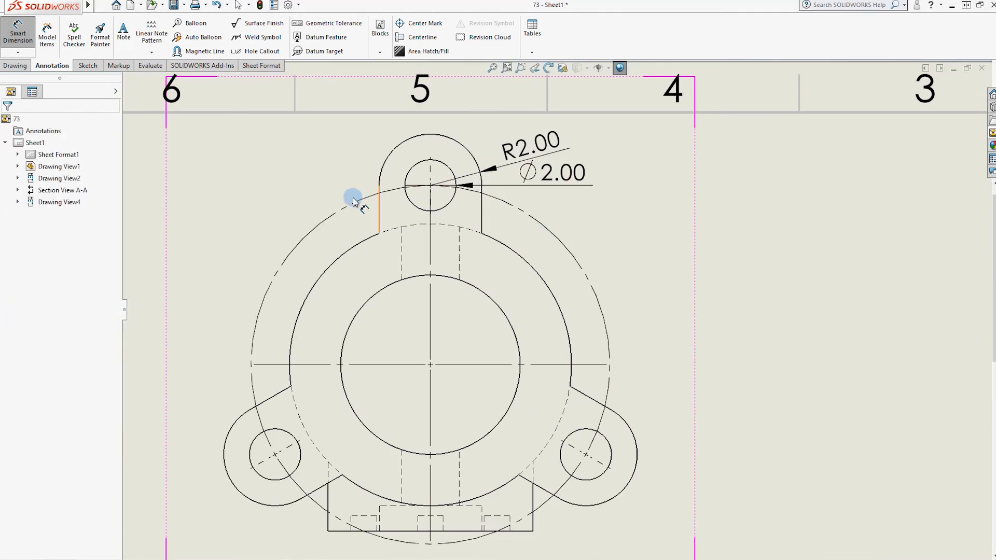
left_click(505, 203)
left_click(607, 220)
key("Escape")
scroll(605, 277, "up", 1)
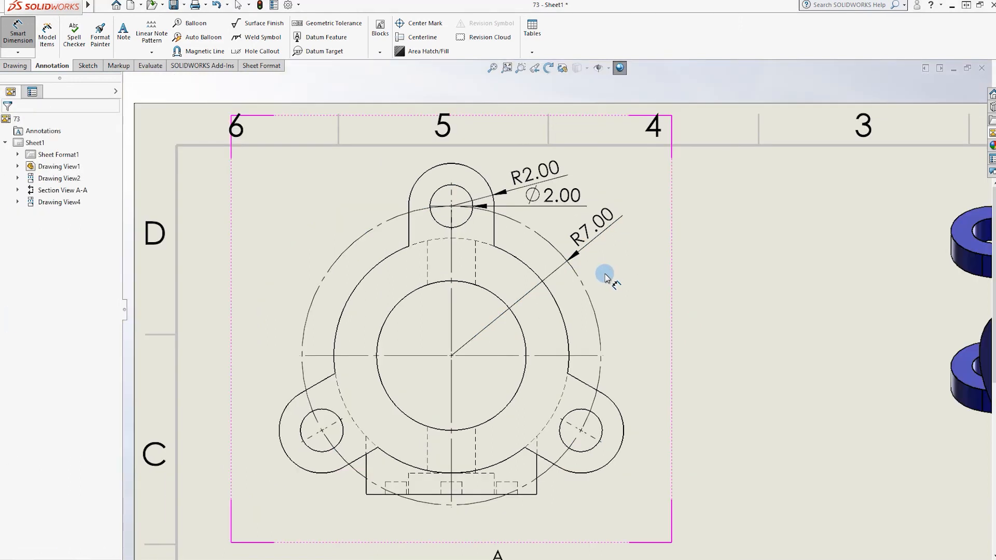
scroll(605, 276, "down", 1)
left_click(534, 304)
left_click(626, 269)
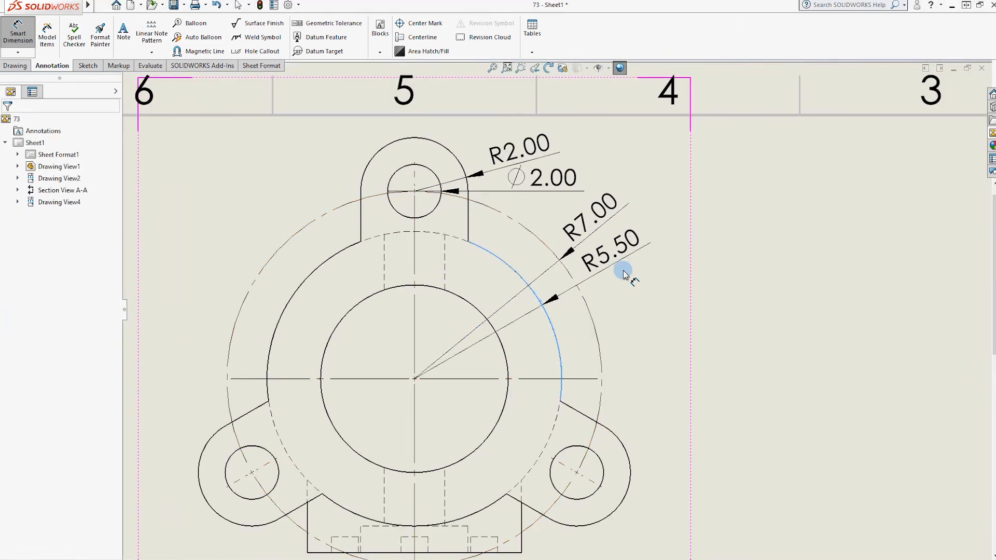
Dimension the central bore's diameter in the top view and position it below the ring radius dimension.
left_click(495, 348)
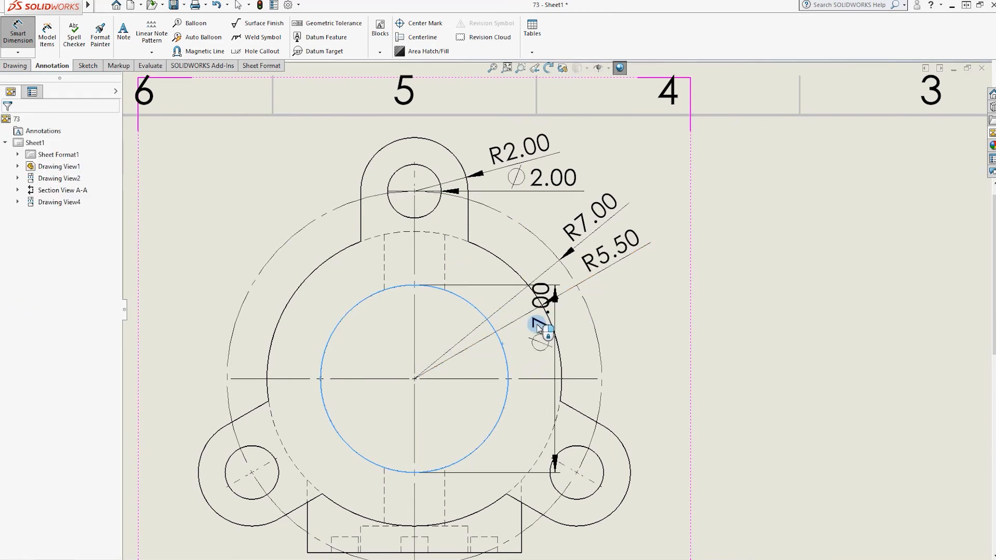
left_click(658, 280)
left_click_drag(658, 280, 635, 293)
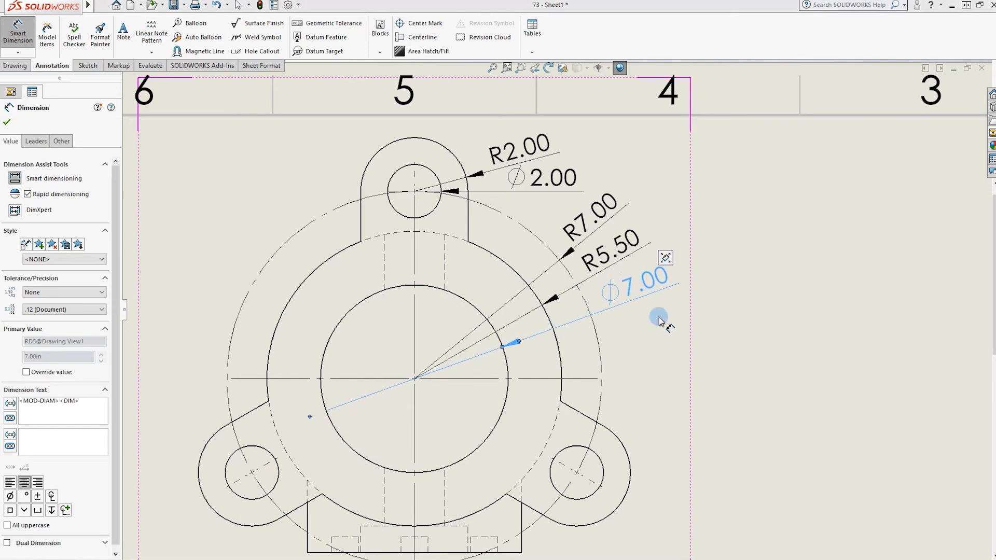
left_click(657, 318)
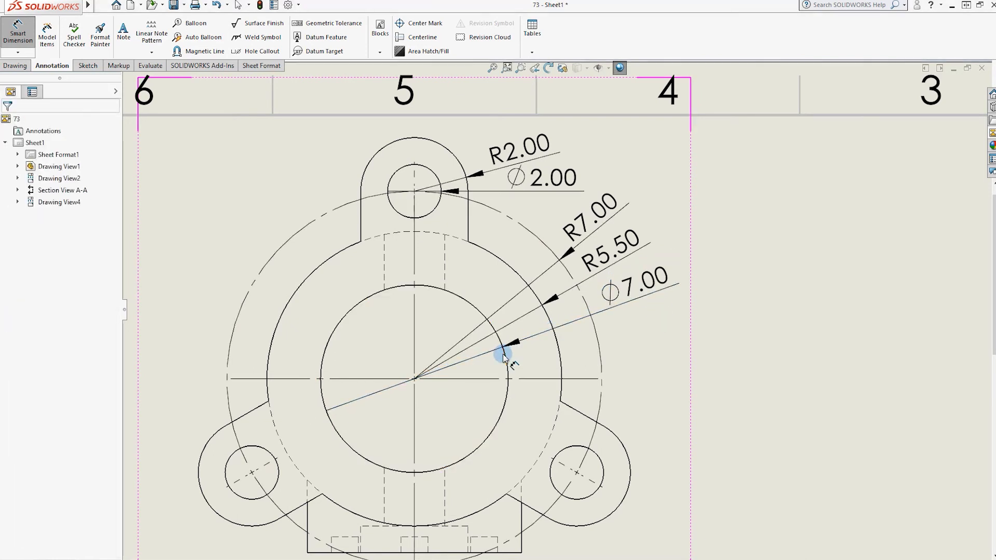
scroll(592, 337, "up", 2)
Dimension the distance from the side flange's face to the central bore's centre in the top view.
scroll(576, 377, "down", 4)
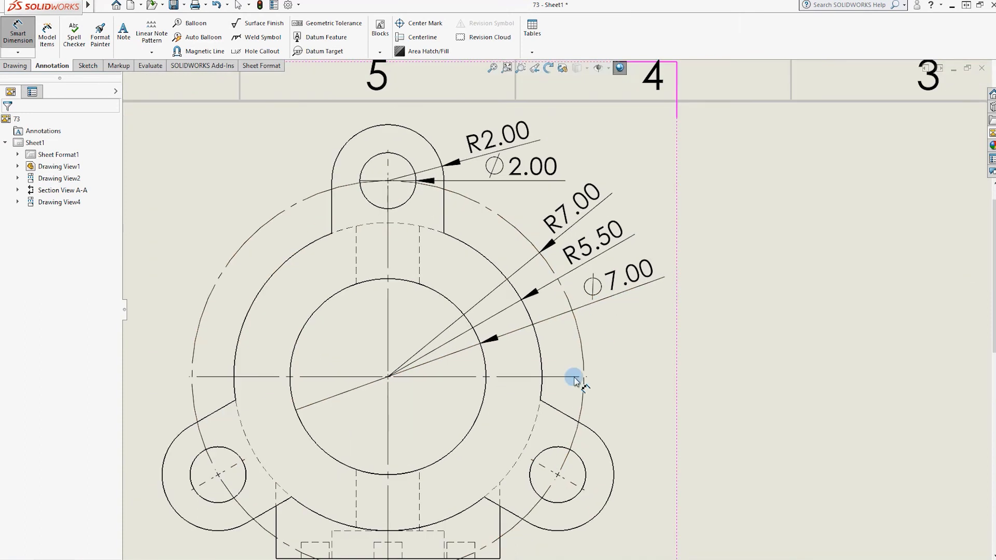
scroll(601, 326, "up", 2)
left_click(424, 512)
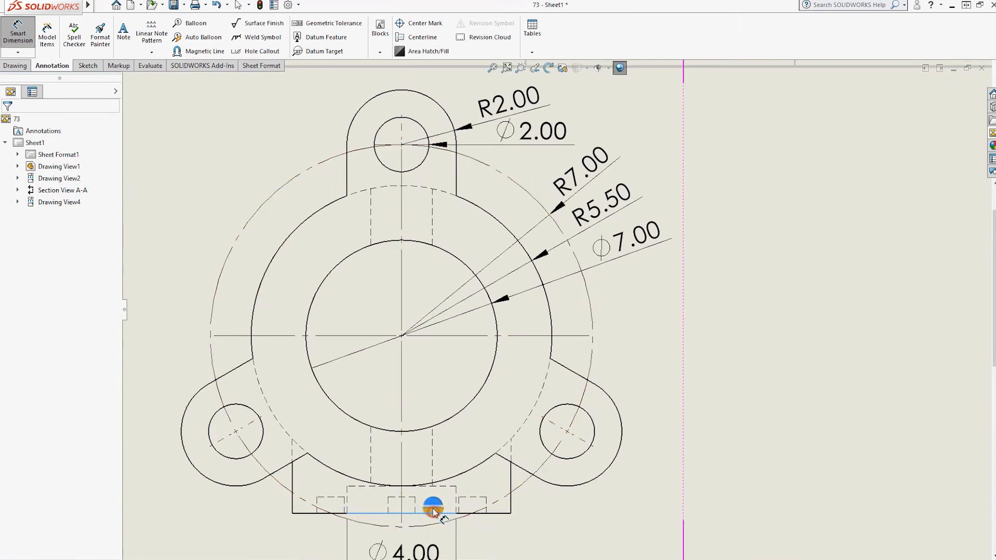
left_click(498, 324)
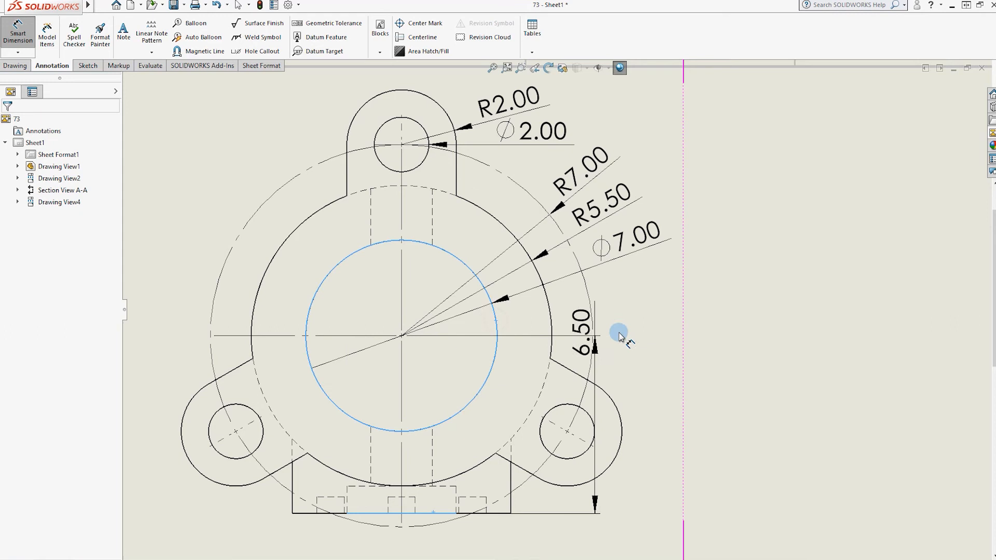
left_click(727, 428)
Dimension the depths of the flange's small holes and central recess from the flange face in the top view.
scroll(479, 507, "down", 2)
left_click(475, 508)
left_click(459, 513)
left_click(782, 384)
scroll(645, 438, "up", 4)
left_click(470, 424)
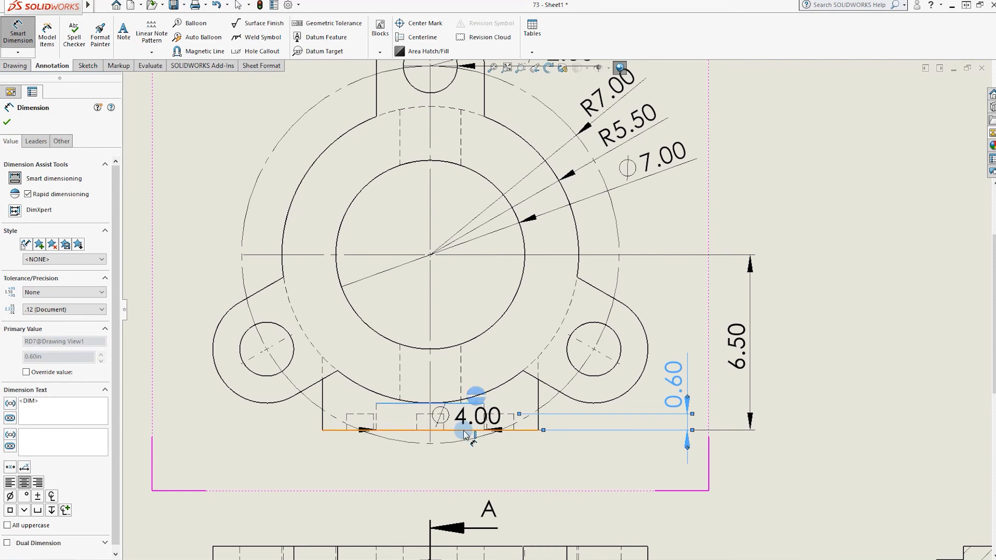
left_click(718, 380)
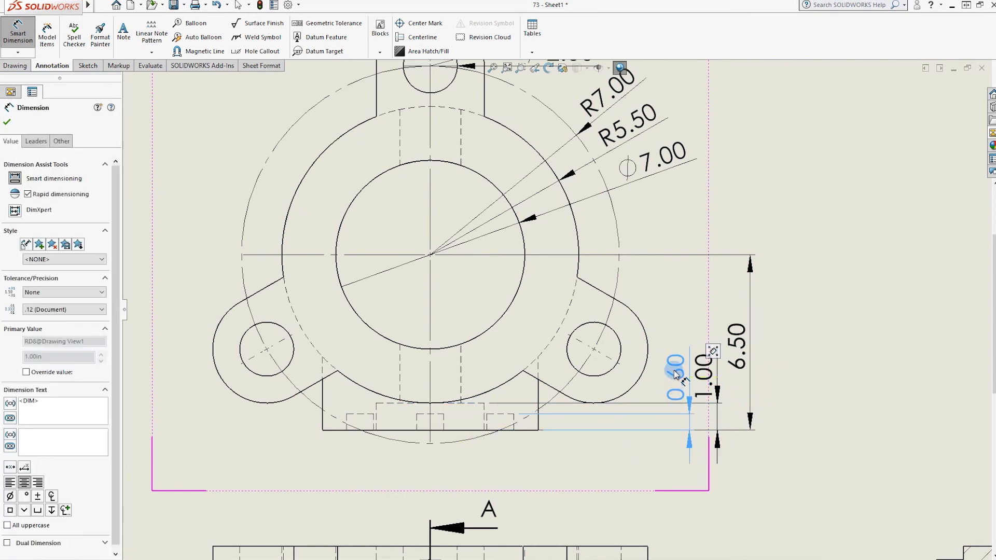
key("Escape")
left_click(784, 392)
Dimension the diameters of the flange's outer circle and recess in the front view and stack them beside the view.
scroll(695, 418, "down", 3)
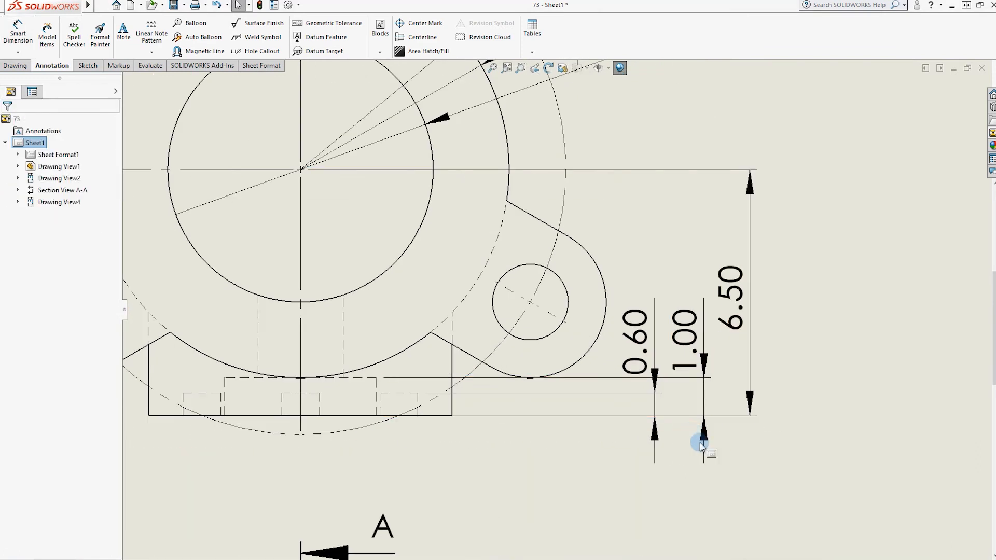
key("f")
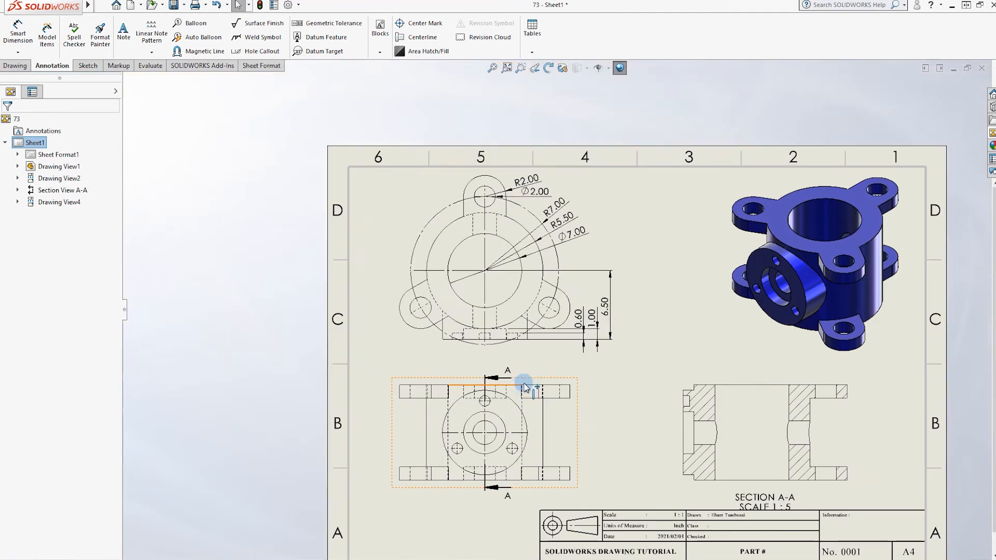
scroll(556, 378, "down", 2)
left_click(18, 33)
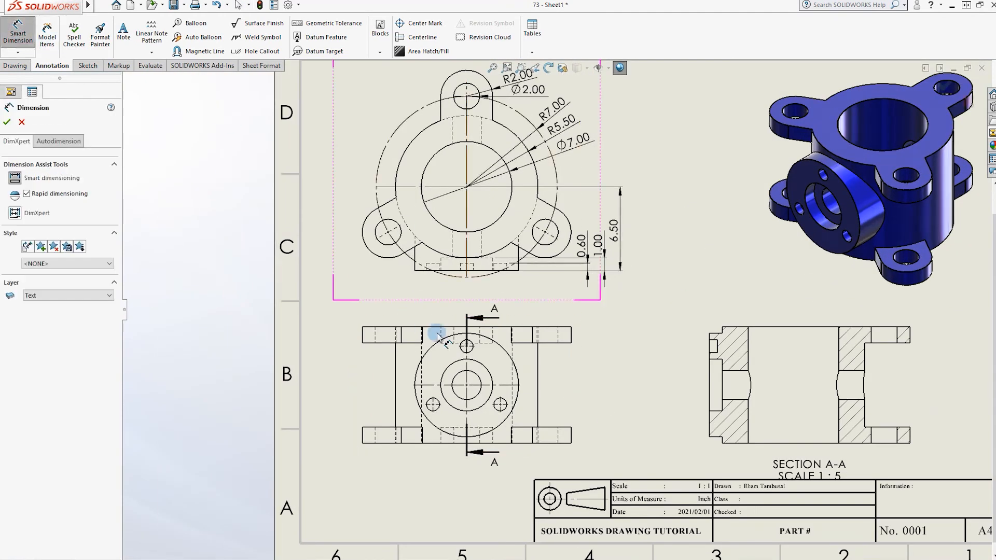
scroll(478, 344, "down", 3)
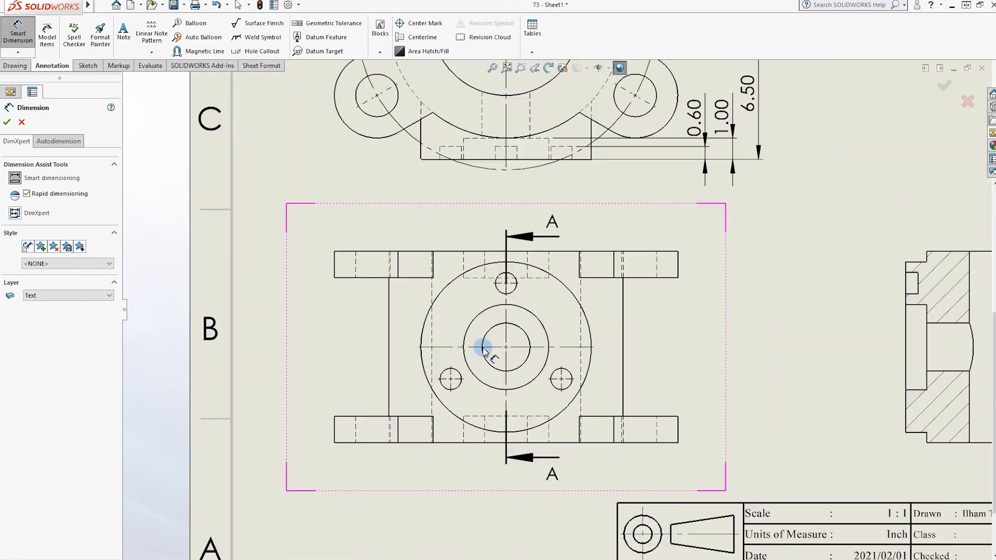
left_click(421, 328)
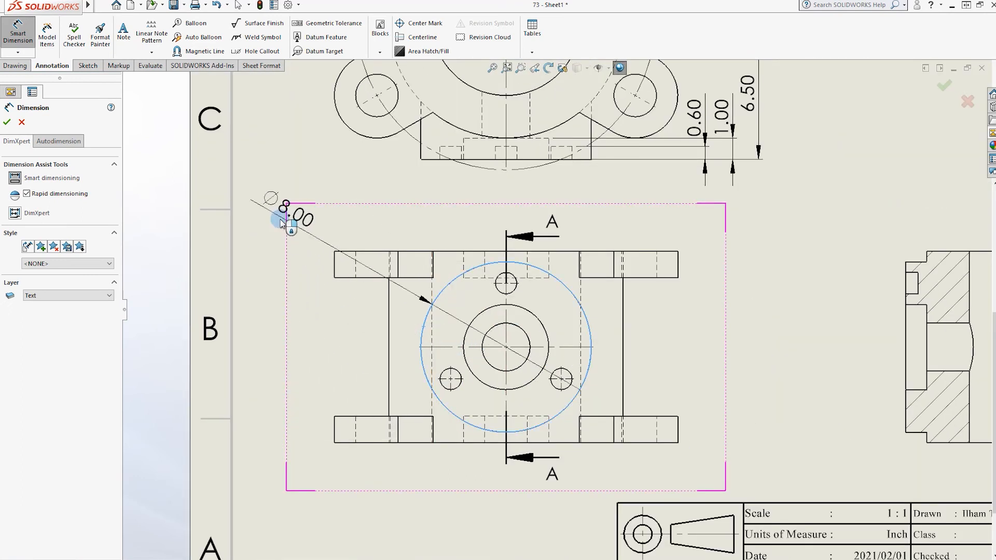
left_click(284, 248)
left_click_drag(285, 250, 325, 305)
left_click(460, 354)
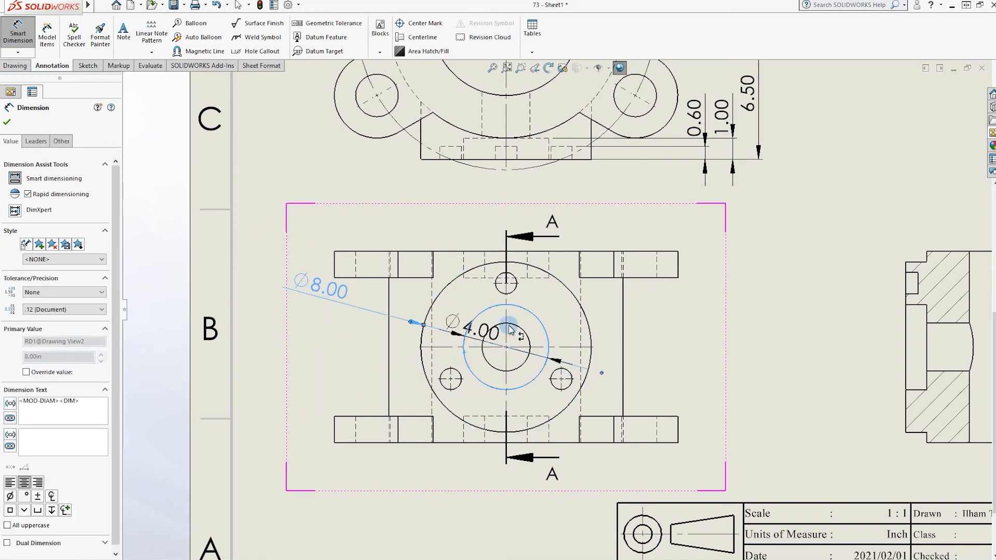
left_click(343, 221)
left_click_drag(344, 224, 326, 330)
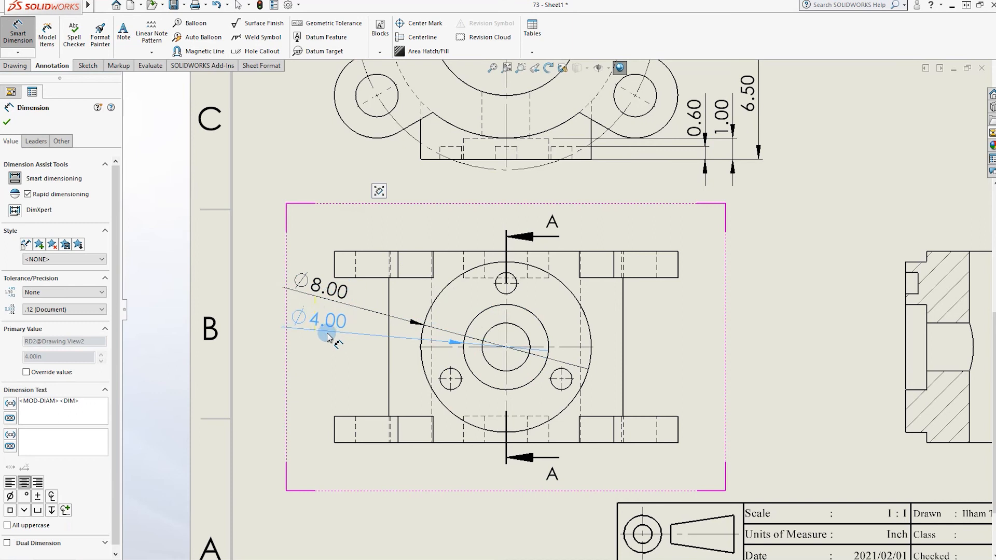
Dimension the diameters of the flange's central bore and upper small hole in the front view.
left_click(486, 361)
left_click(336, 216)
left_click_drag(336, 216, 327, 368)
left_click(703, 386)
left_click(517, 283)
left_click(433, 222)
key("Escape")
left_click(758, 351)
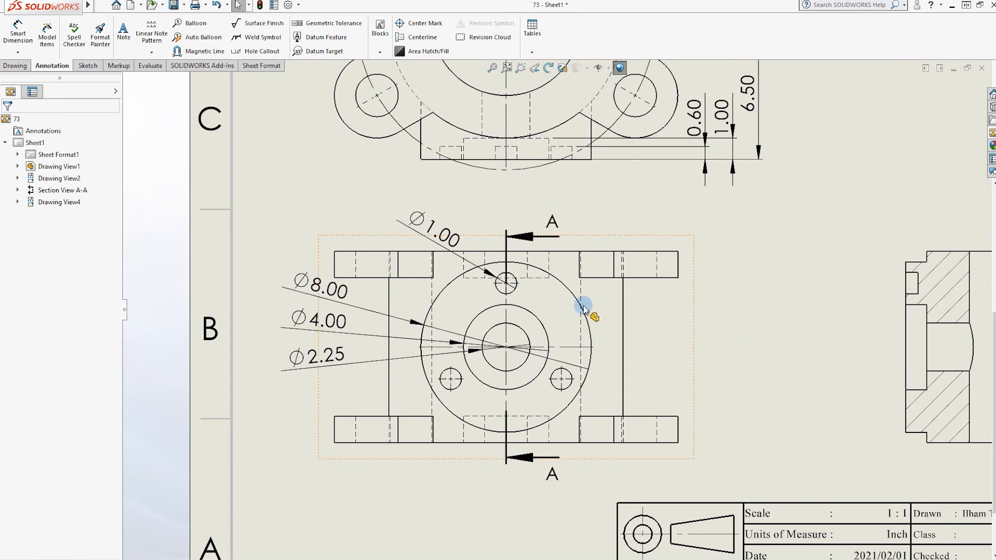
Draw a construction circle from the flange's centre through the small holes' centres in the front view.
left_click(84, 66)
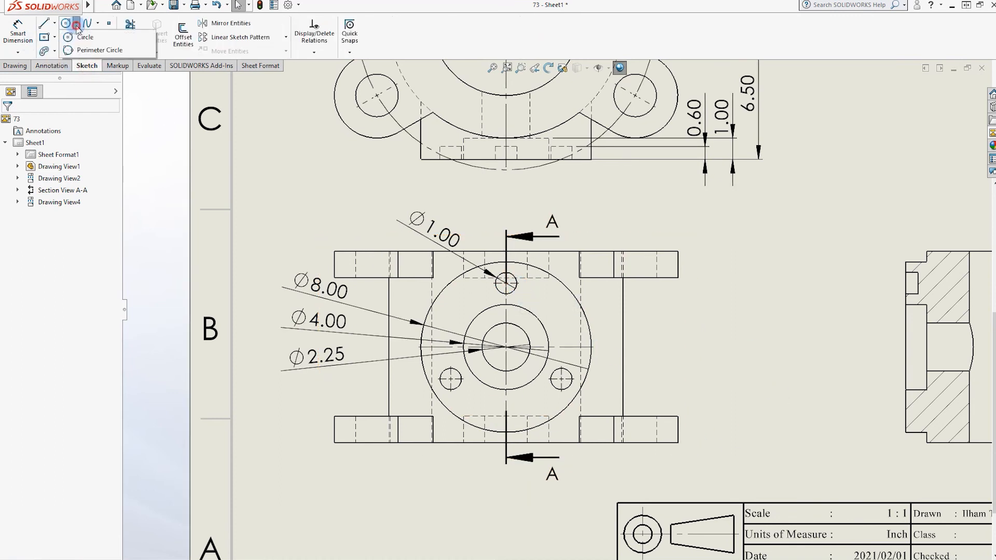
left_click(85, 37)
left_click(506, 285)
key("Escape")
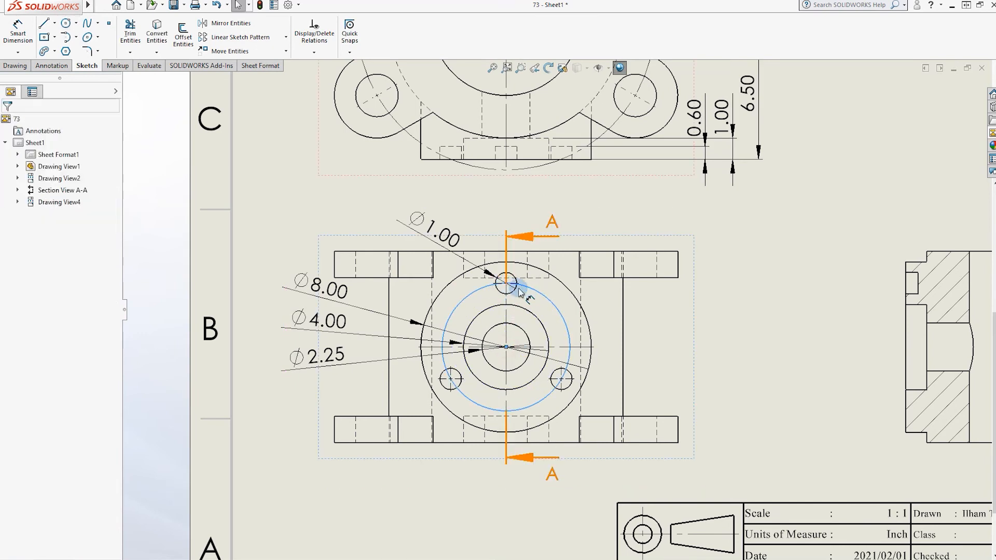
left_click(521, 285)
left_click(31, 287)
left_click(729, 352)
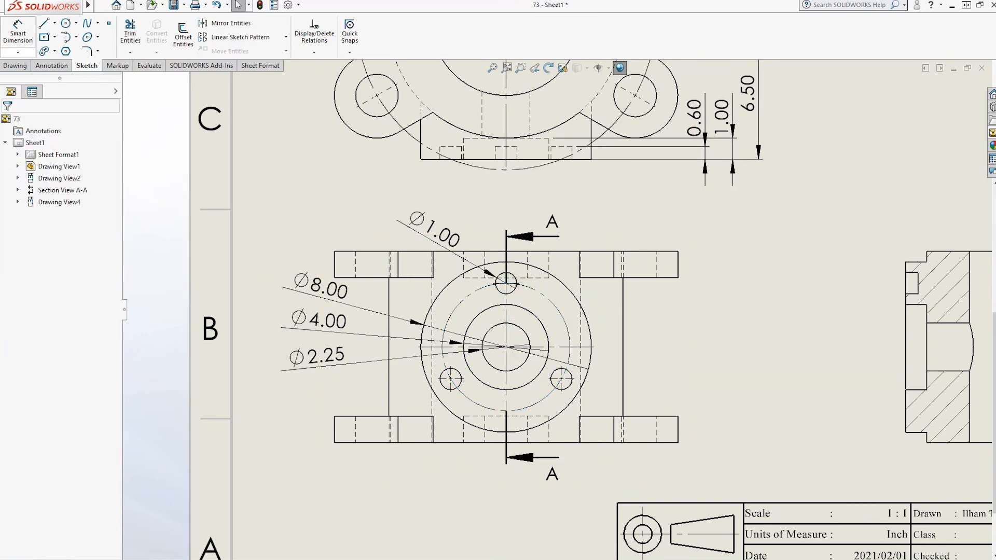
Dimension the flange hole circle's diameter in the front view and shift the small-hole dimension clear of it.
left_click(474, 288)
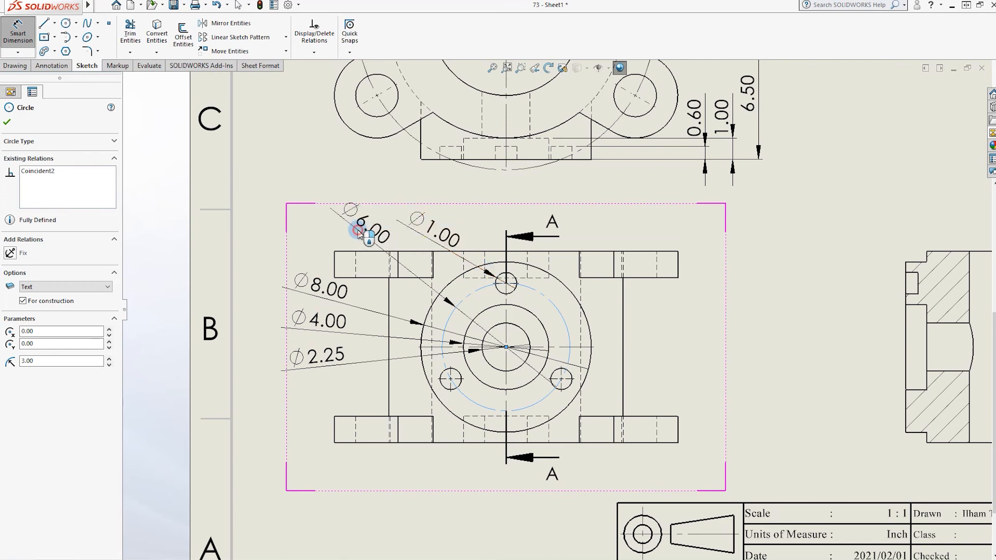
left_click(358, 231)
left_click(407, 225)
left_click(452, 306)
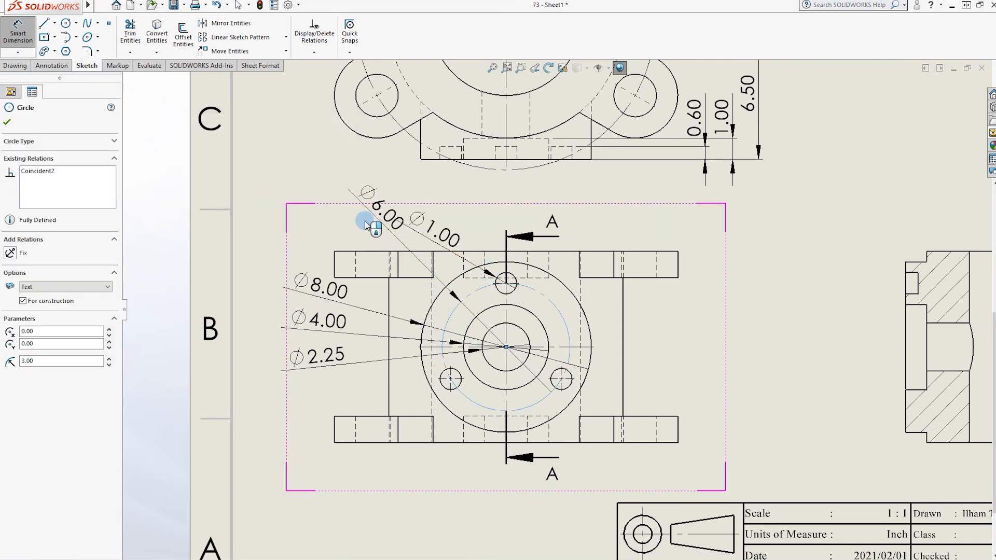
left_click(358, 225)
left_click(333, 163)
left_click_drag(444, 232, 454, 223)
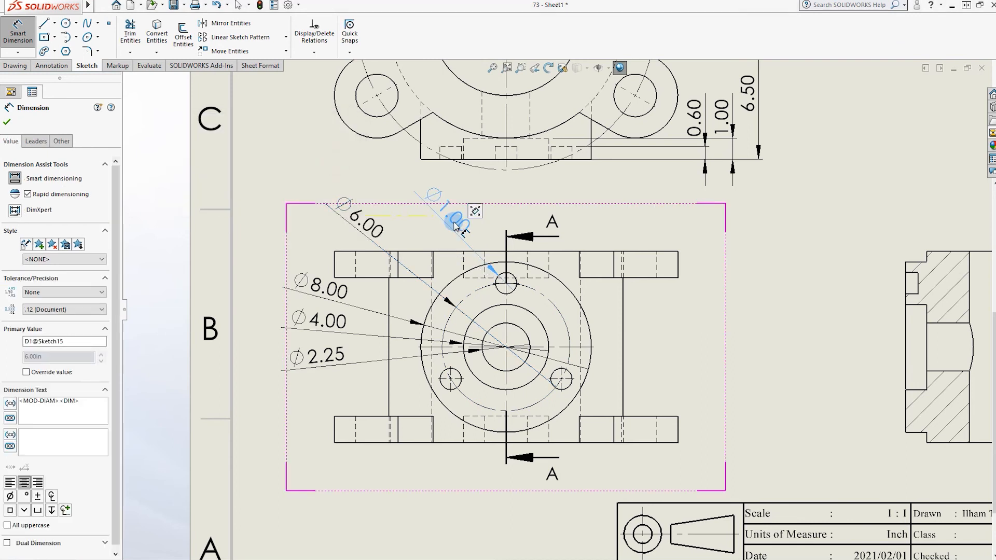
left_click(455, 225)
key("Escape")
Check the front view's dimensions and the layout of the whole sheet.
scroll(545, 338, "down", 5)
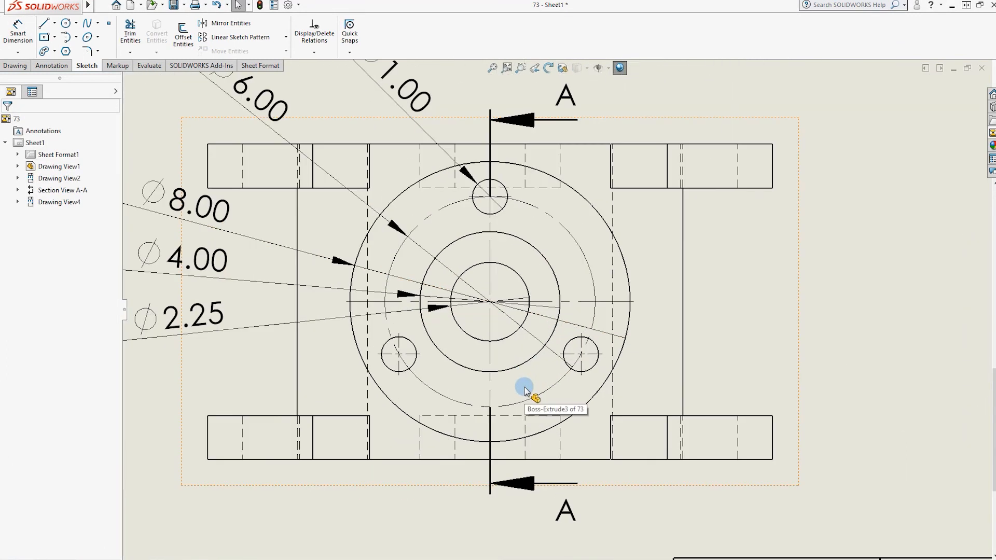
scroll(518, 358, "up", 4)
scroll(534, 334, "down", 1)
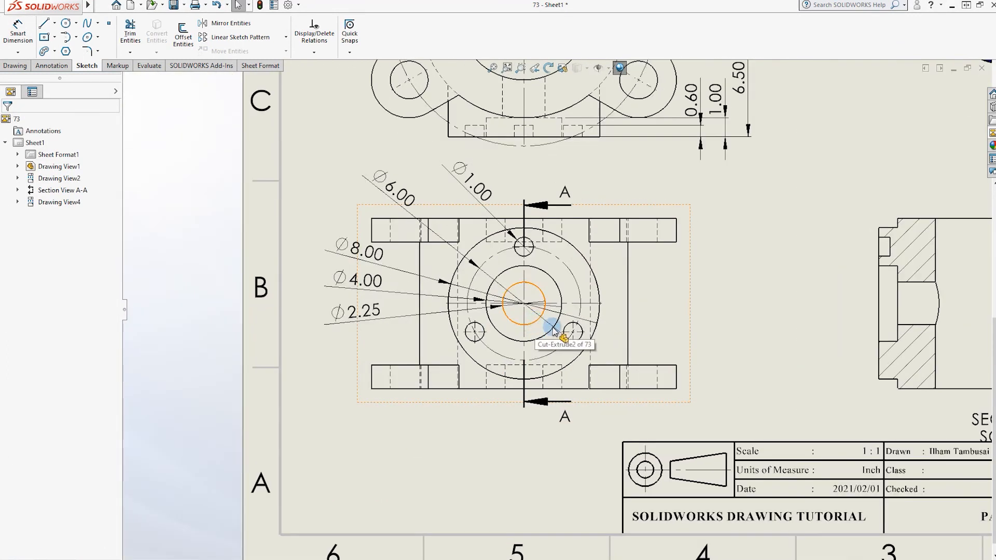
scroll(664, 361, "up", 3)
left_click(617, 363)
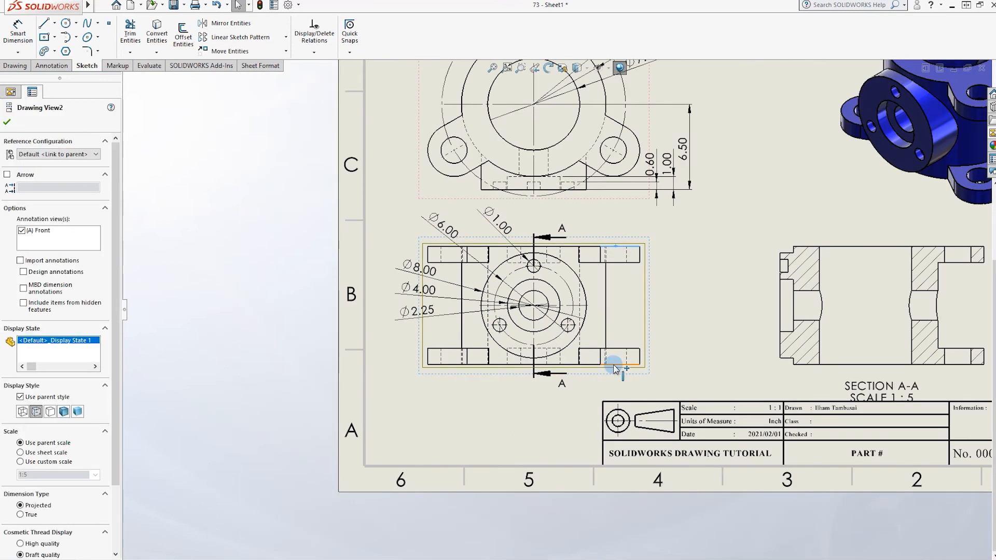
left_click(711, 278)
scroll(630, 298, "up", 1)
scroll(576, 308, "down", 1)
scroll(725, 301, "up", 3)
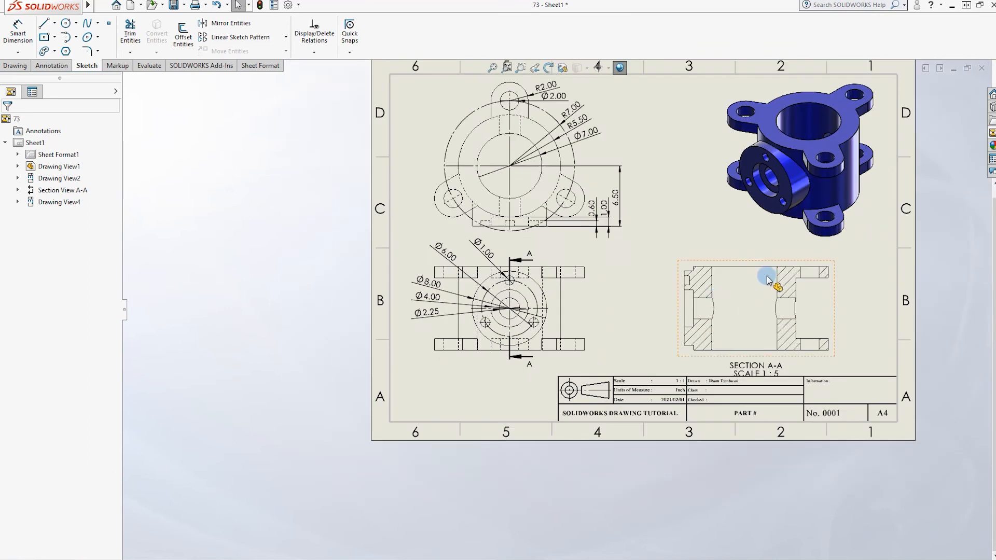
Dimension the depths of the flange's small hole and central recess in section view A-A.
scroll(757, 298, "down", 5)
scroll(627, 341, "down", 2)
left_click(18, 31)
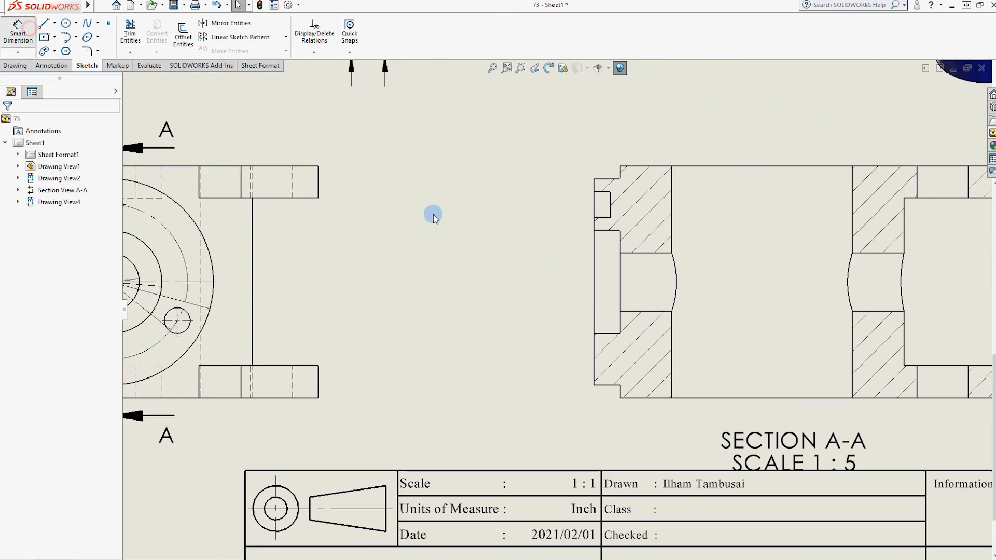
left_click(601, 193)
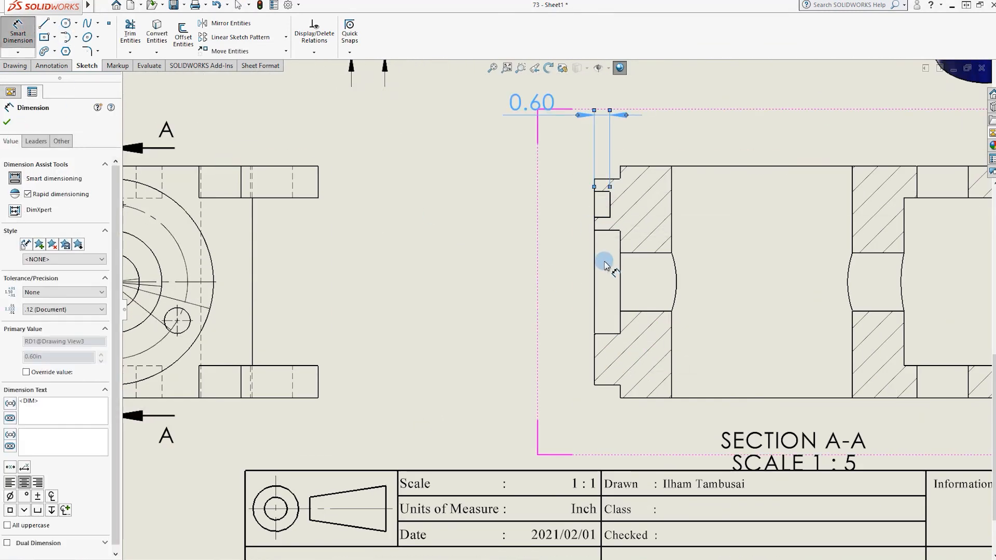
left_click(618, 280)
Dimension the ring body's overall height in section view A-A.
scroll(625, 280, "up", 5)
scroll(643, 304, "down", 2)
left_click(695, 227)
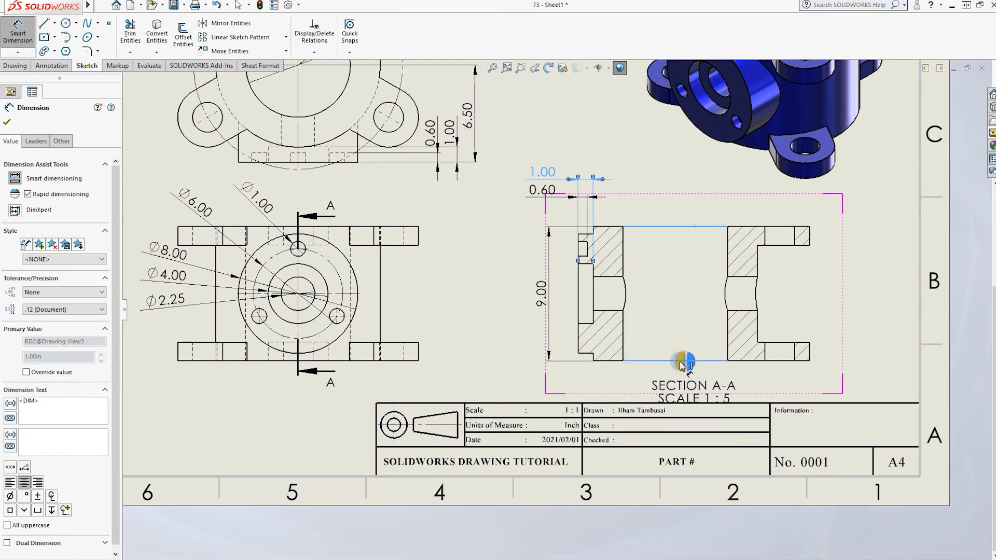
left_click(682, 363)
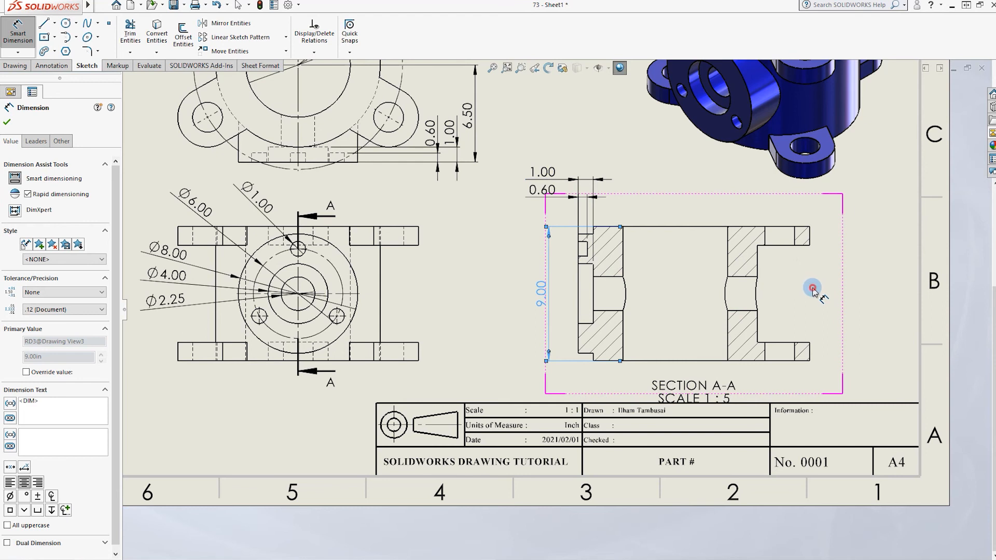
Move the SECTION A-A scale label from beneath the section view to the clear space beside it.
key("Escape")
left_click_drag(698, 393, 855, 296)
left_click(846, 372)
scroll(545, 332, "up", 4)
scroll(620, 247, "down", 3)
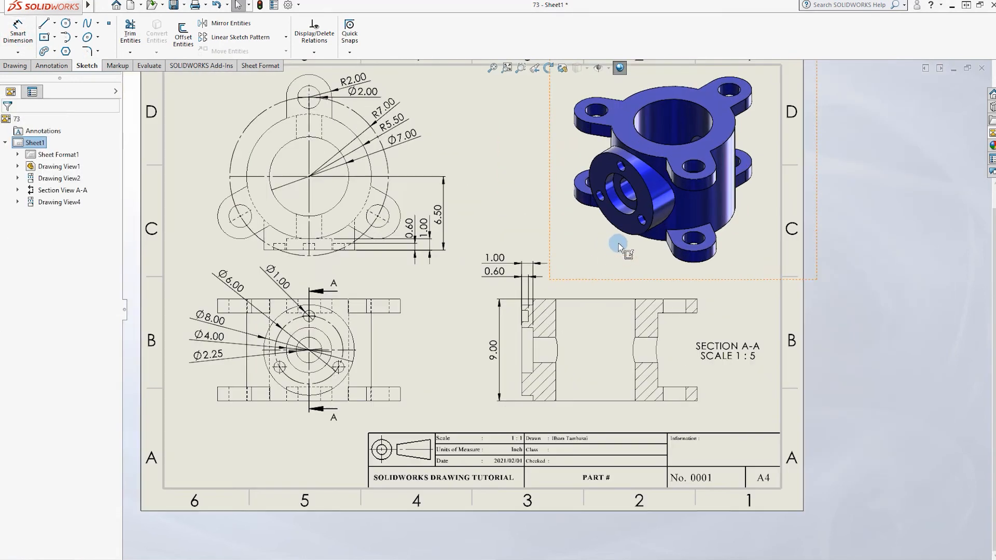
Open the sheet format for editing and set the title block's scale to 1 : 5 and date to 2021/02/22.
scroll(466, 433, "down", 4)
right_click(571, 411)
left_click(609, 234)
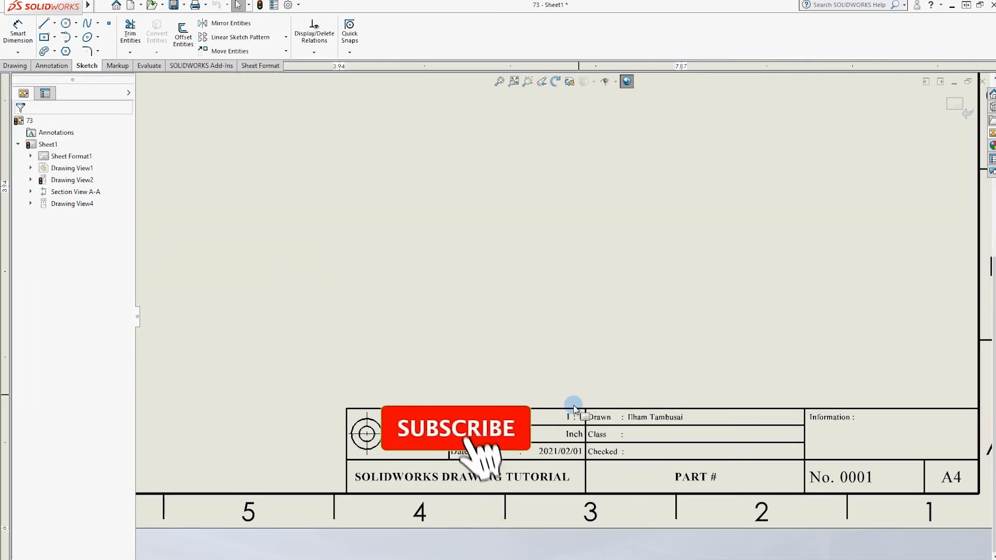
double_click(574, 410)
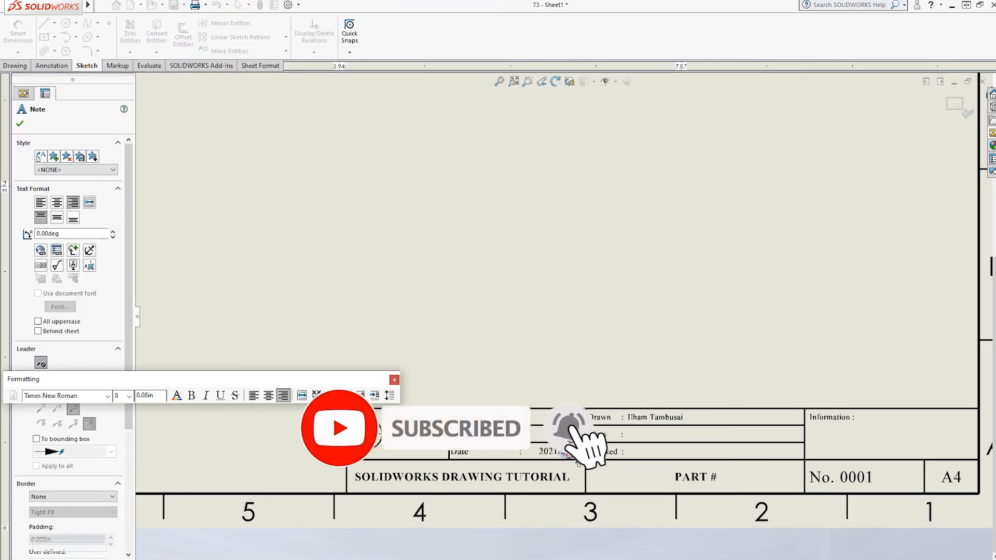
double_click(568, 452)
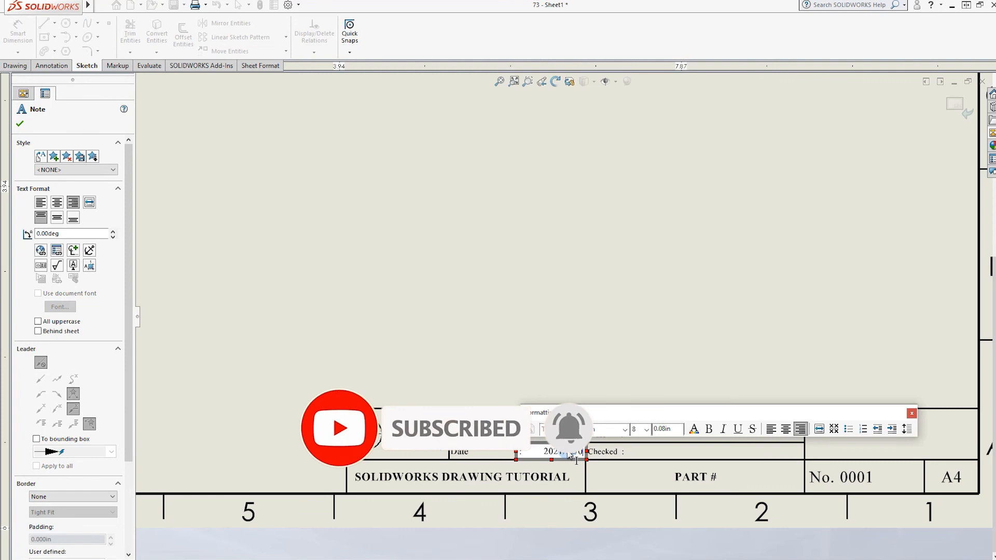
key("Escape")
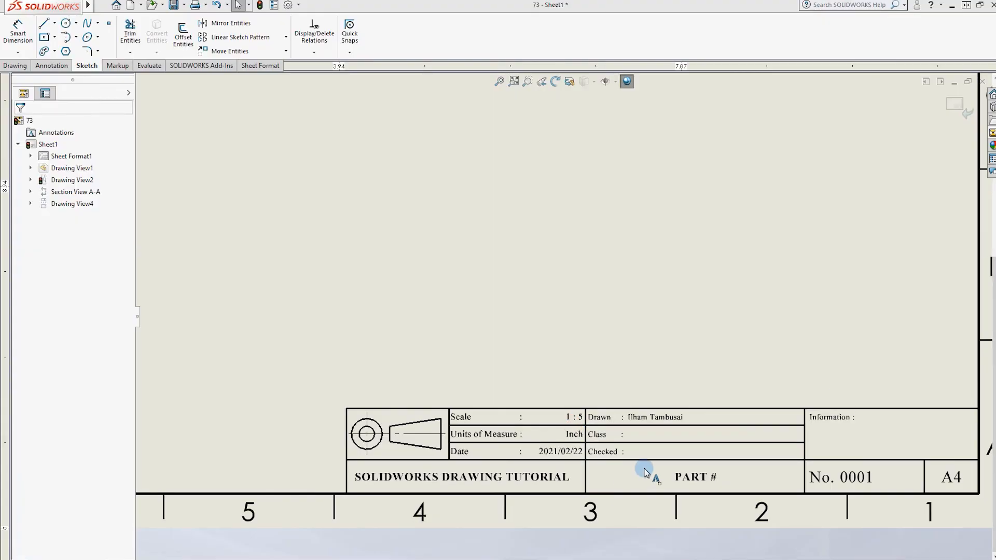
Set the title block's part text to PART #63 and its drawing number to 0063, and return to the sheet.
double_click(683, 473)
type("63")
left_click(871, 478)
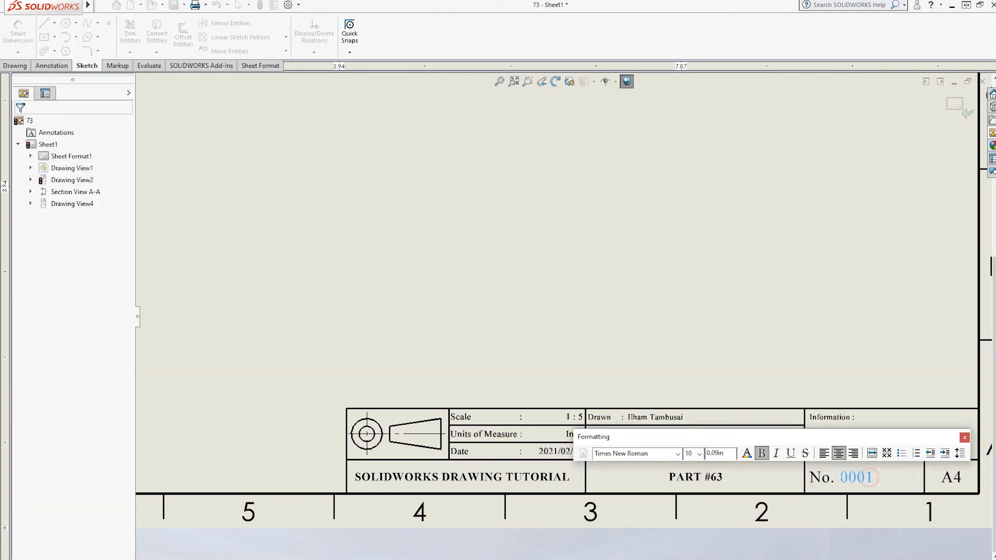
double_click(866, 477)
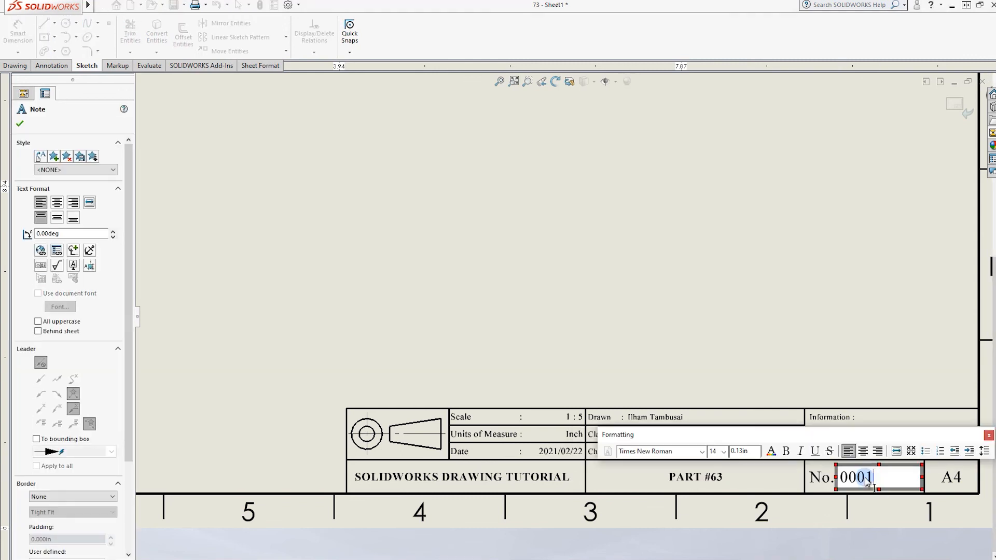
left_click(793, 335)
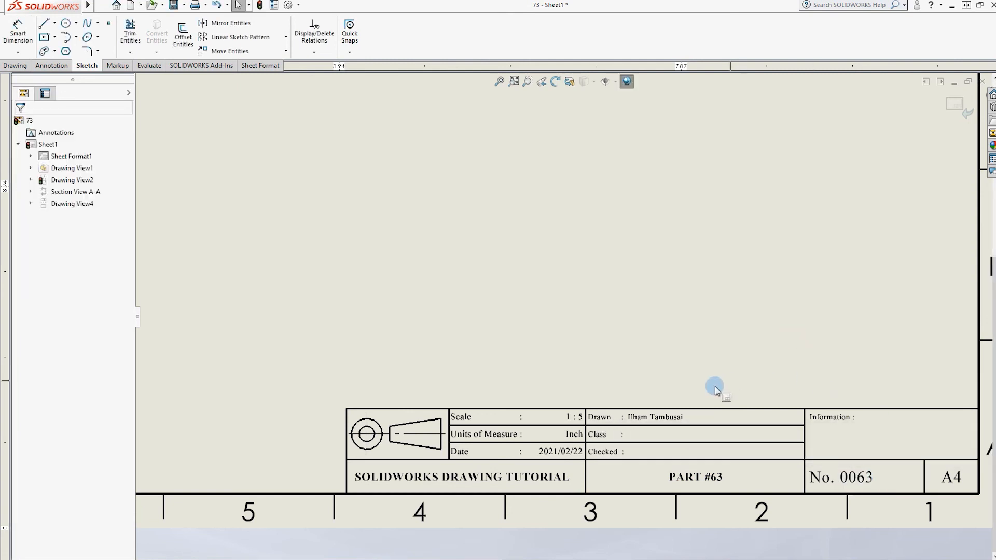
left_click(963, 113)
Dimension the thickness of the upper lug in the front view, placing the dimension beside the lug's outer end.
scroll(553, 358, "up", 5)
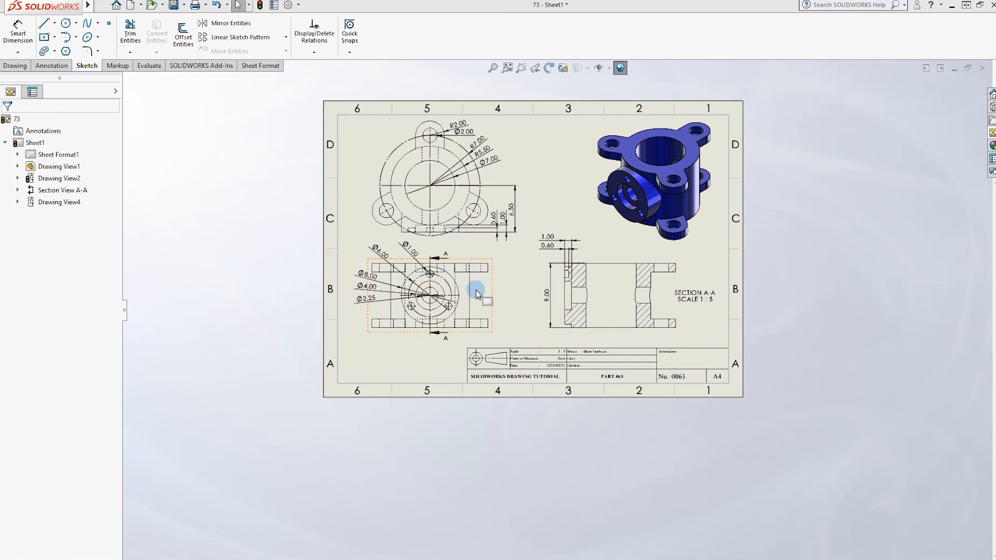
scroll(371, 279, "down", 3)
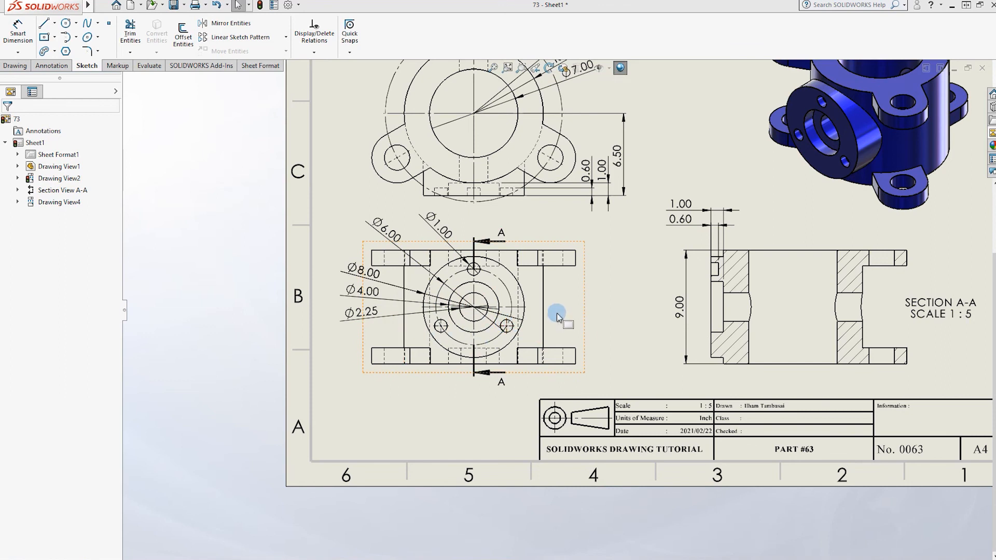
scroll(517, 221, "down", 2)
right_click_drag(456, 373, 471, 328)
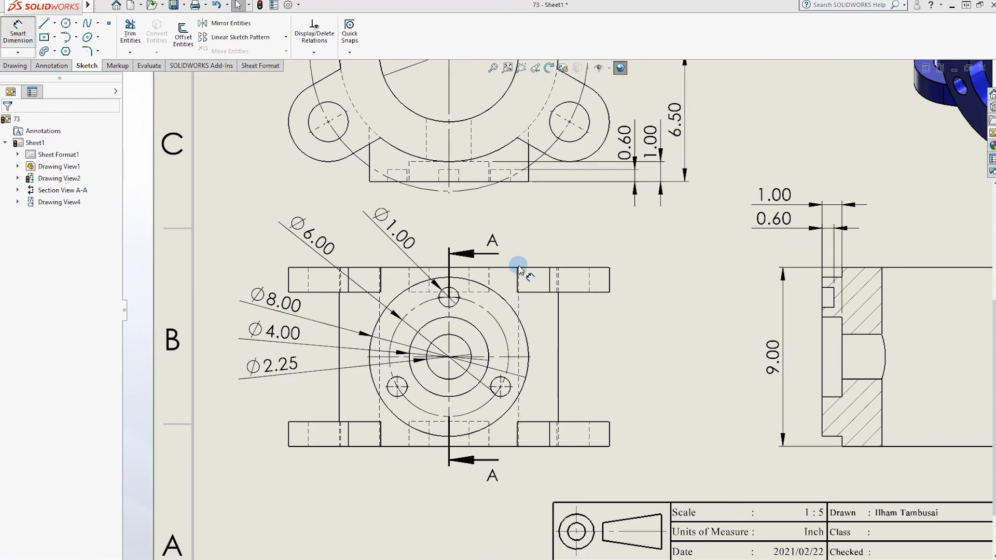
left_click(581, 293)
left_click_drag(638, 219, 638, 241)
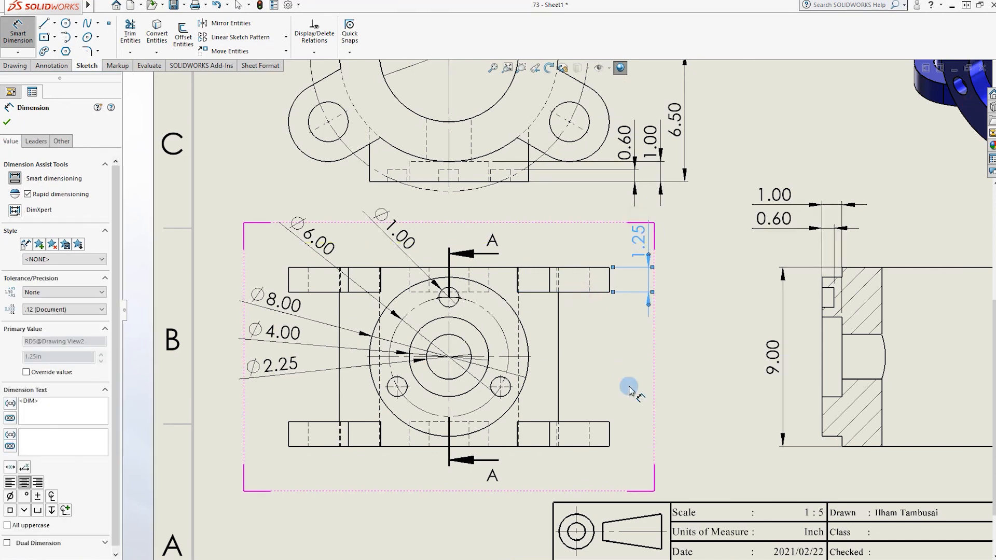
left_click(715, 432)
Save the drawing as 73 in the DRAWING folder of COURSES OF SOLIDWORKS and fit the whole sheet in view.
scroll(552, 381, "up", 3)
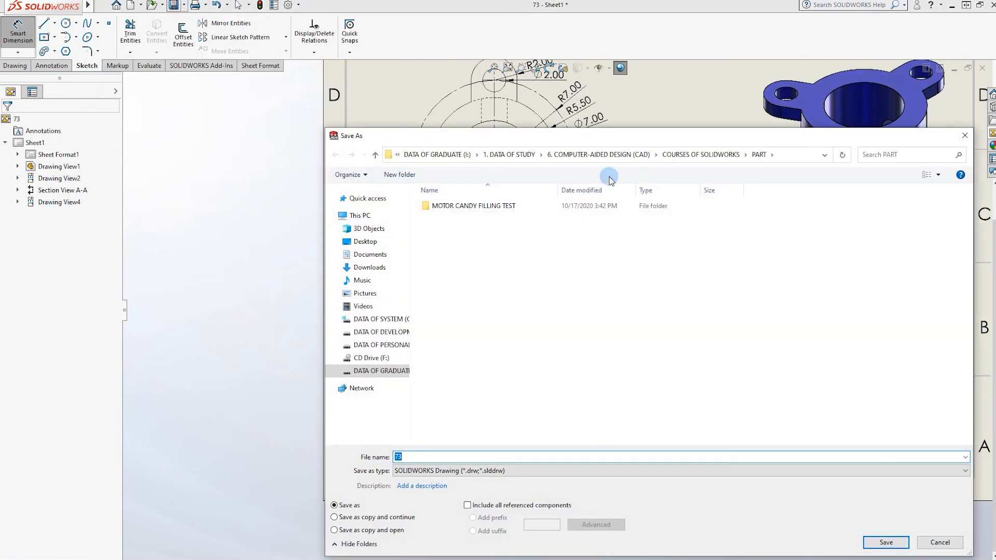
left_click(698, 155)
double_click(449, 228)
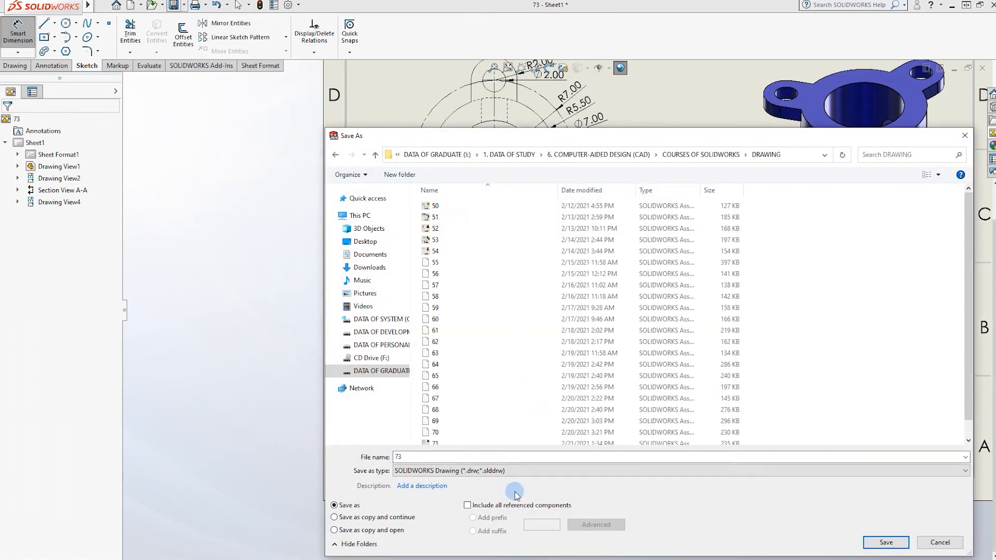
left_click(890, 539)
left_click(507, 67)
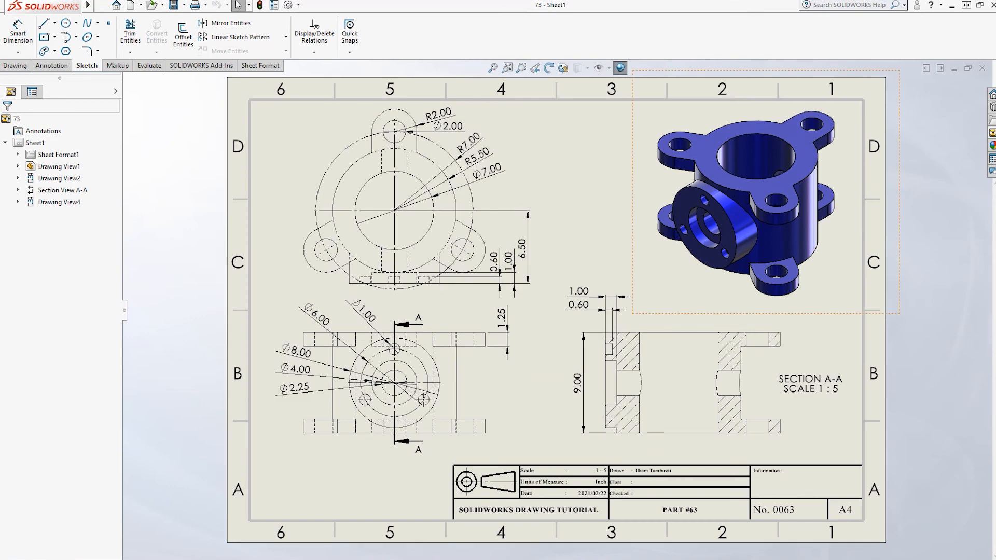